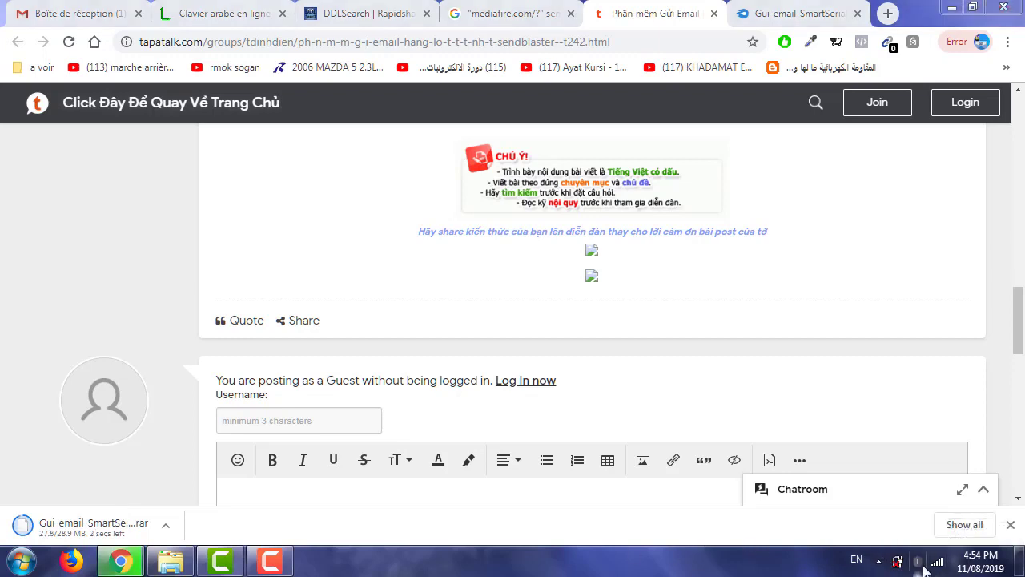
Restore Kaspersky protection and show the Downloads folder holding the downloaded RAR archive
{"action": "right_click", "coordinate": [898, 561]}
{"action": "left_click", "coordinate": [901, 476]}
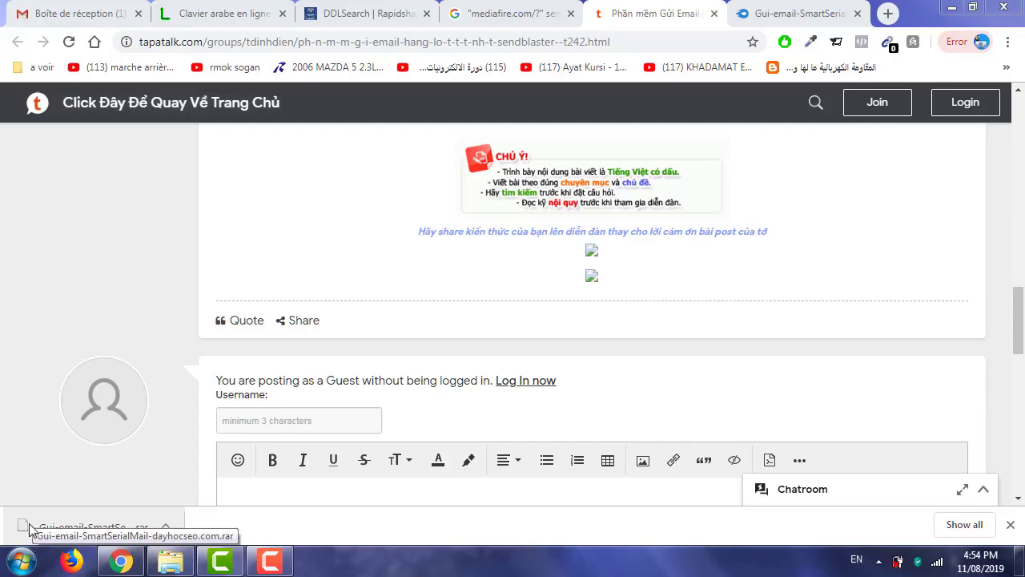
{"action": "left_click", "coordinate": [171, 560]}
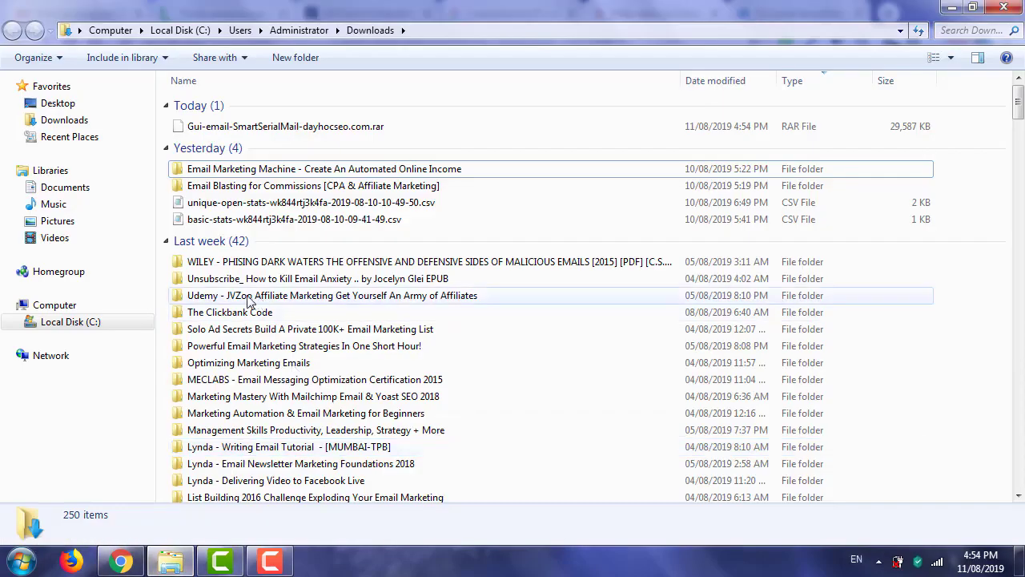
Extract the RAR archive to the Gui-email-SmartSerialMail-dayhocseo.com folder
{"action": "left_click", "coordinate": [270, 129]}
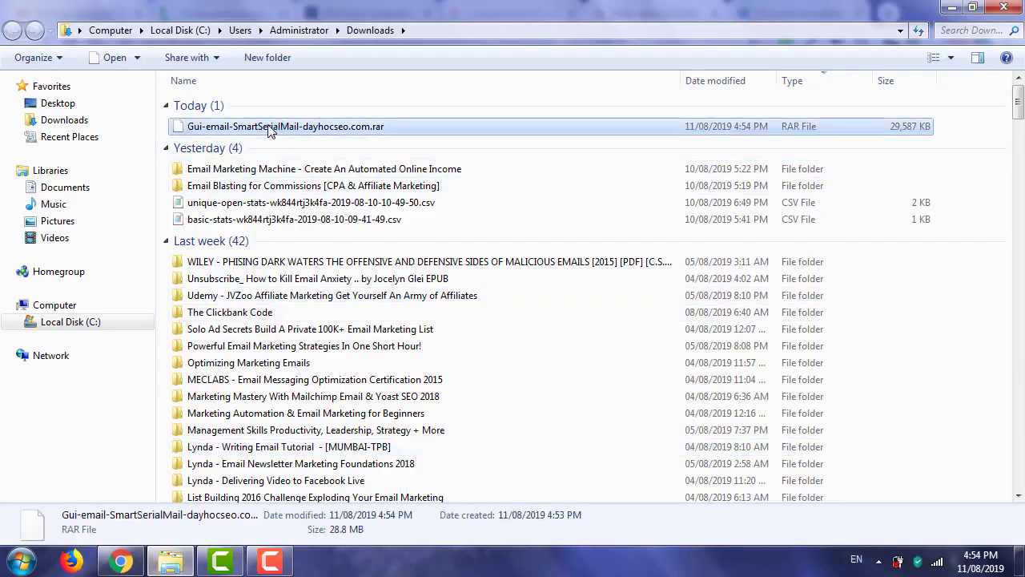
{"action": "right_click", "coordinate": [270, 132]}
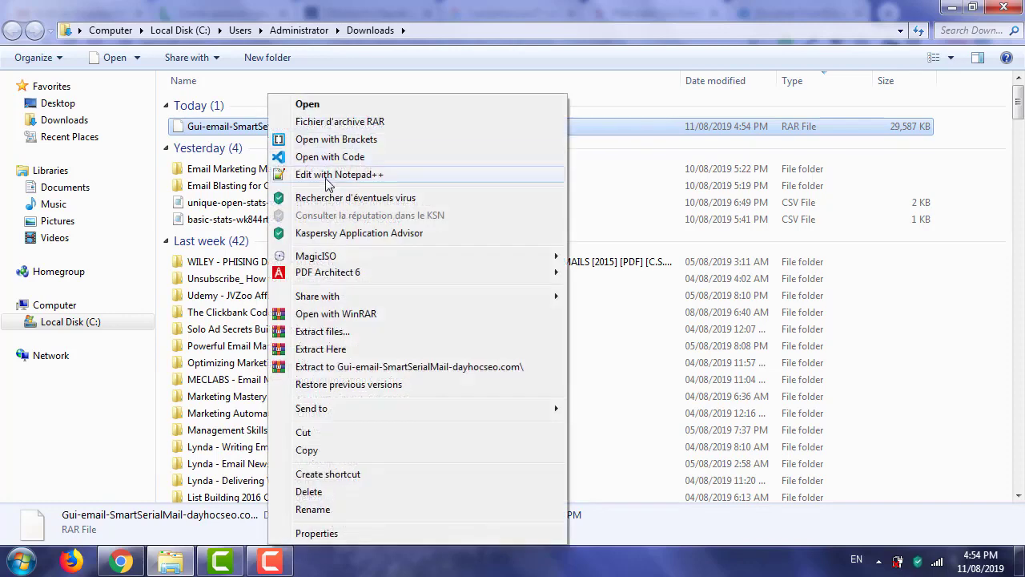
{"action": "left_click", "coordinate": [329, 369]}
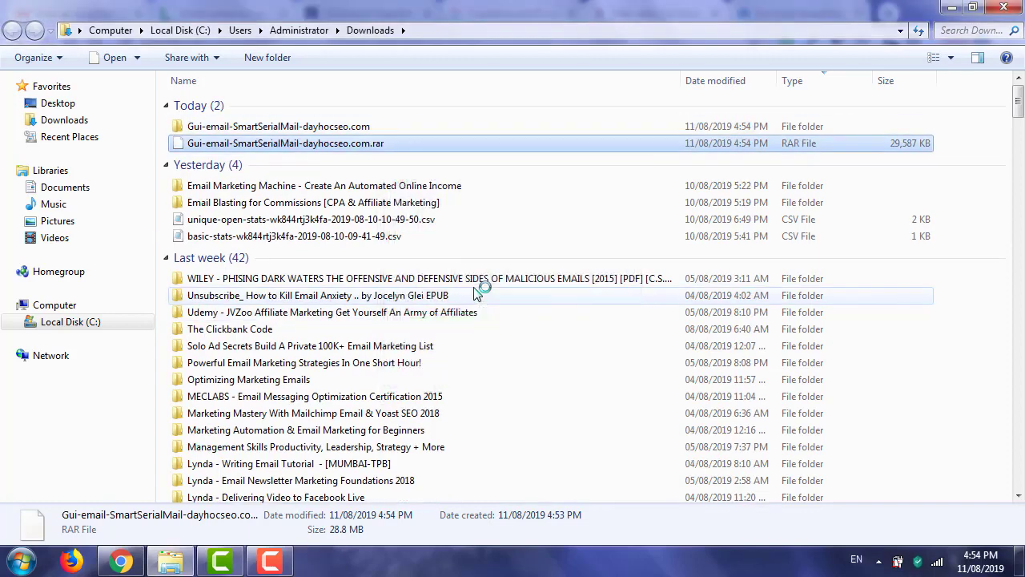
Open the extracted inner folder and the HUONG DAN CAI DAT.txt instructions
{"action": "left_click", "coordinate": [248, 130]}
{"action": "double_click", "coordinate": [248, 129]}
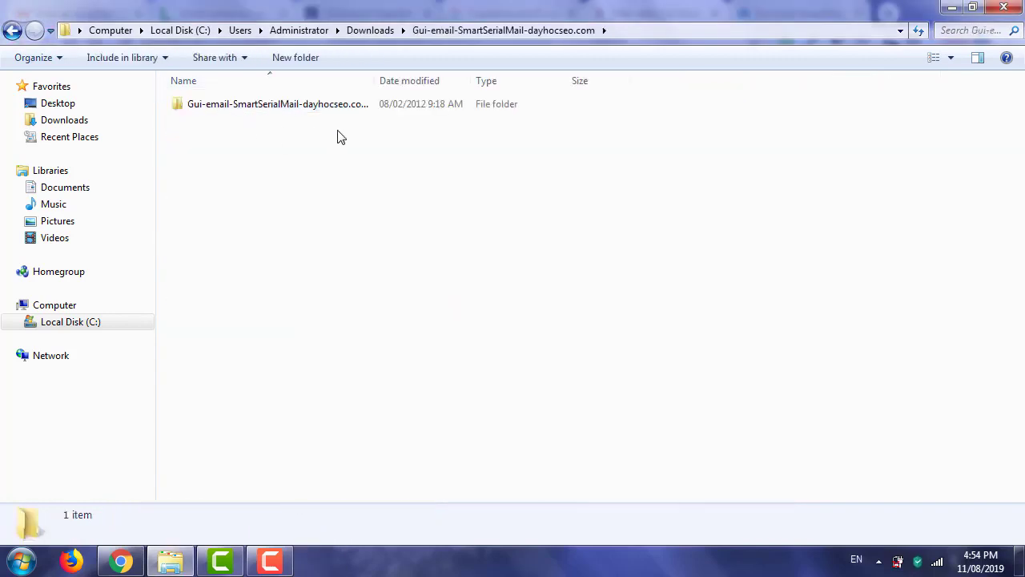
{"action": "double_click", "coordinate": [280, 107]}
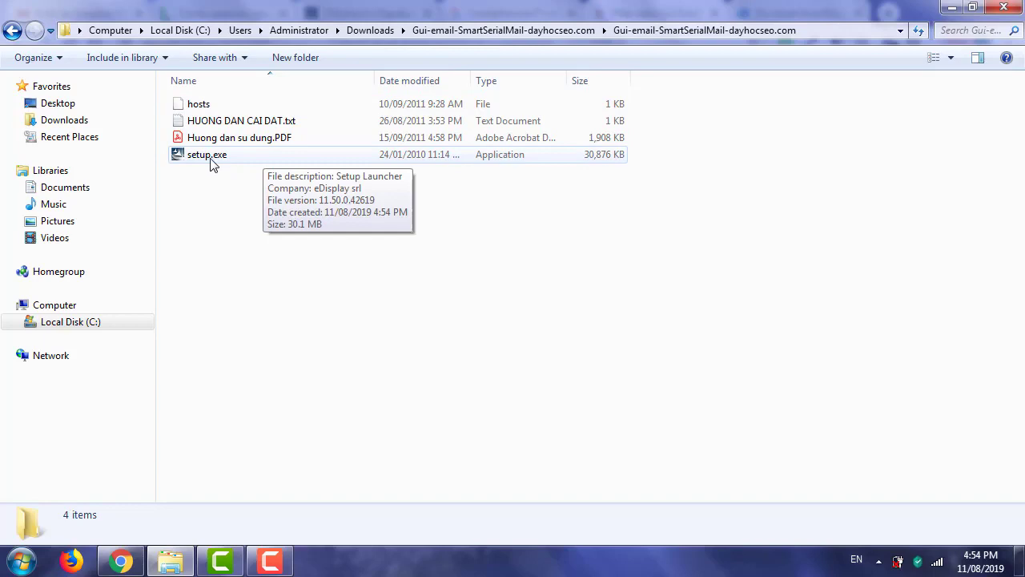
{"action": "double_click", "coordinate": [243, 123]}
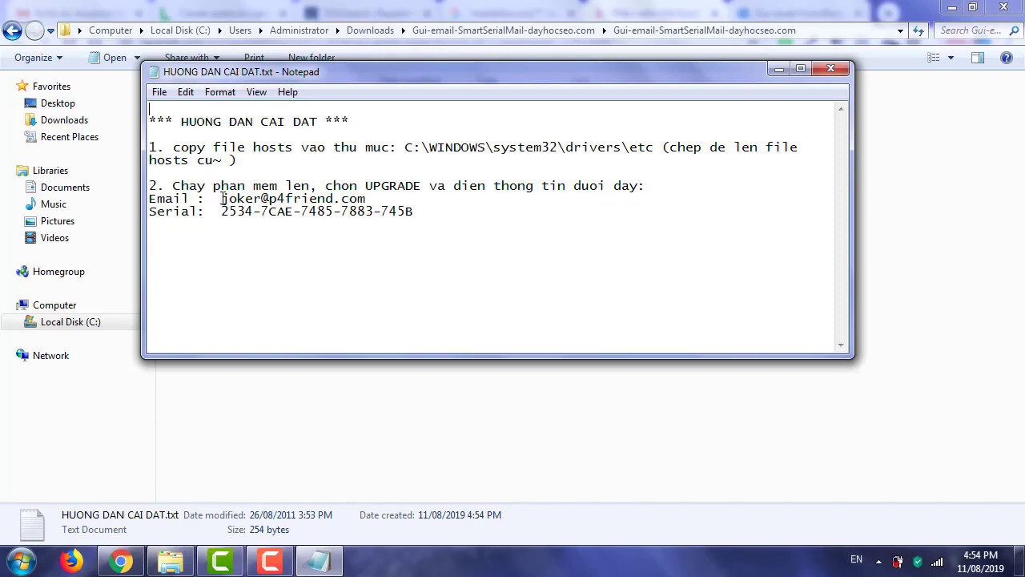
Review the registration email, close Notepad, and launch setup.exe
{"action": "left_click_drag", "start_coordinate": [224, 198], "coordinate": [415, 199]}
{"action": "left_click", "coordinate": [281, 232]}
{"action": "key", "text": "alt+F4"}
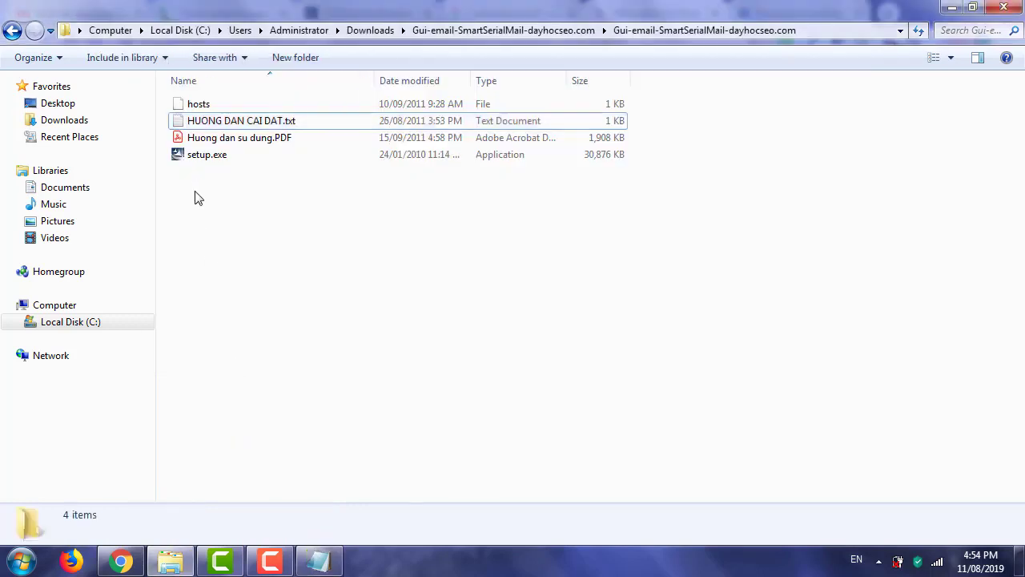
{"action": "double_click", "coordinate": [202, 156]}
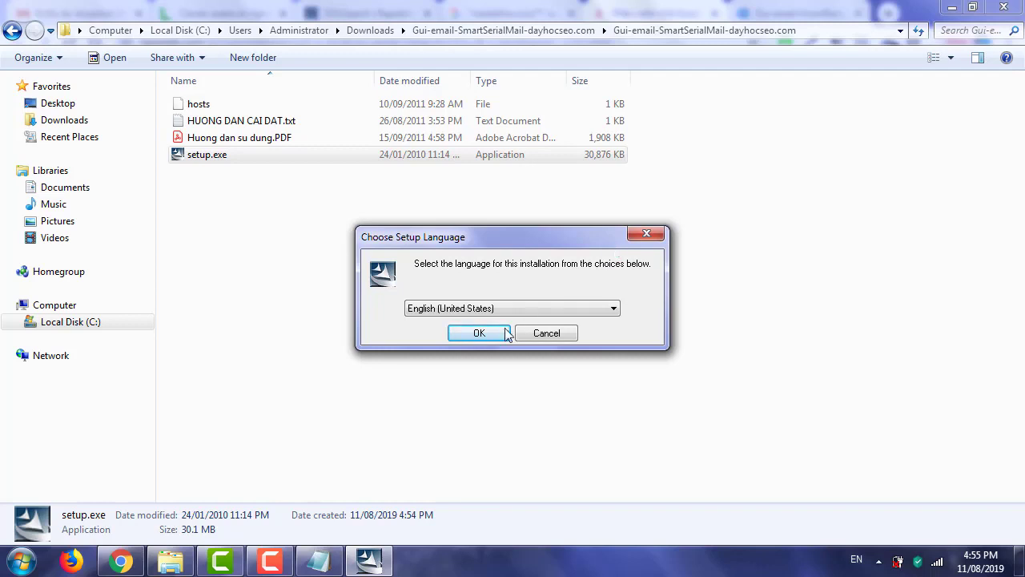
Choose French (France) as the setup language
{"action": "left_click", "coordinate": [483, 311]}
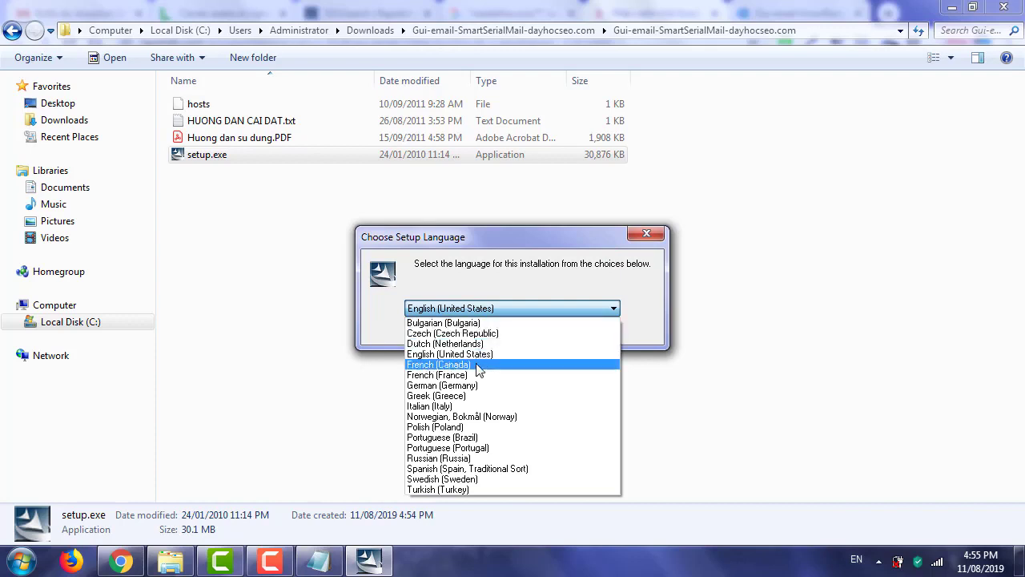
{"action": "left_click", "coordinate": [475, 374]}
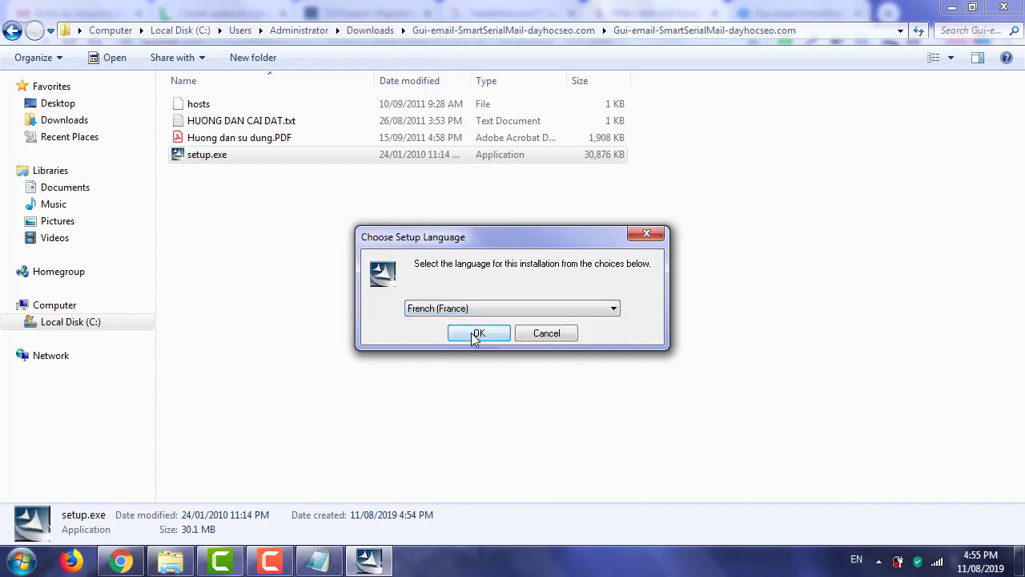
{"action": "left_click", "coordinate": [472, 340]}
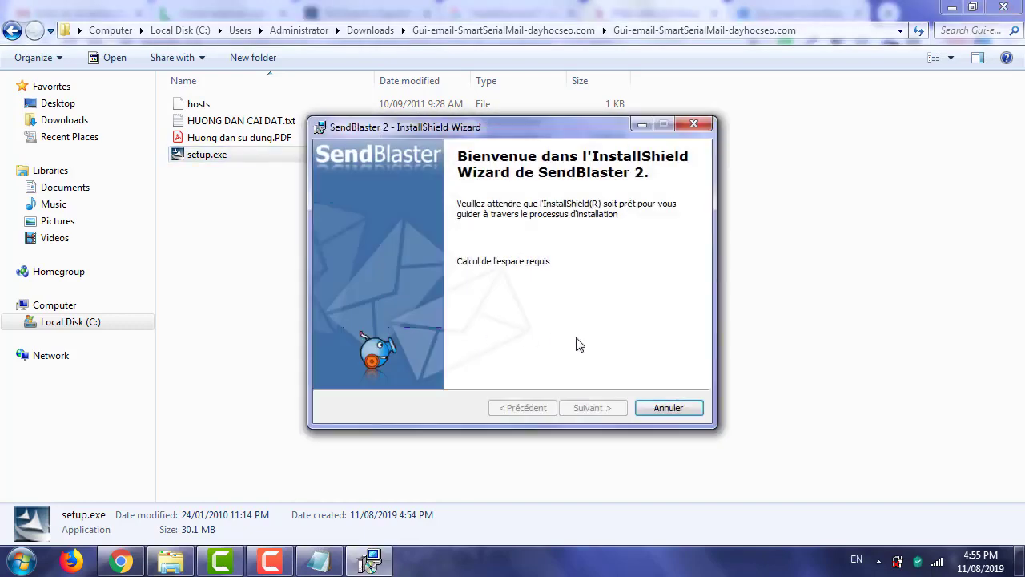
Accept the licence, keep default customer details and install folder, and start installing
{"action": "left_click", "coordinate": [602, 408]}
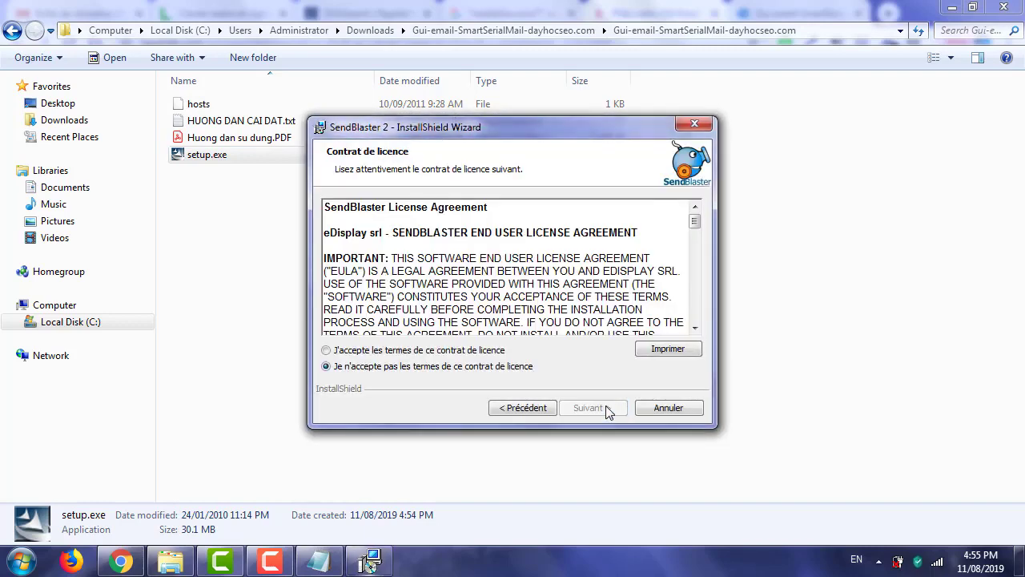
{"action": "left_click", "coordinate": [409, 350]}
{"action": "left_click", "coordinate": [597, 409]}
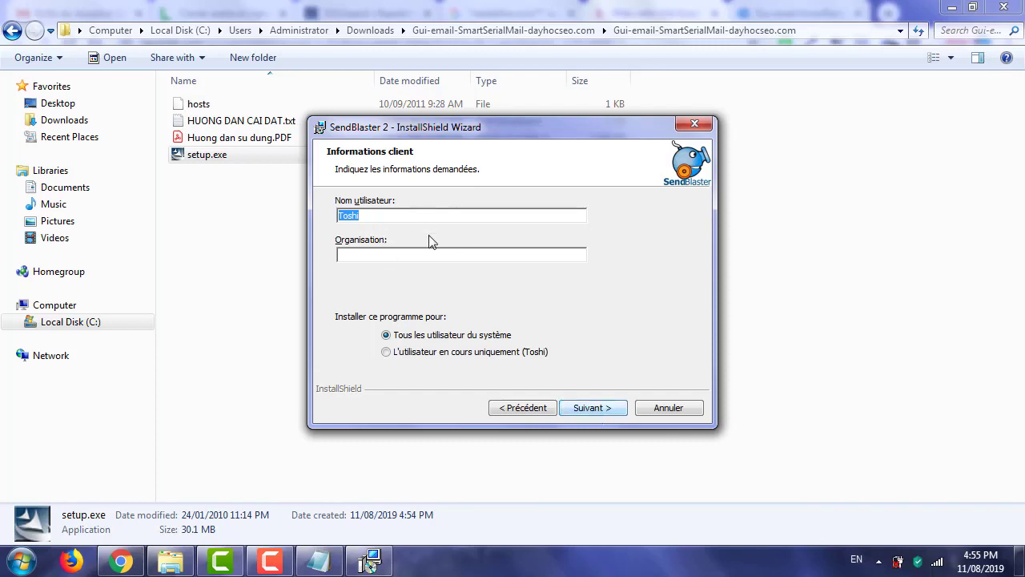
{"action": "left_click", "coordinate": [613, 410]}
{"action": "left_click", "coordinate": [595, 408]}
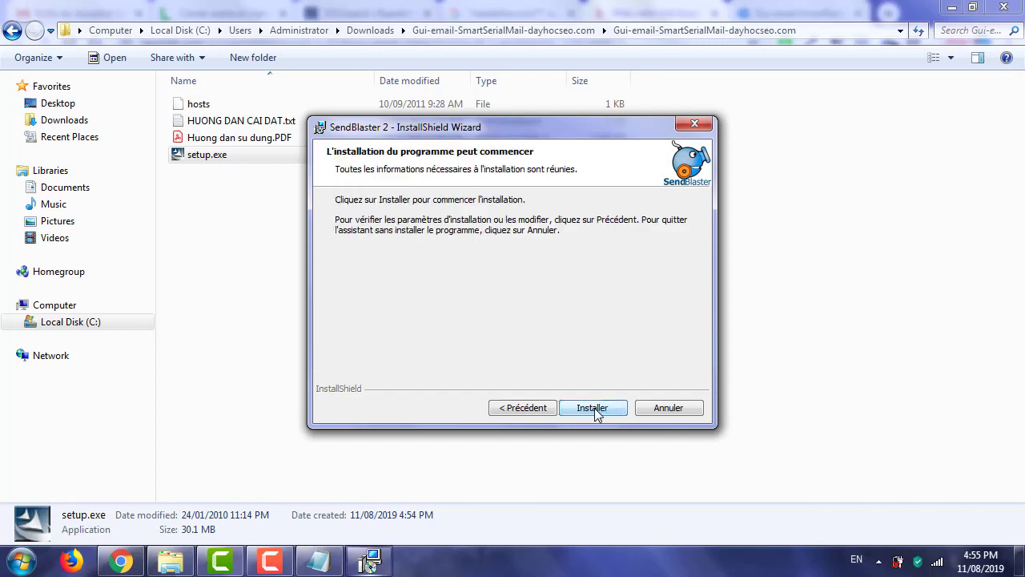
{"action": "left_click", "coordinate": [595, 407]}
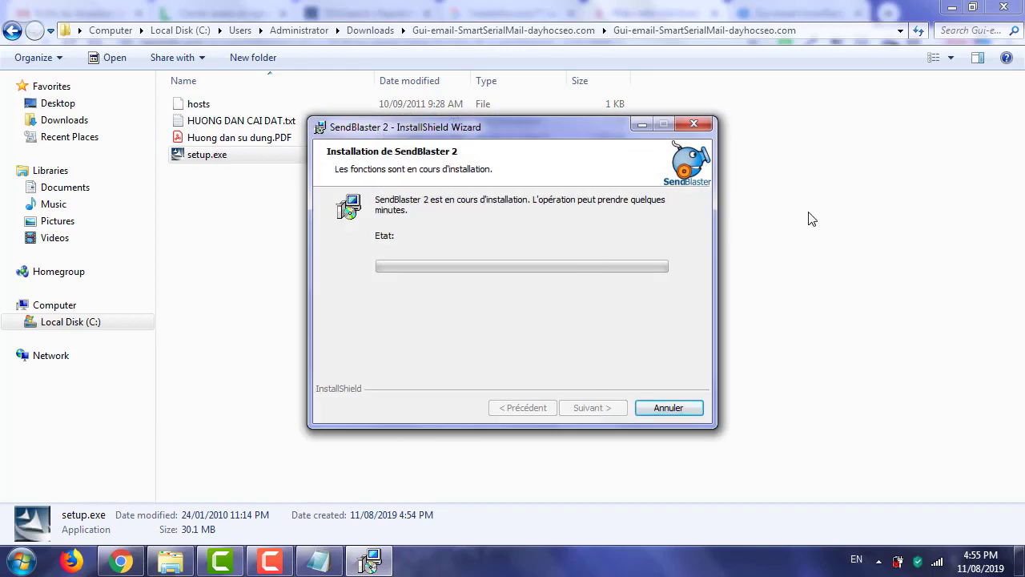
{"action": "left_click", "coordinate": [370, 561]}
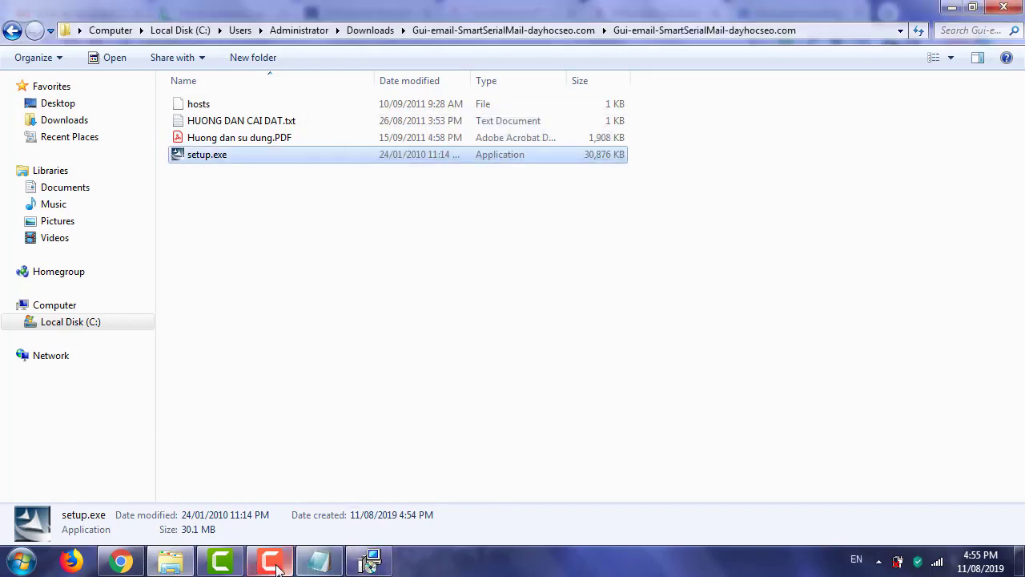
Launch SendBlaster and copy the registration email from the Notepad instructions
{"action": "left_click", "coordinate": [270, 561]}
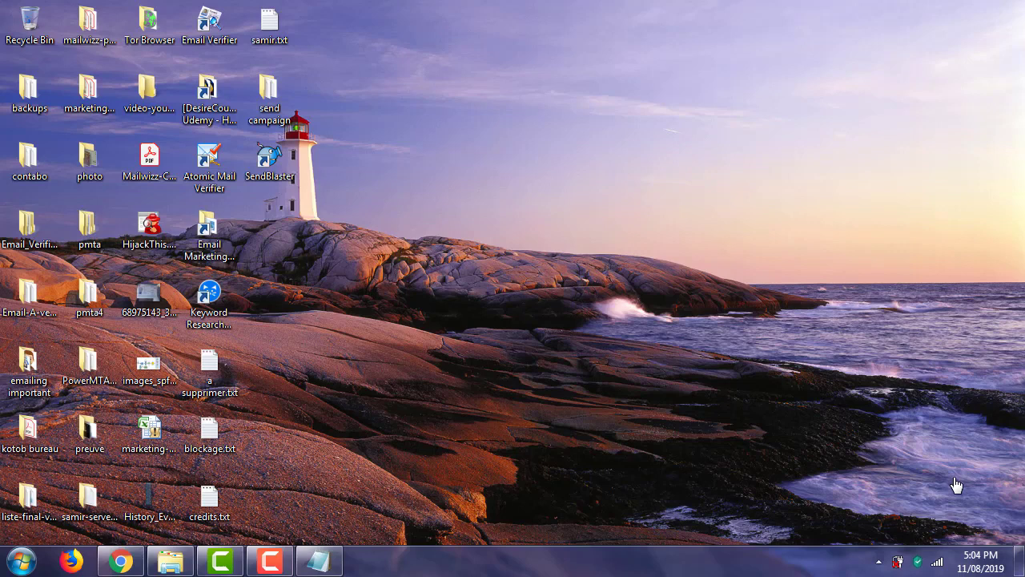
{"action": "double_click", "coordinate": [269, 164]}
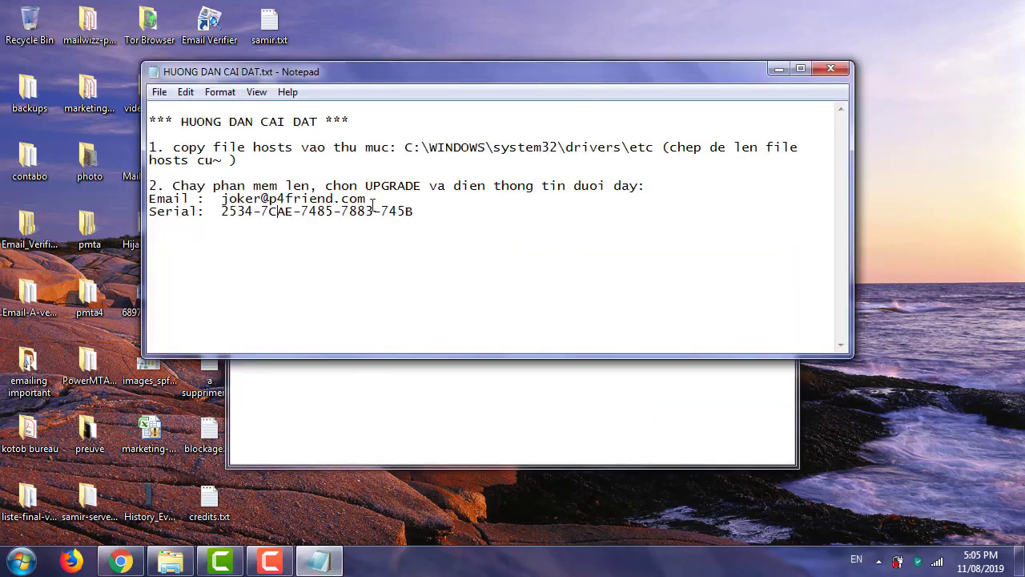
{"action": "left_click_drag", "start_coordinate": [367, 198], "coordinate": [222, 198]}
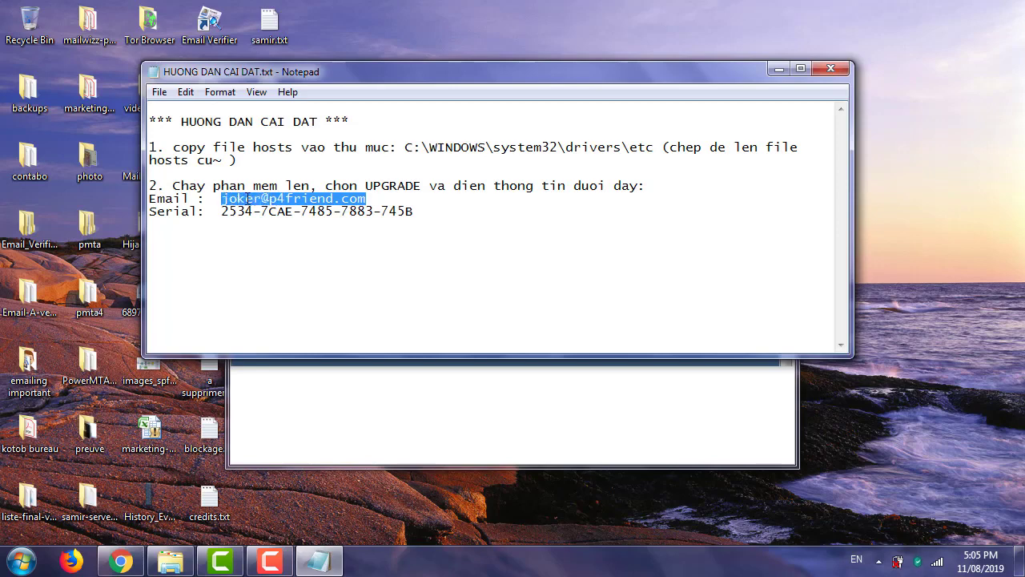
{"action": "right_click", "coordinate": [244, 194]}
{"action": "left_click", "coordinate": [281, 250]}
{"action": "left_click", "coordinate": [333, 398]}
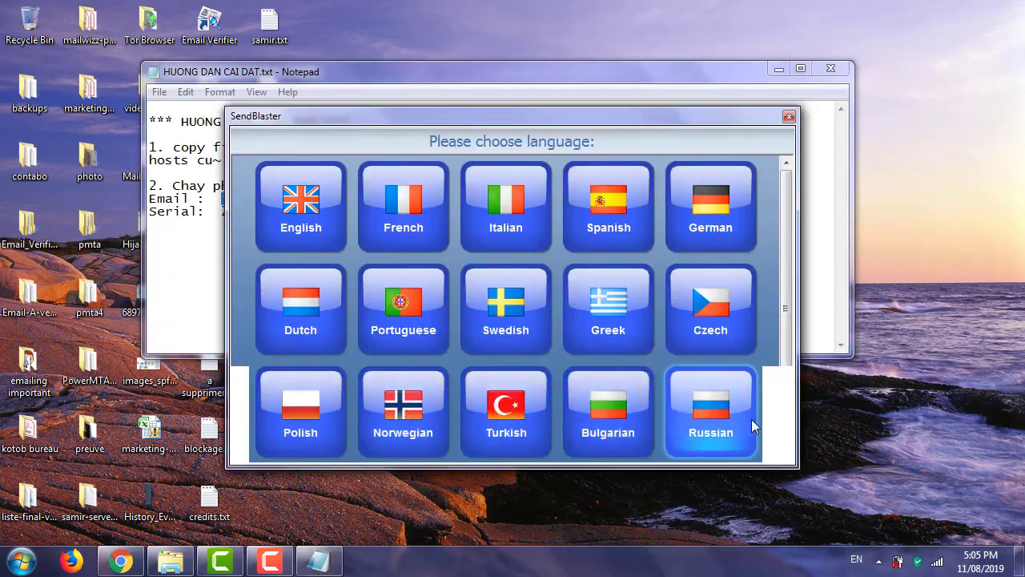
Set the program language to French and paste the registration email into the Pro activation form
{"action": "left_click", "coordinate": [403, 212]}
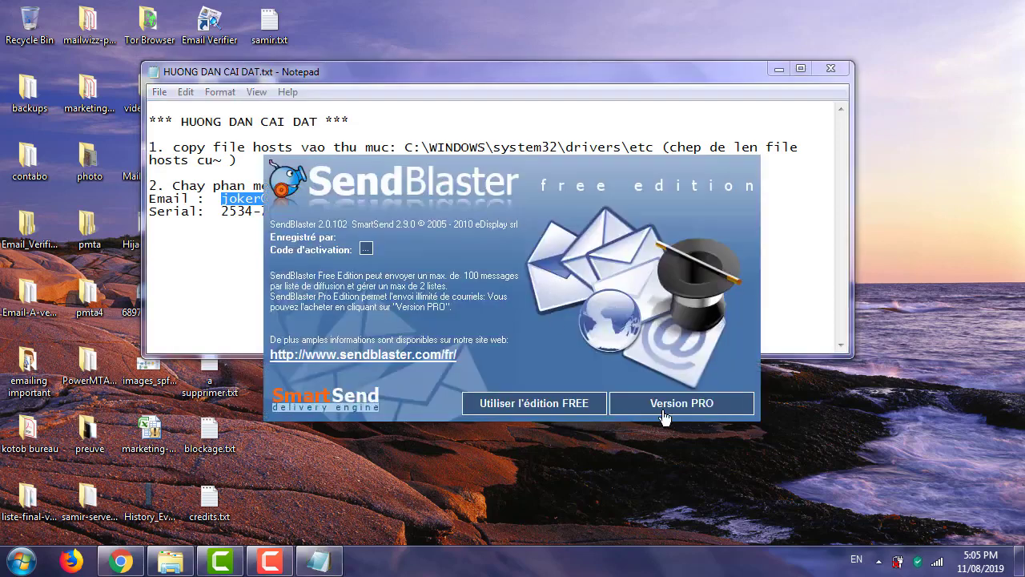
{"action": "left_click", "coordinate": [670, 404]}
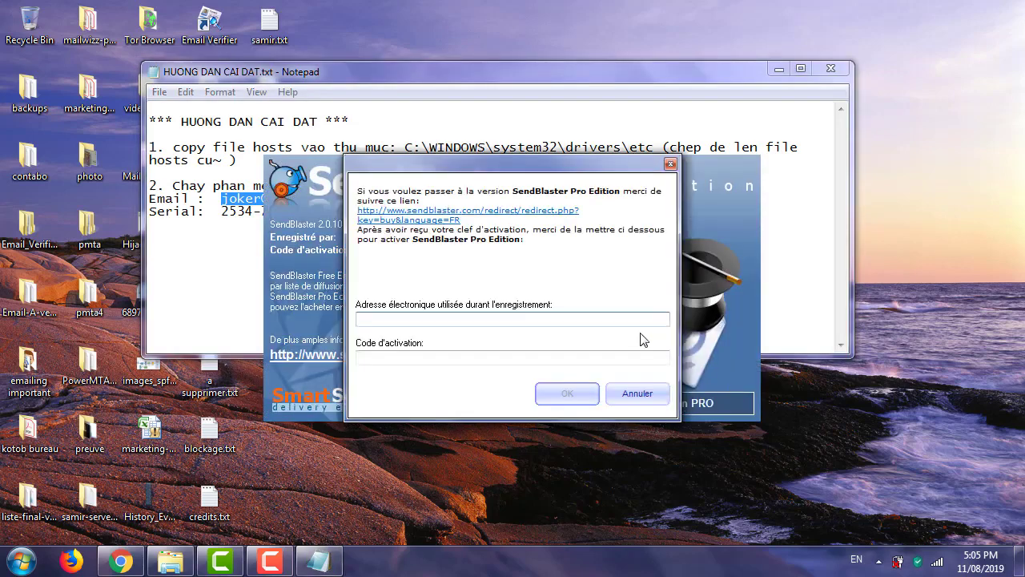
{"action": "key", "text": "ctrl+v"}
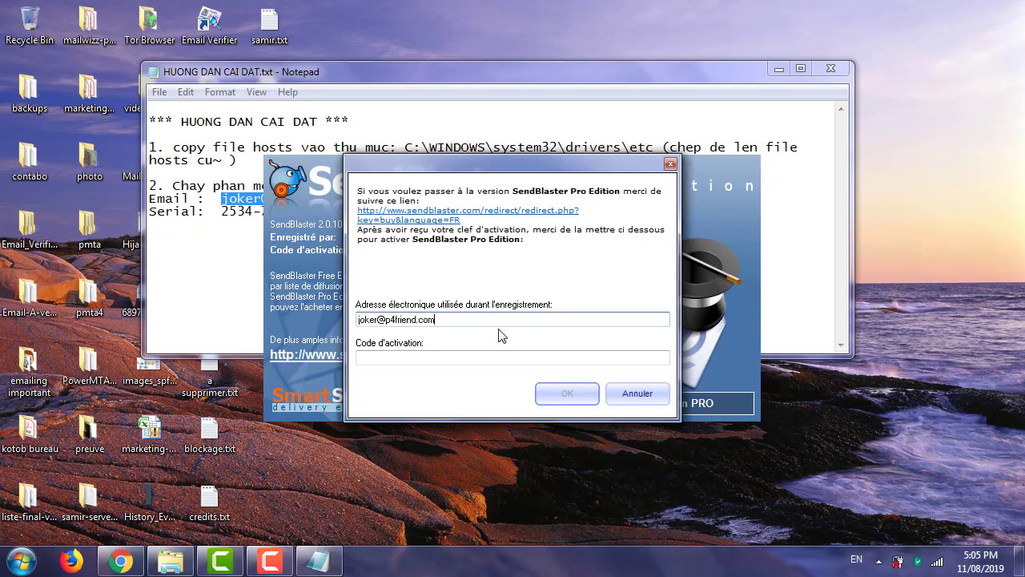
{"action": "right_click", "coordinate": [939, 563]}
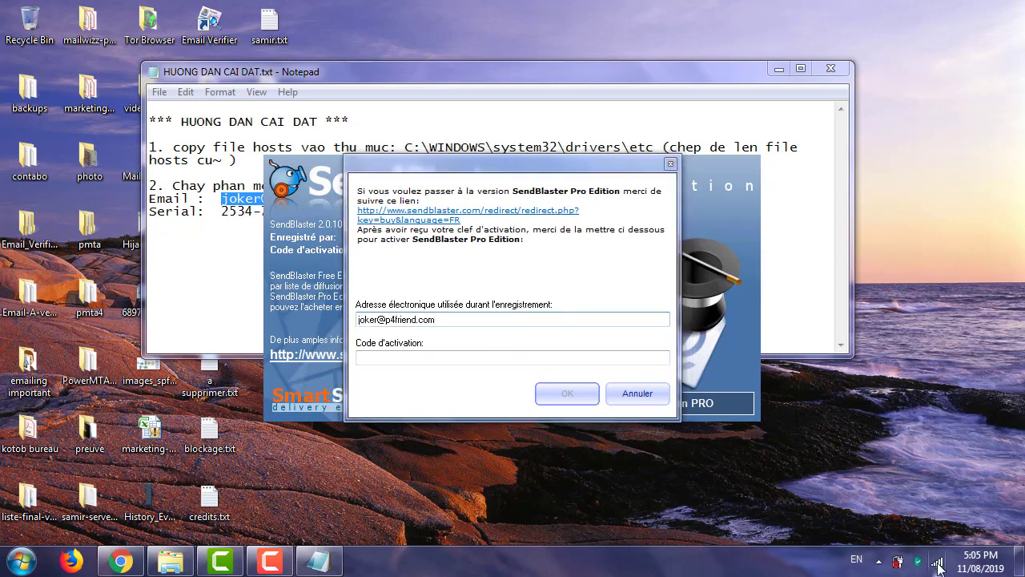
{"action": "key", "text": "Escape"}
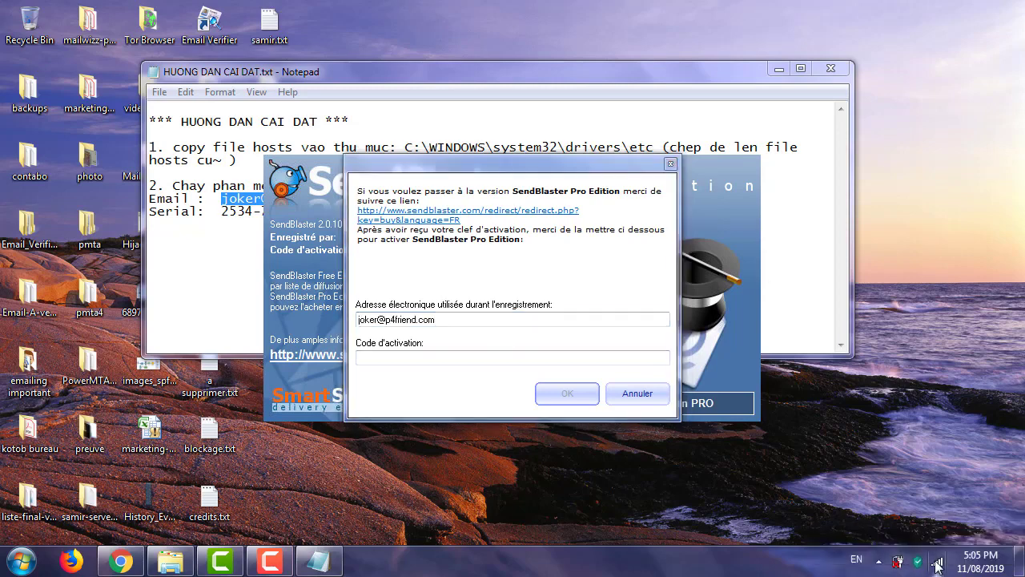
Disconnect from the wireless network using the tray network menu
{"action": "right_click", "coordinate": [937, 565]}
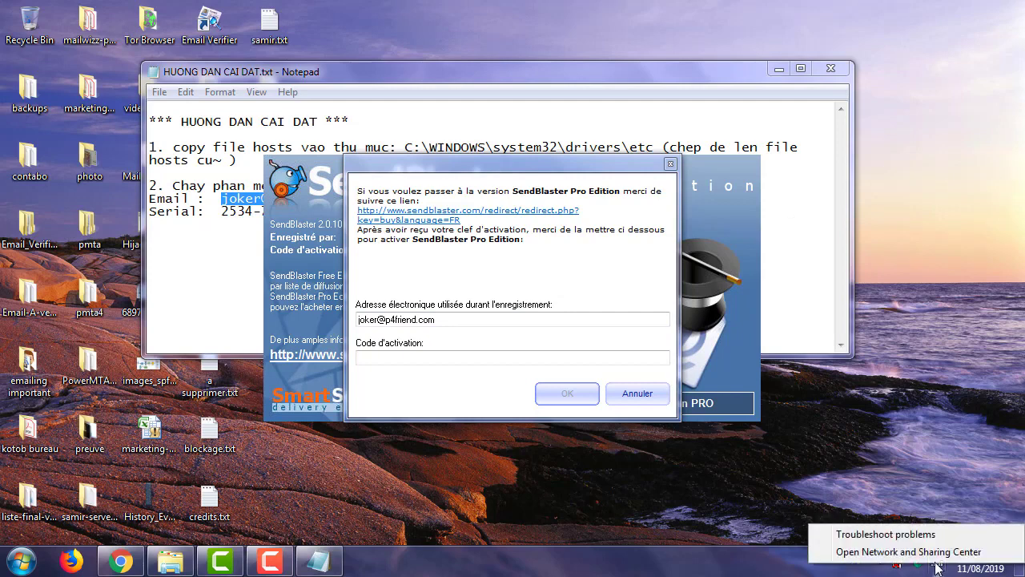
{"action": "left_click", "coordinate": [936, 563]}
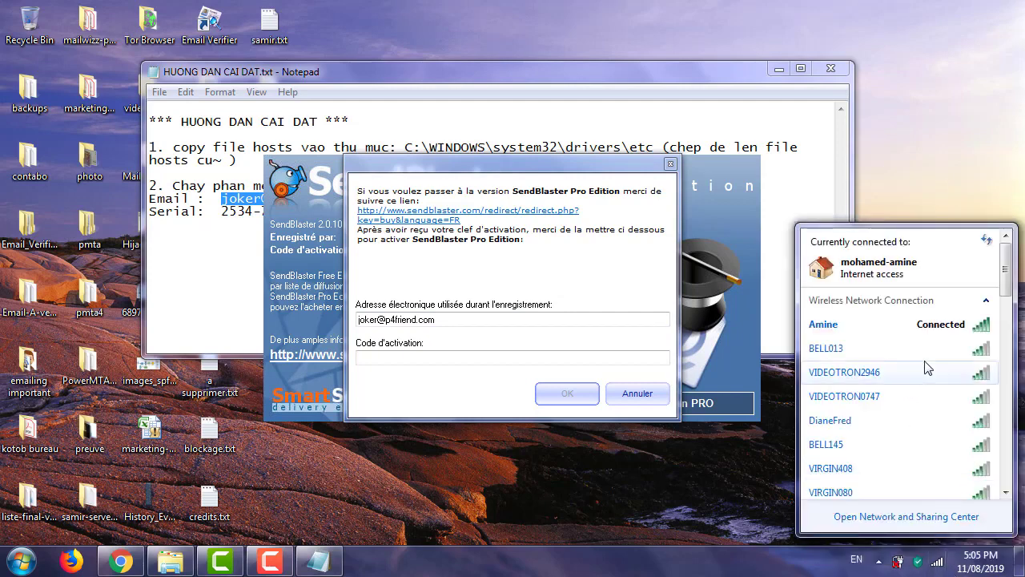
{"action": "left_click", "coordinate": [929, 325]}
{"action": "left_click", "coordinate": [957, 347]}
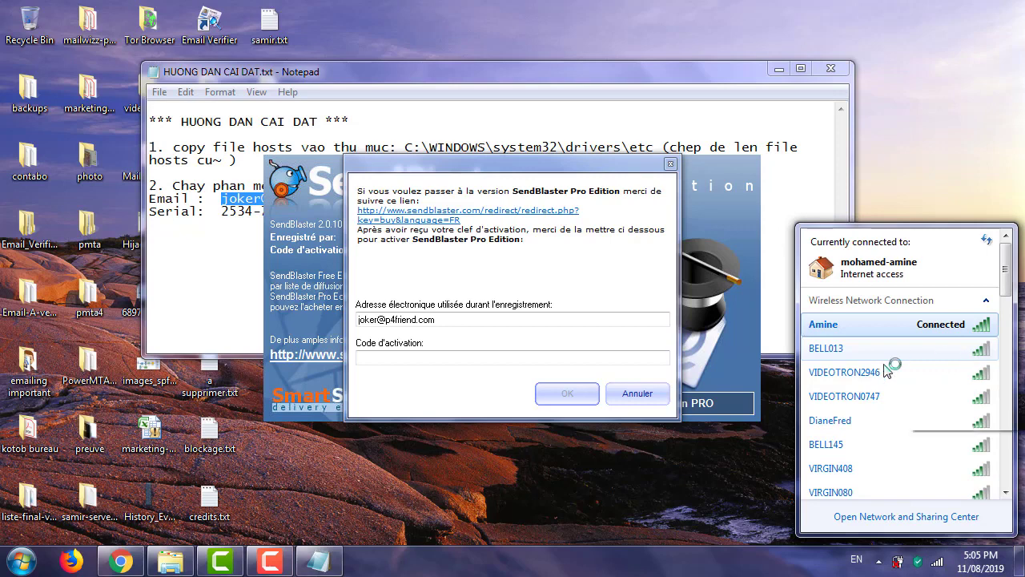
Enter the serial from the install notes as the activation code and confirm activation
{"action": "left_click", "coordinate": [525, 71]}
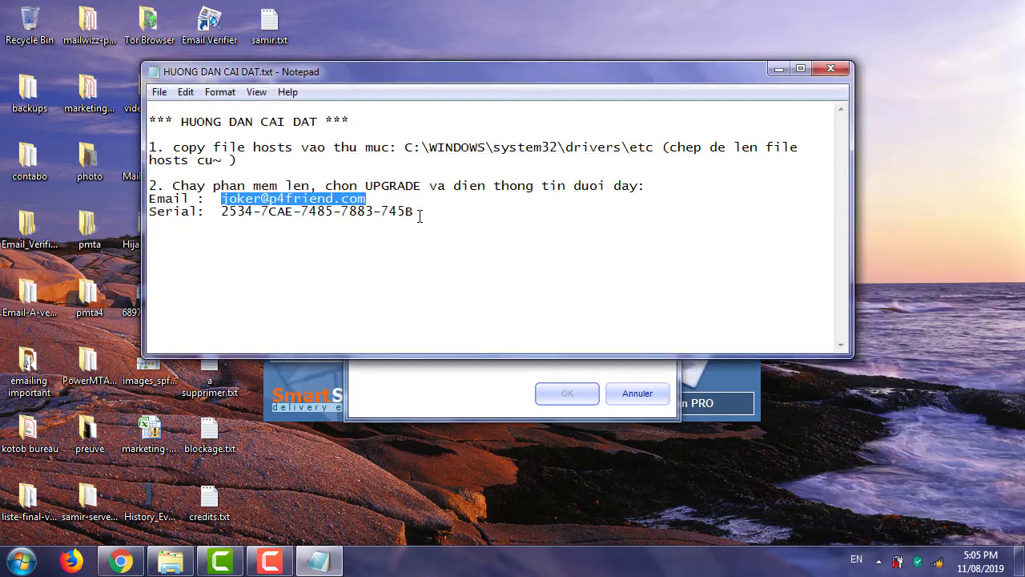
{"action": "left_click_drag", "start_coordinate": [419, 215], "coordinate": [225, 213]}
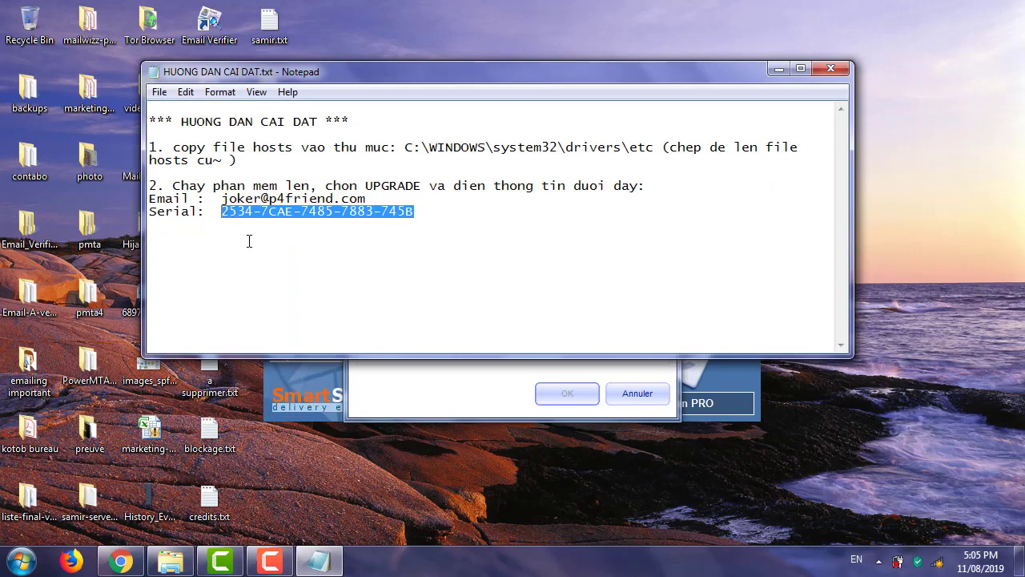
{"action": "left_click", "coordinate": [407, 410]}
{"action": "left_click", "coordinate": [430, 358]}
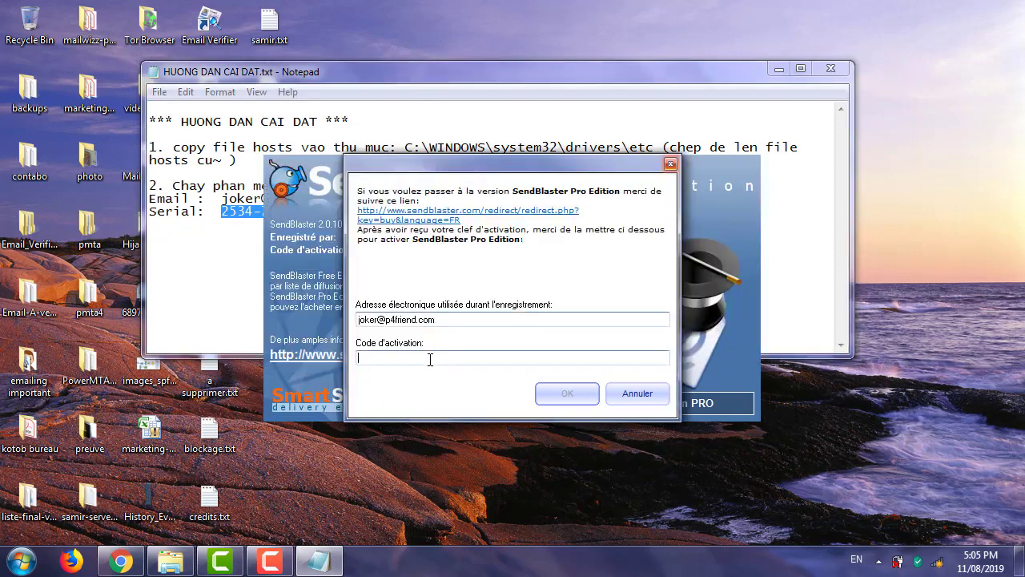
{"action": "key", "text": "ctrl+v"}
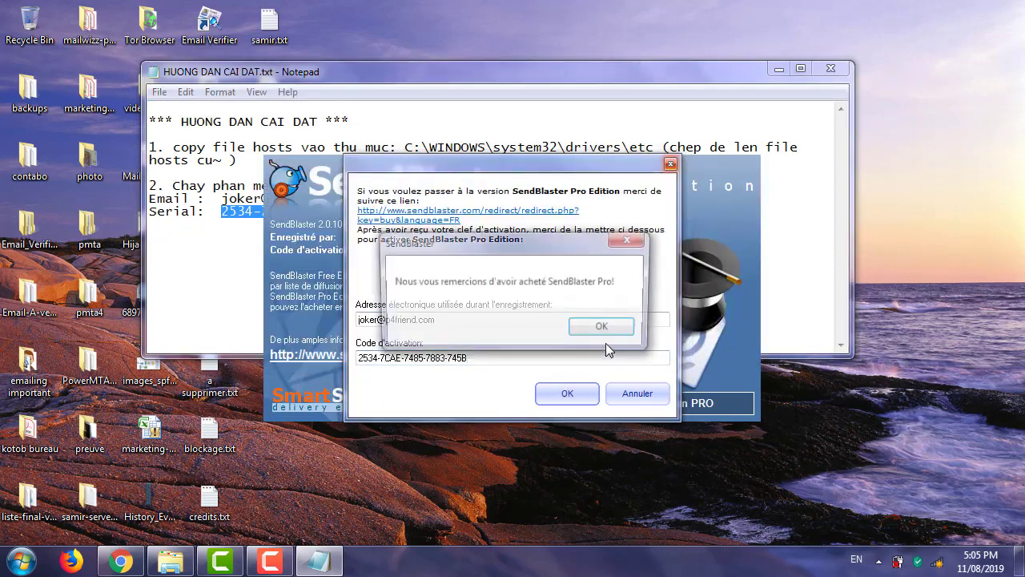
{"action": "left_click", "coordinate": [567, 394]}
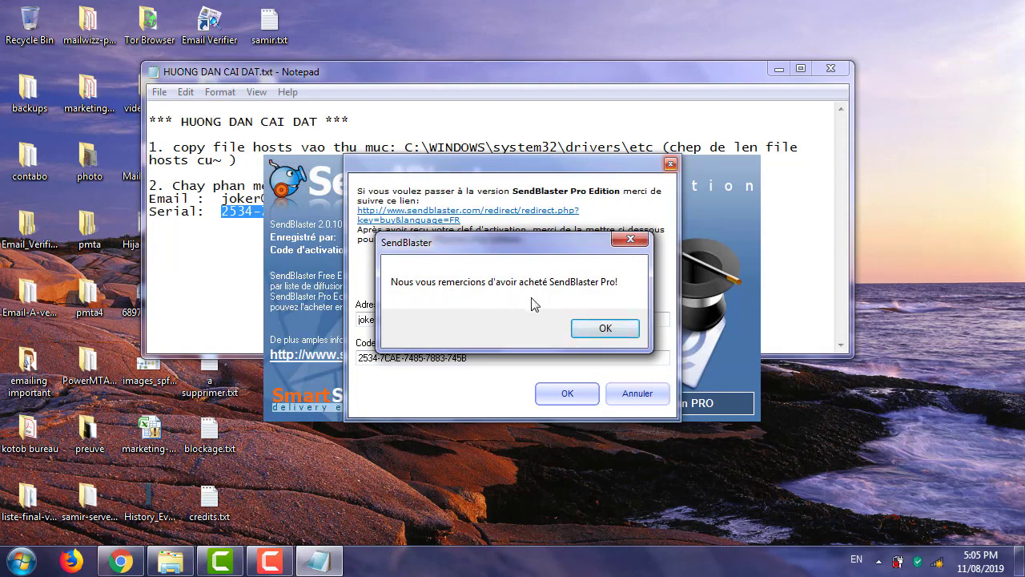
{"action": "left_click", "coordinate": [594, 332]}
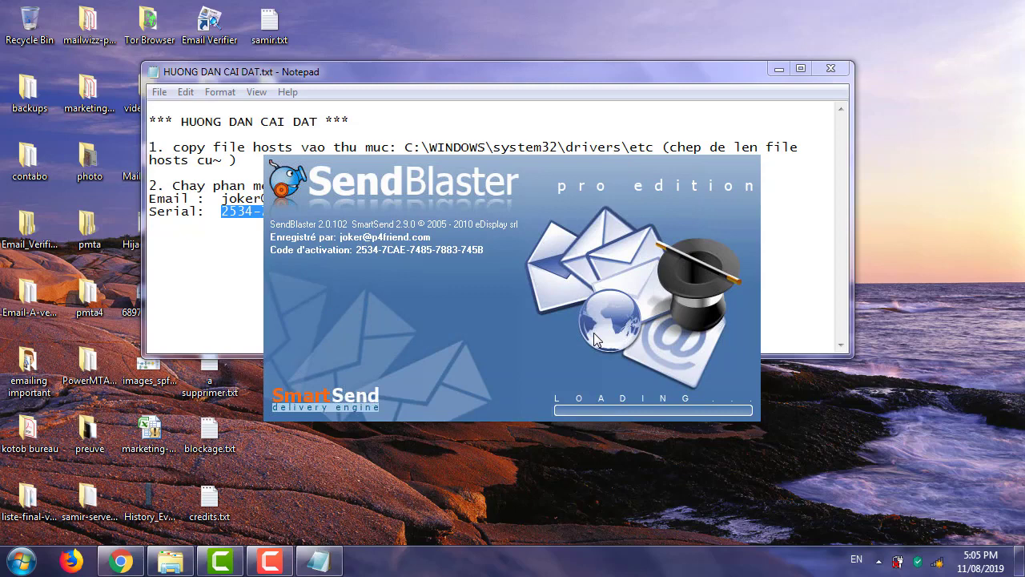
Close the install notes and reconnect to the wireless network
{"action": "left_click", "coordinate": [830, 71]}
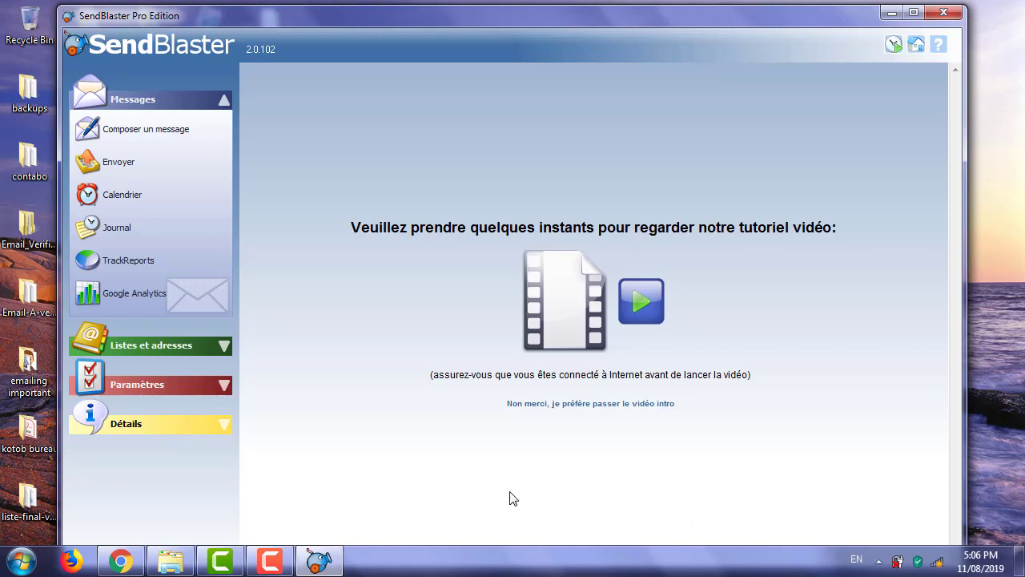
{"action": "left_click", "coordinate": [270, 560]}
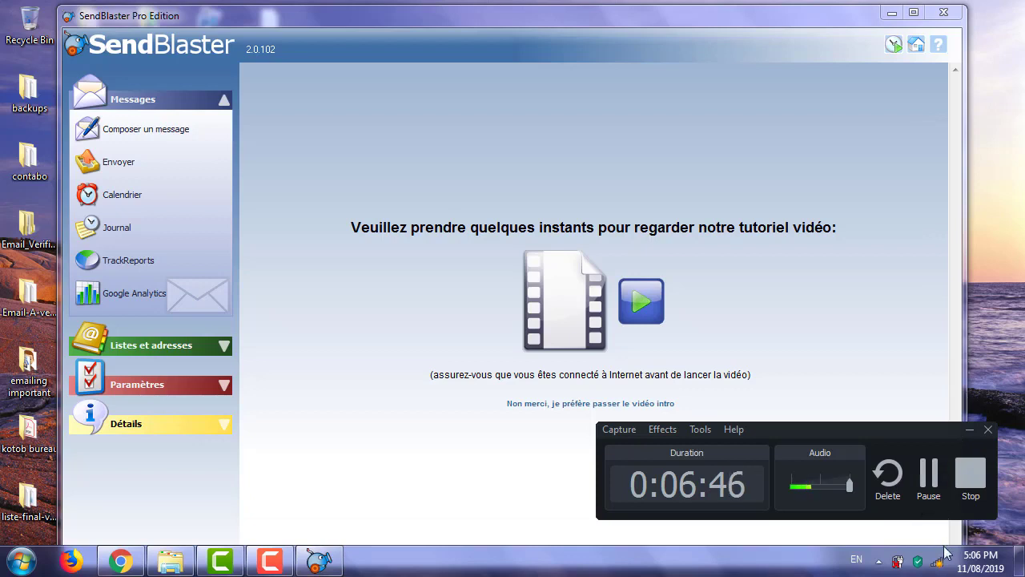
{"action": "left_click", "coordinate": [937, 561]}
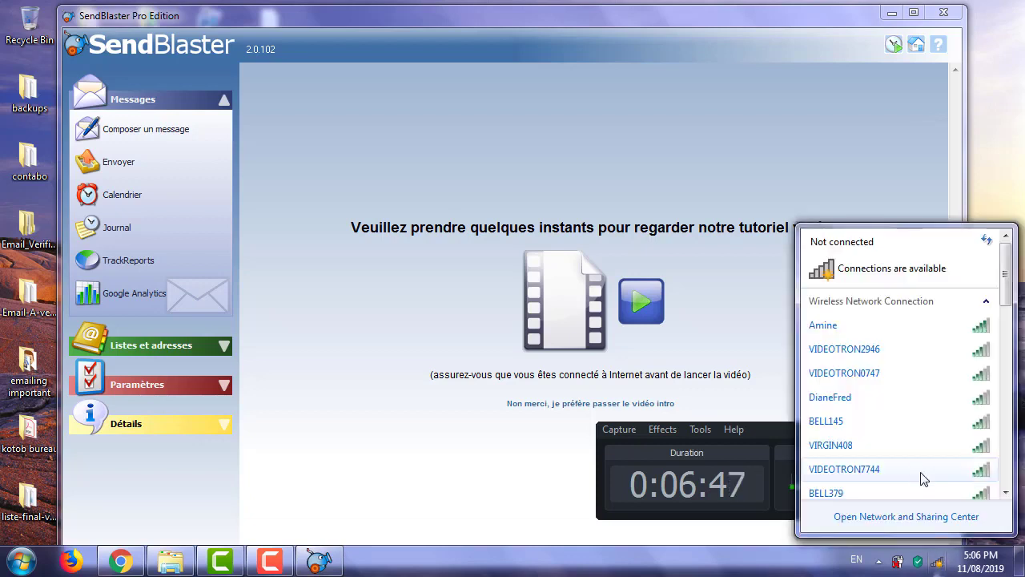
{"action": "left_click", "coordinate": [914, 325]}
{"action": "left_click", "coordinate": [750, 308]}
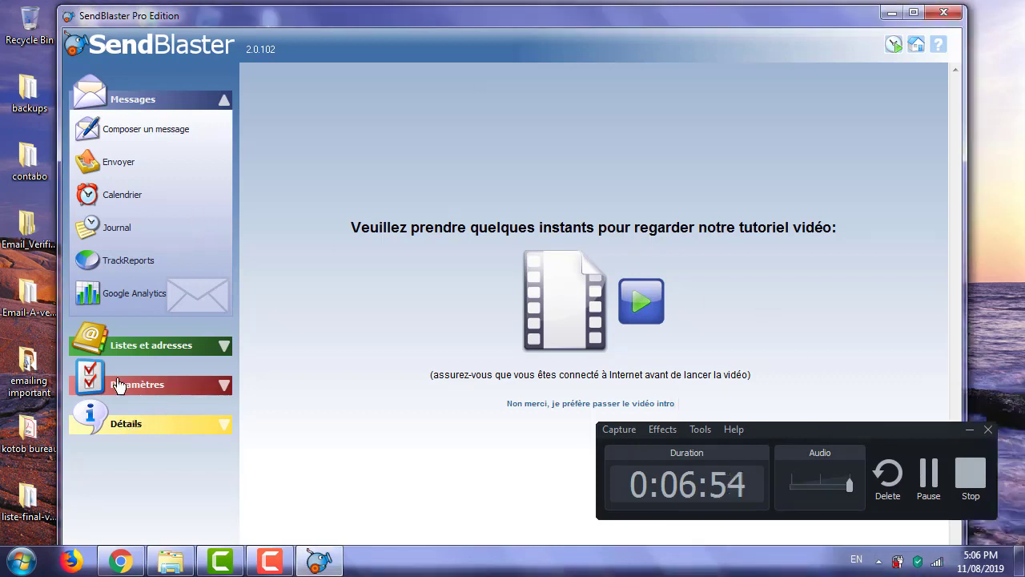
Show the contact list under Listes et adresses in a maximized SendBlaster window
{"action": "left_click", "coordinate": [131, 352]}
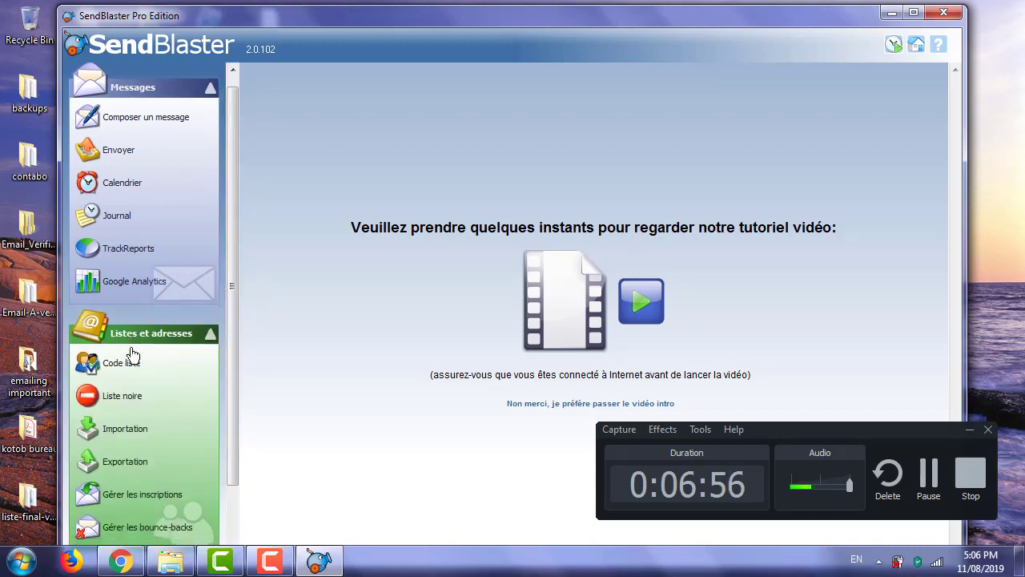
{"action": "scroll", "coordinate": [167, 389], "scroll_direction": "down", "scroll_amount": 1}
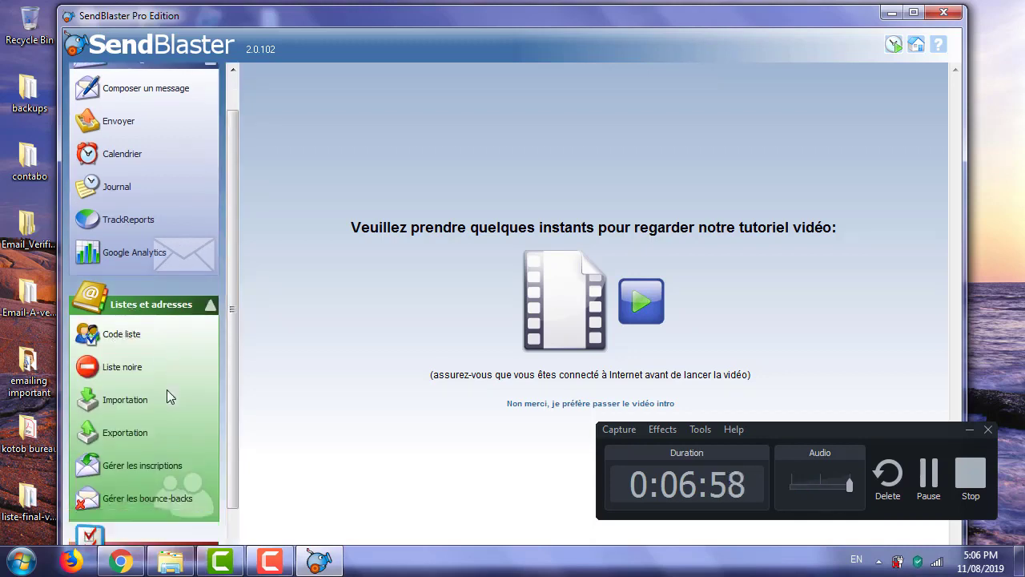
{"action": "left_click", "coordinate": [128, 336]}
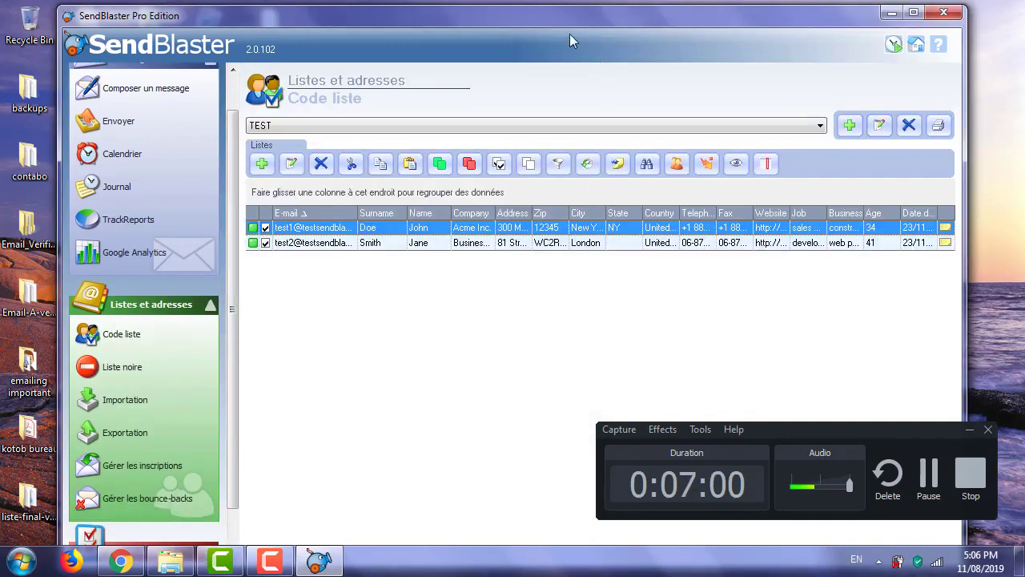
{"action": "double_click", "coordinate": [536, 14]}
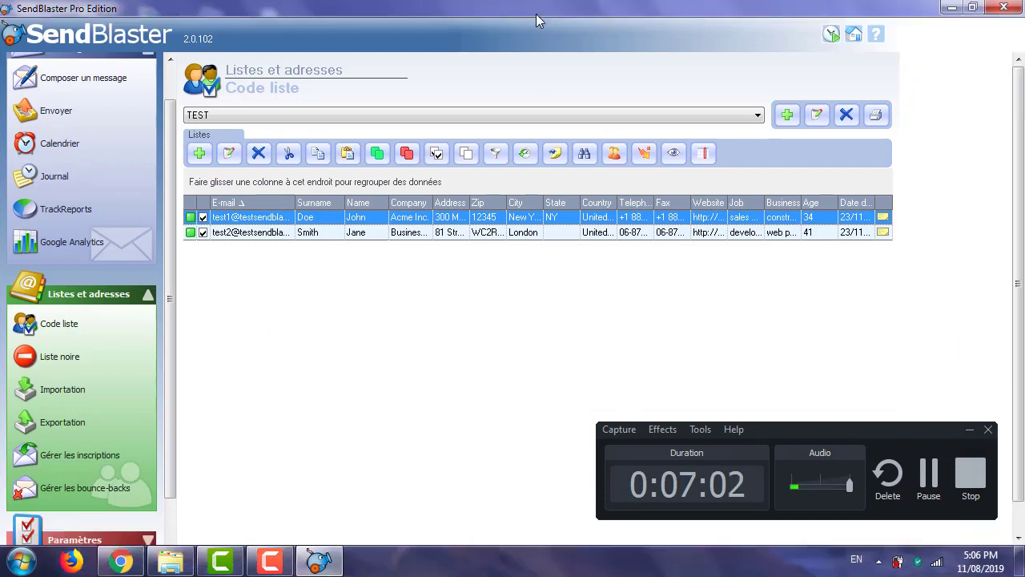
{"action": "left_click", "coordinate": [970, 430]}
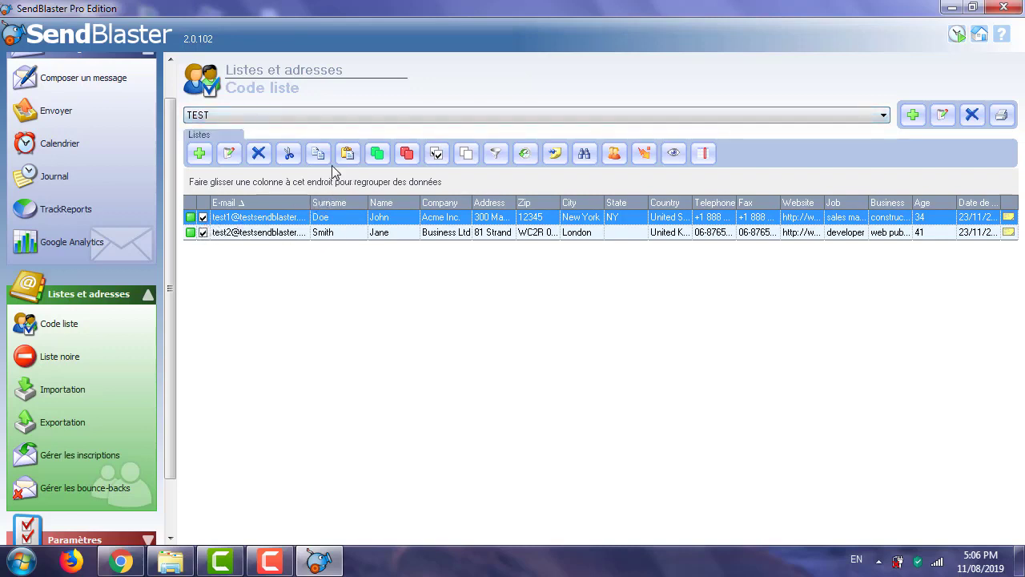
Delete both test contacts, confirming each deletion
{"action": "left_click", "coordinate": [260, 155]}
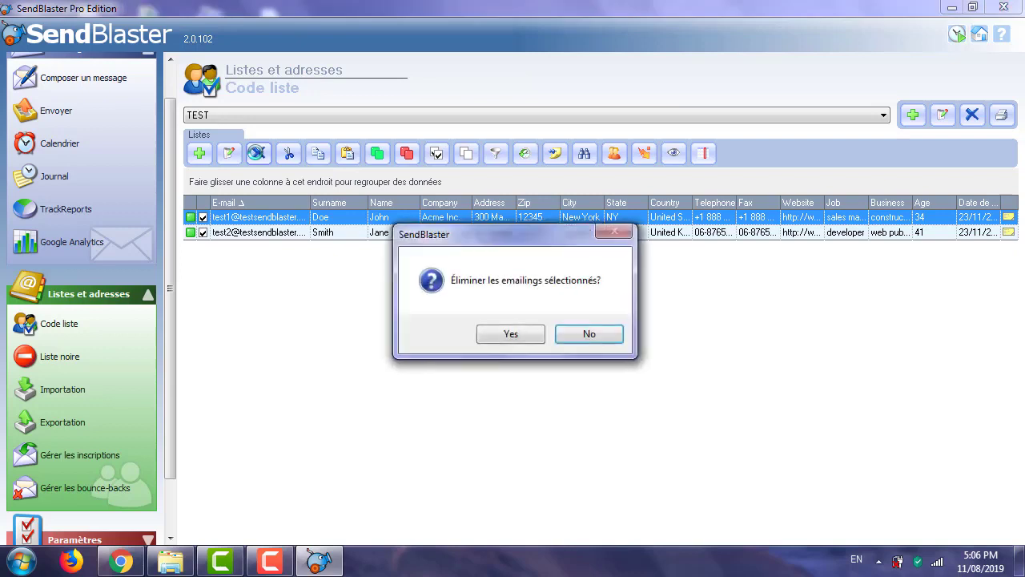
{"action": "left_click", "coordinate": [486, 333]}
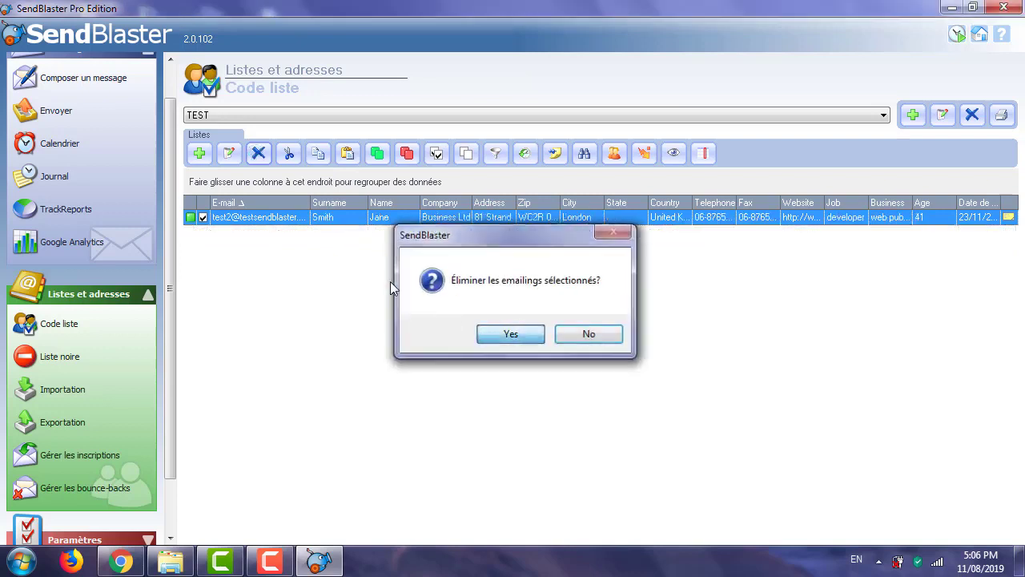
{"action": "left_click", "coordinate": [258, 153]}
{"action": "left_click", "coordinate": [522, 337]}
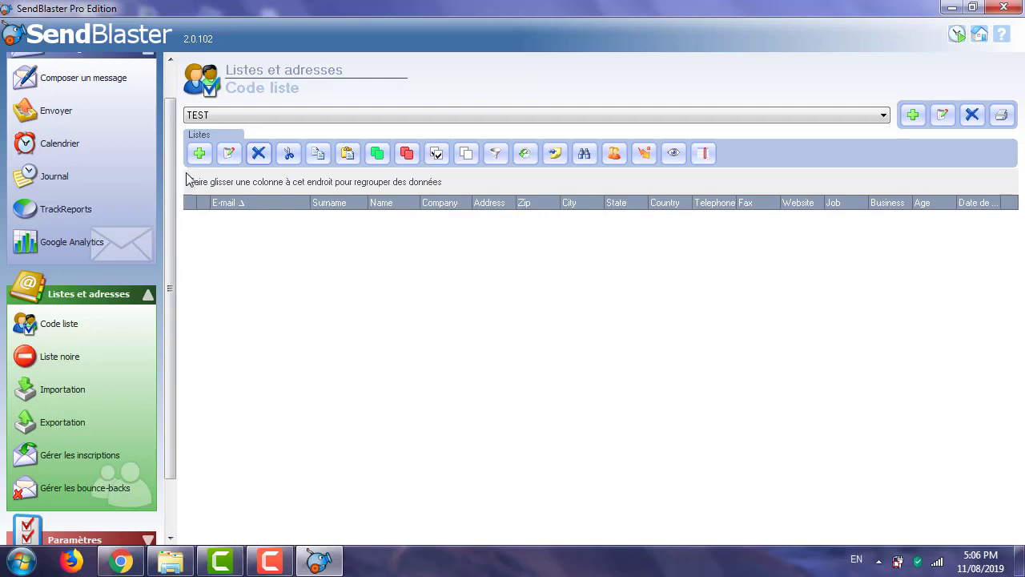
Create a new contact list named mixte-samir
{"action": "left_click", "coordinate": [267, 115]}
{"action": "left_click", "coordinate": [265, 113]}
{"action": "left_click", "coordinate": [942, 118]}
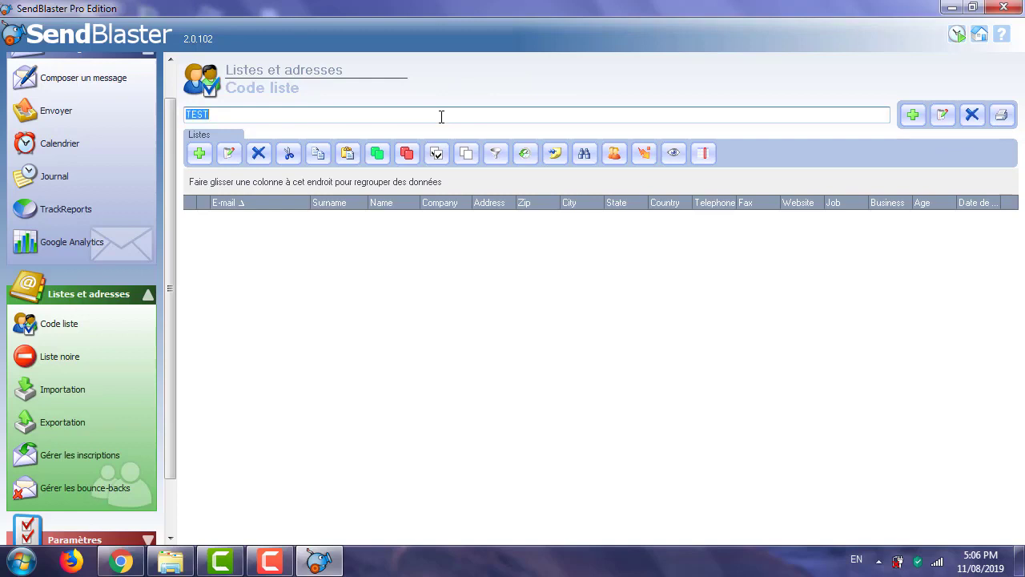
{"action": "type", "text": "M"}
{"action": "key", "text": "BackSpace"}
{"action": "key", "text": "BackSpace"}
{"action": "key", "text": "BackSpace"}
{"action": "key", "text": "BackSpace"}
{"action": "key", "text": "BackSpace"}
{"action": "type", "text": "mixte-samir"}
{"action": "left_click", "coordinate": [913, 115]}
Select mixte-samir in the list dropdown and minimize SendBlaster to the desktop
{"action": "left_click", "coordinate": [464, 120]}
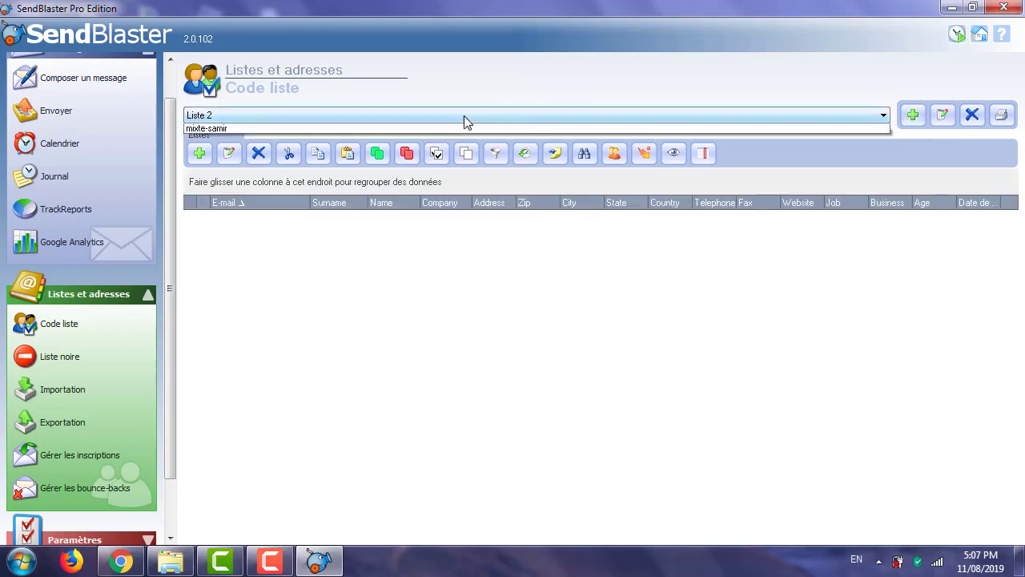
{"action": "left_click", "coordinate": [446, 135]}
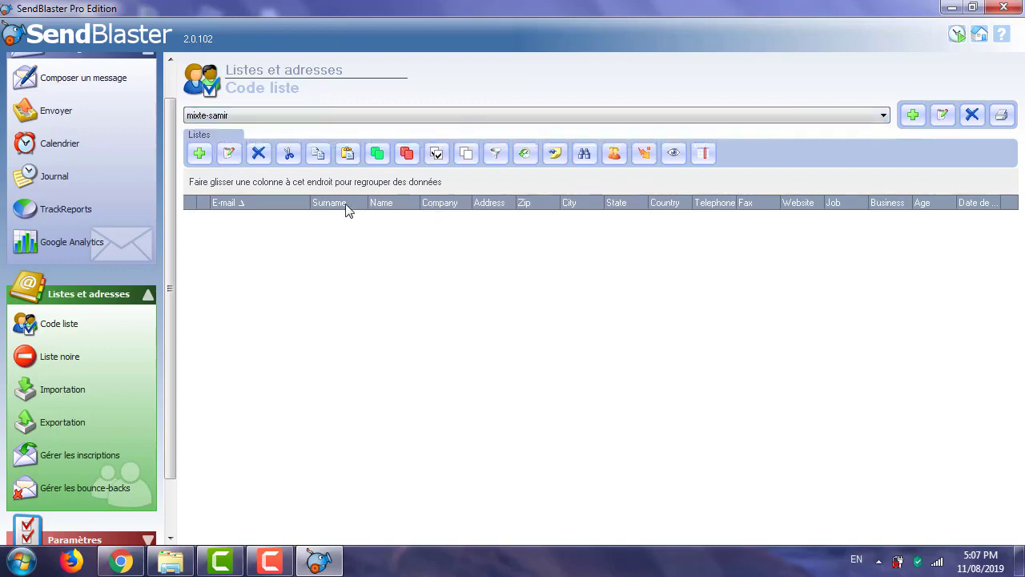
{"action": "key", "text": "super+d"}
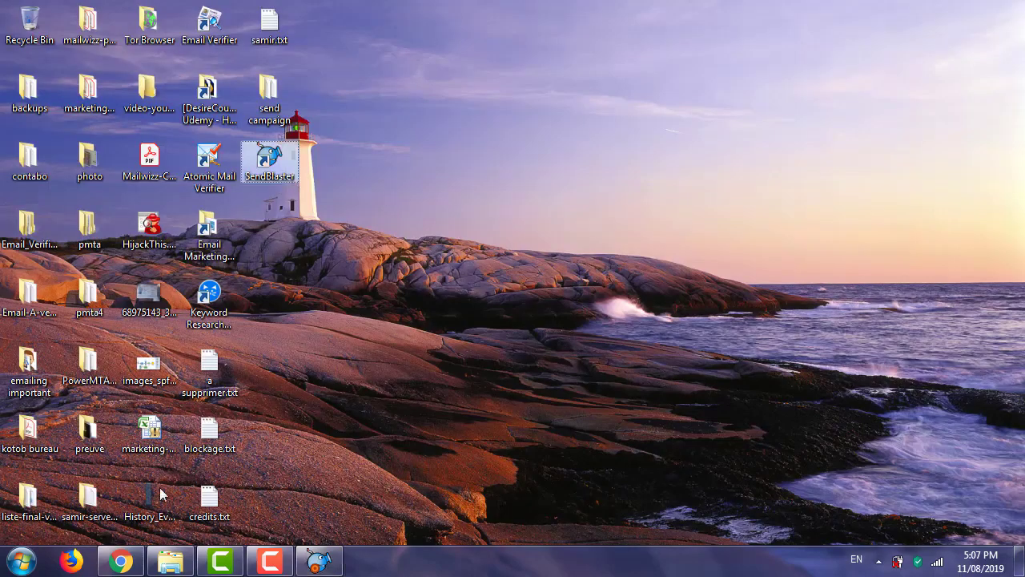
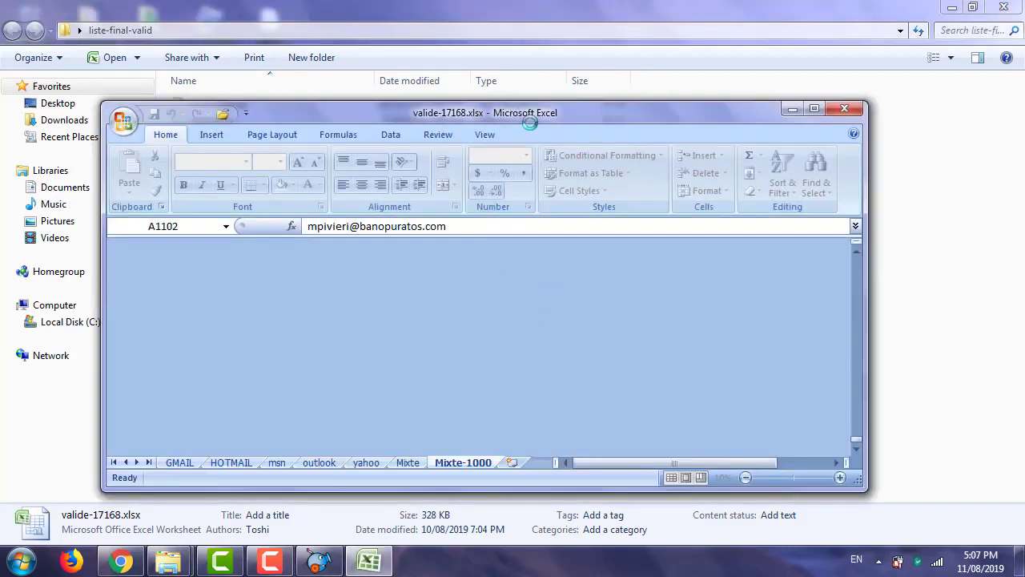
Maximize the Excel window and mark cell A500 as the end of the address range on Mixte-1000
{"action": "double_click", "coordinate": [533, 114]}
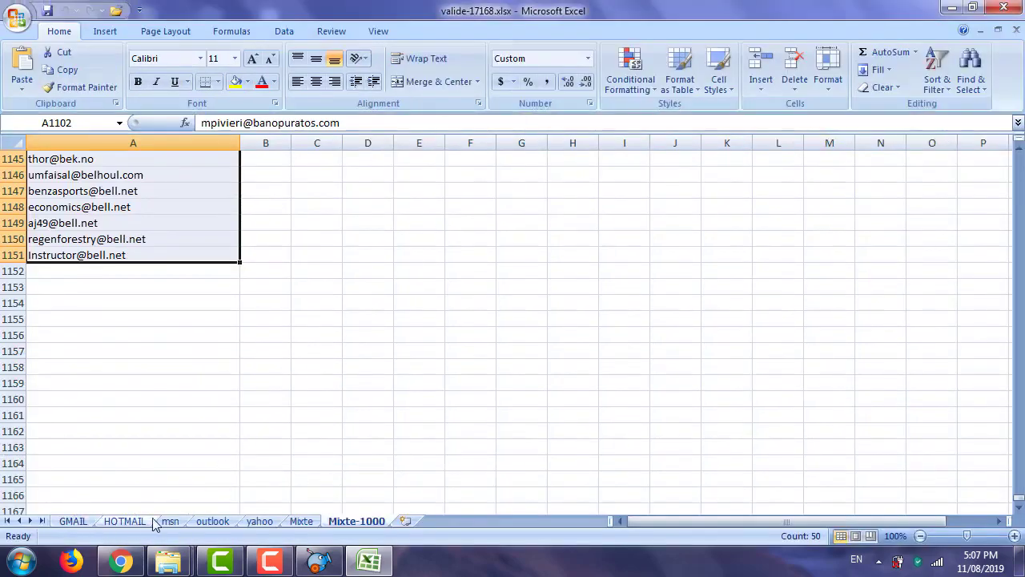
{"action": "scroll", "coordinate": [311, 387], "scroll_direction": "up", "scroll_amount": 19}
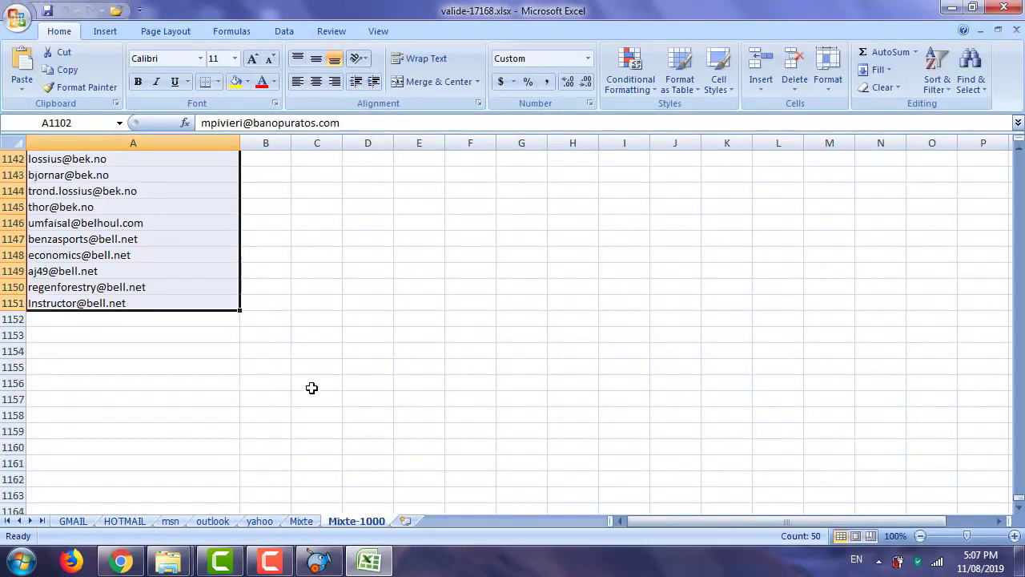
{"action": "scroll", "coordinate": [311, 388], "scroll_direction": "up", "scroll_amount": 20}
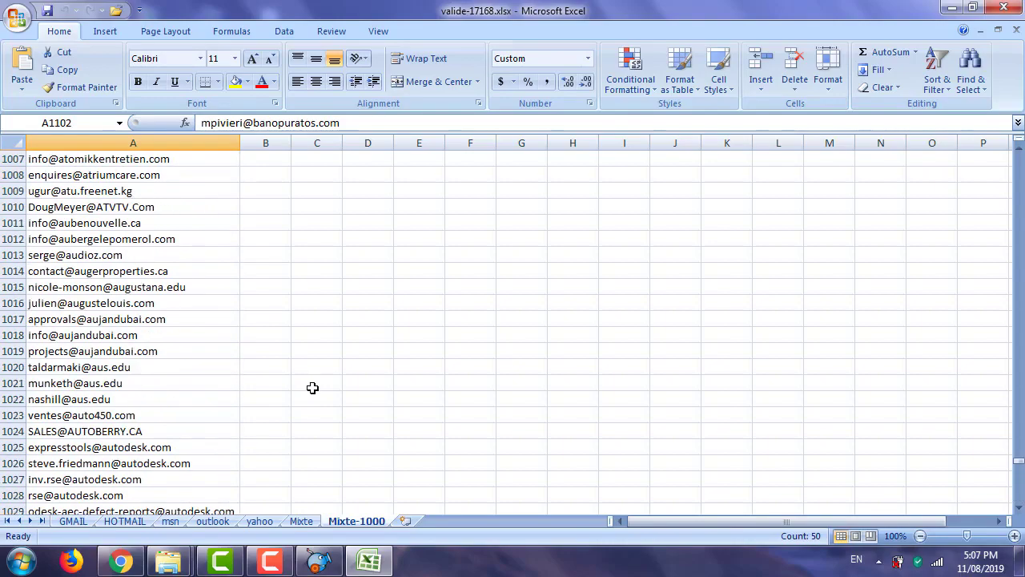
{"action": "scroll", "coordinate": [318, 386], "scroll_direction": "up", "scroll_amount": 20}
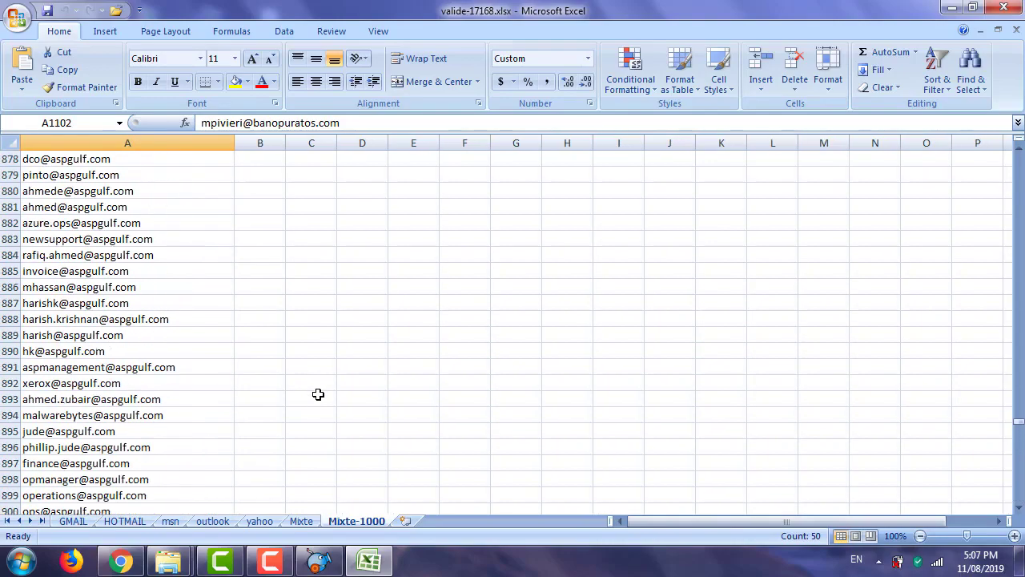
{"action": "scroll", "coordinate": [318, 396], "scroll_direction": "up", "scroll_amount": 20}
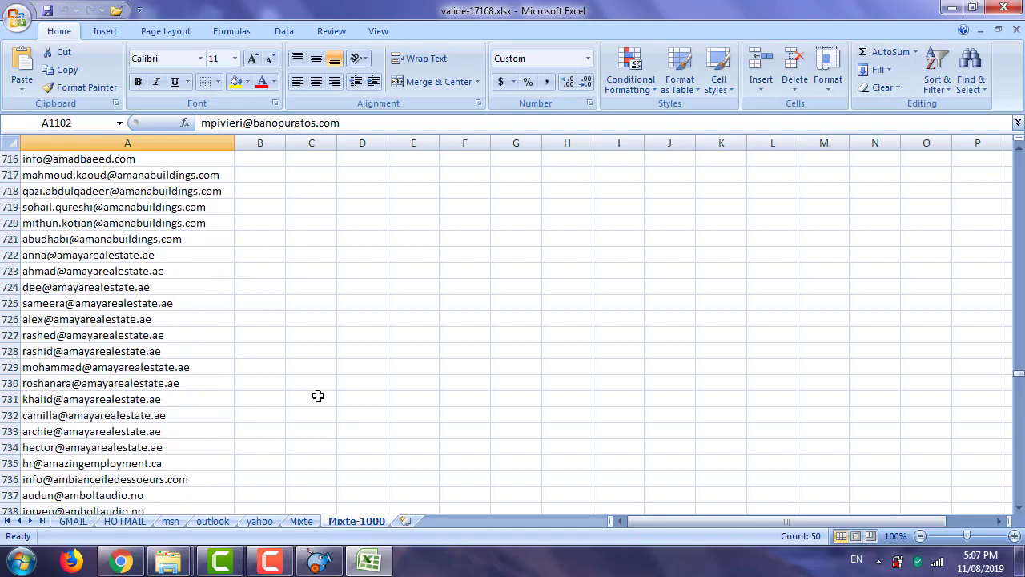
{"action": "scroll", "coordinate": [318, 396], "scroll_direction": "up", "scroll_amount": 20}
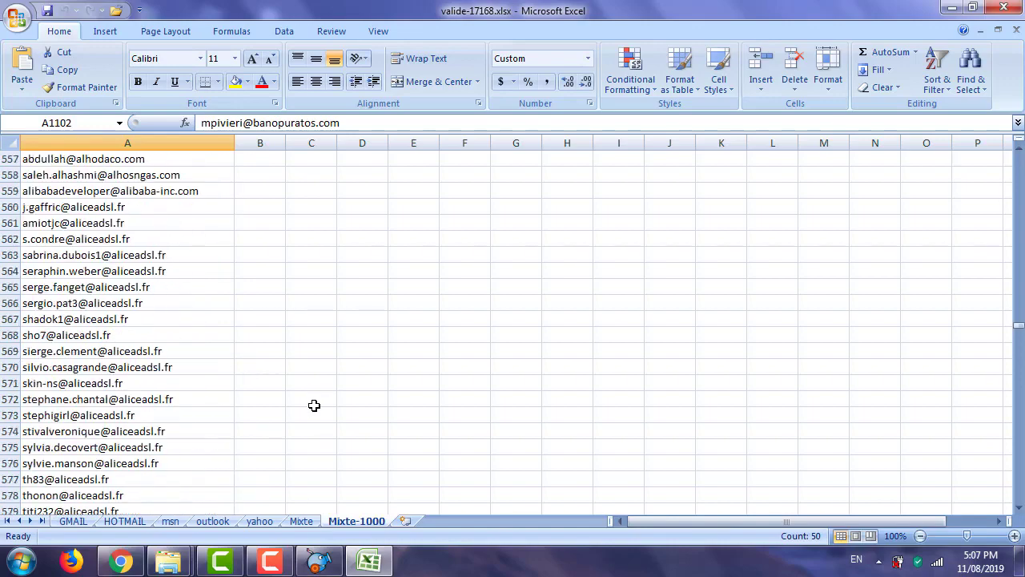
{"action": "scroll", "coordinate": [314, 405], "scroll_direction": "up", "scroll_amount": 12}
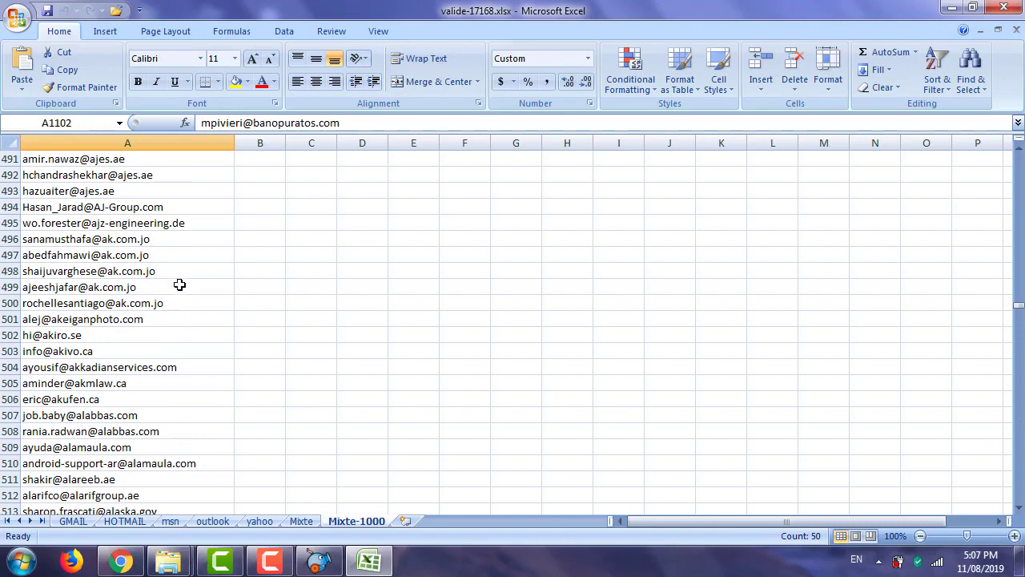
{"action": "left_click", "coordinate": [200, 305]}
Select the addresses in A2:A500 and copy them
{"action": "scroll", "coordinate": [216, 296], "scroll_direction": "up", "scroll_amount": 13}
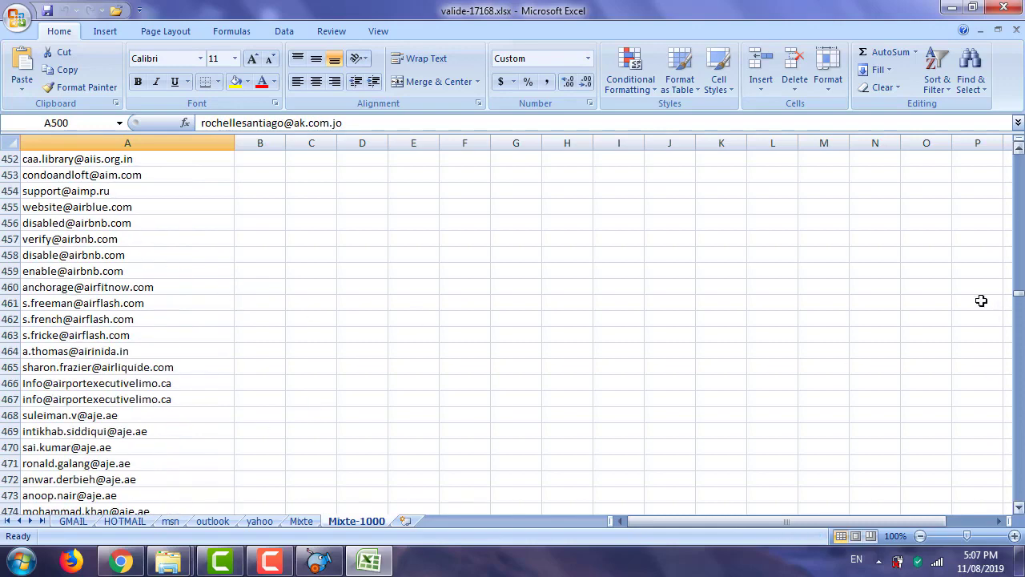
{"action": "left_click_drag", "start_coordinate": [1021, 301], "coordinate": [1020, 157]}
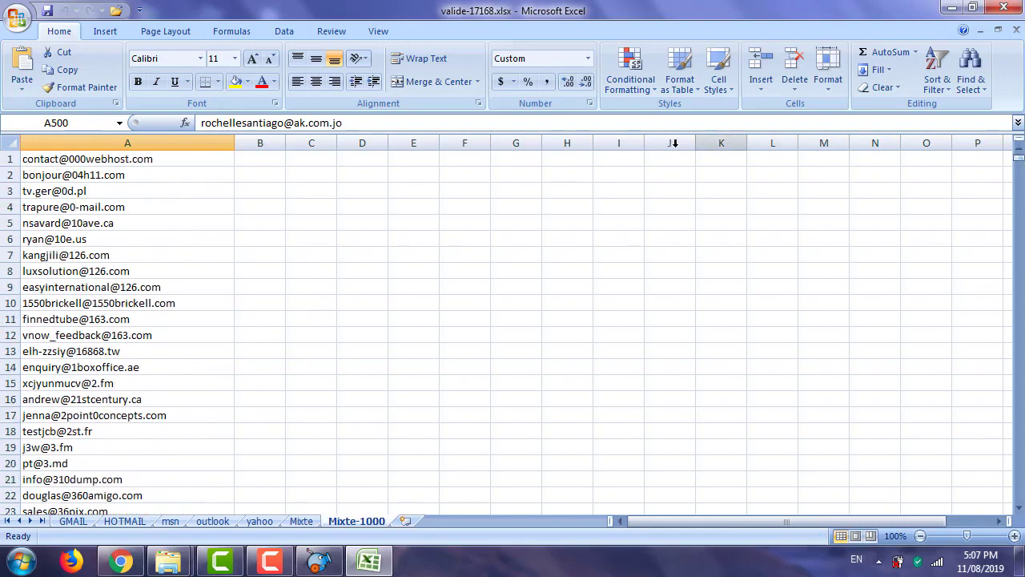
{"action": "left_click", "coordinate": [152, 164], "text": "shift"}
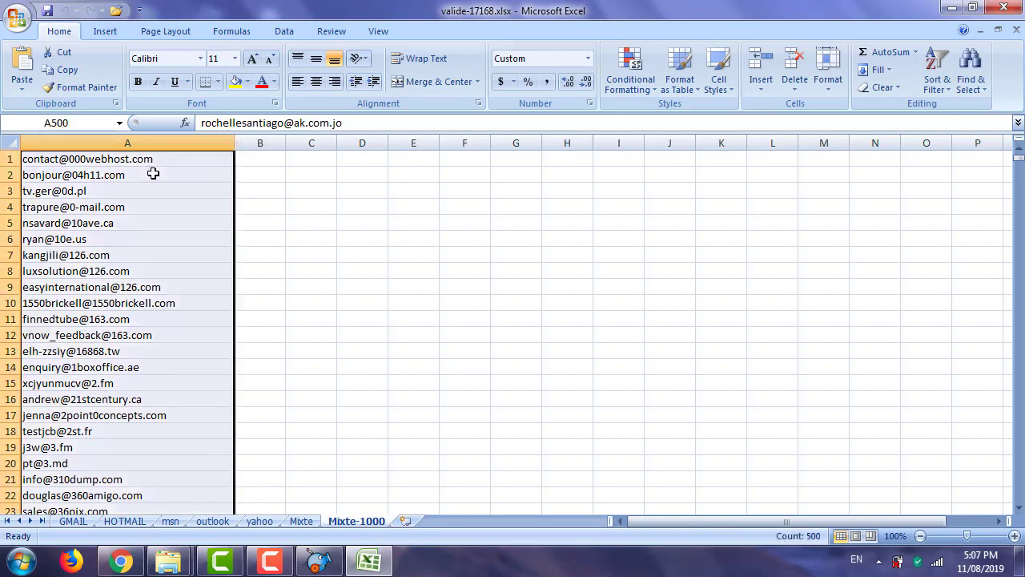
{"action": "left_click", "coordinate": [153, 174], "text": "shift"}
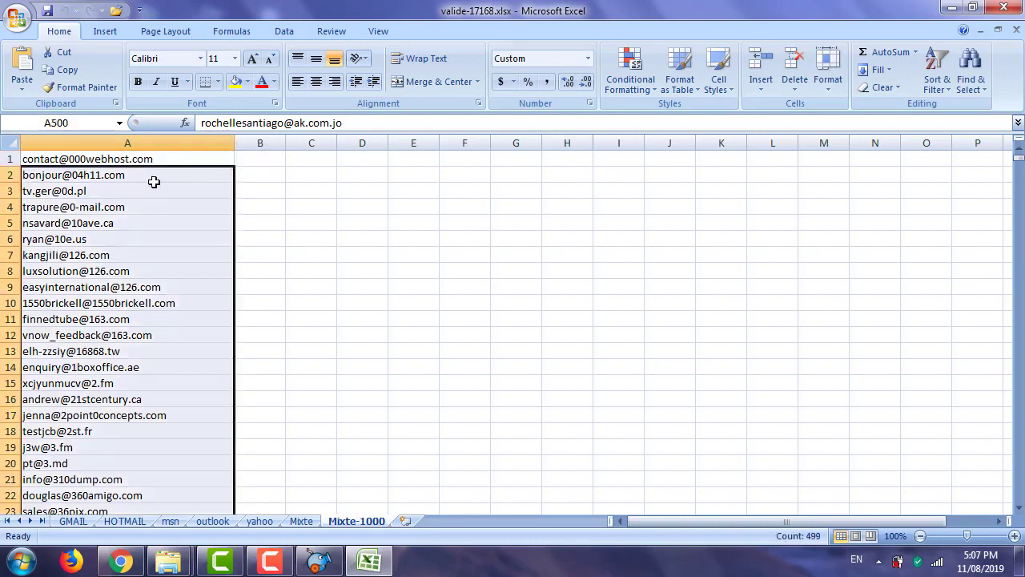
{"action": "right_click", "coordinate": [154, 183]}
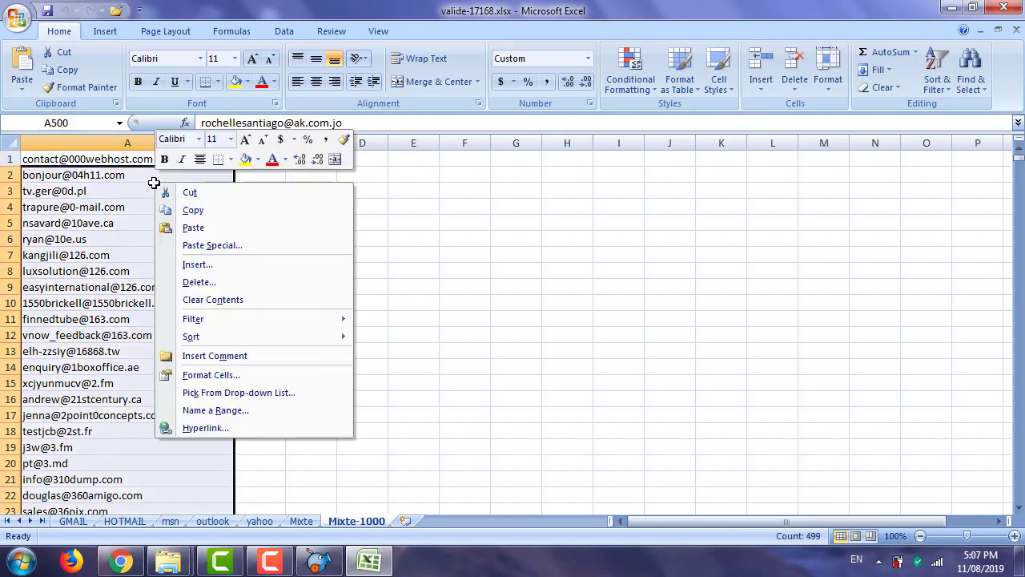
{"action": "left_click", "coordinate": [195, 210]}
Open email-100.txt from the send campaign folder in Notepad
{"action": "left_click", "coordinate": [952, 8]}
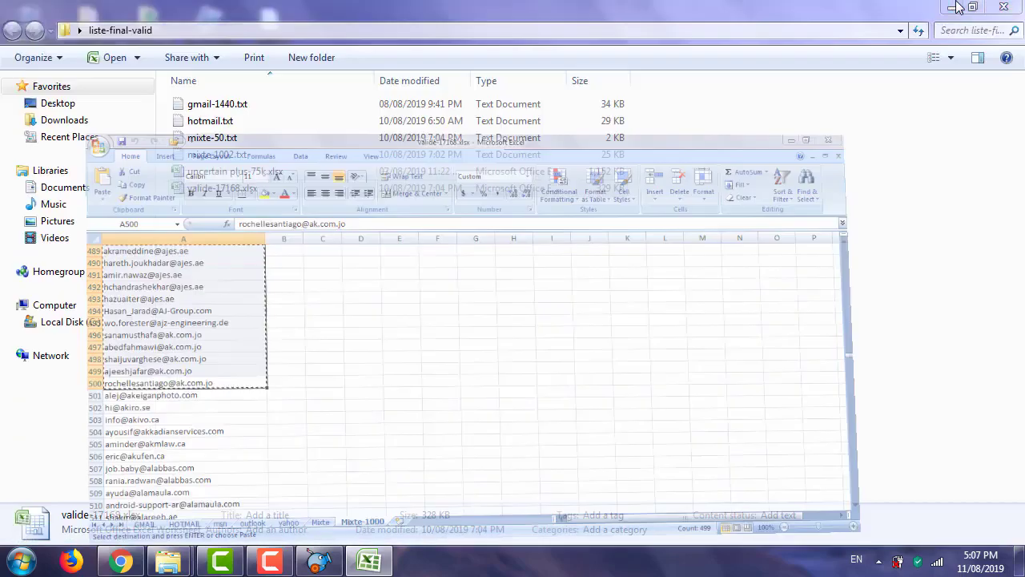
{"action": "left_click", "coordinate": [952, 8]}
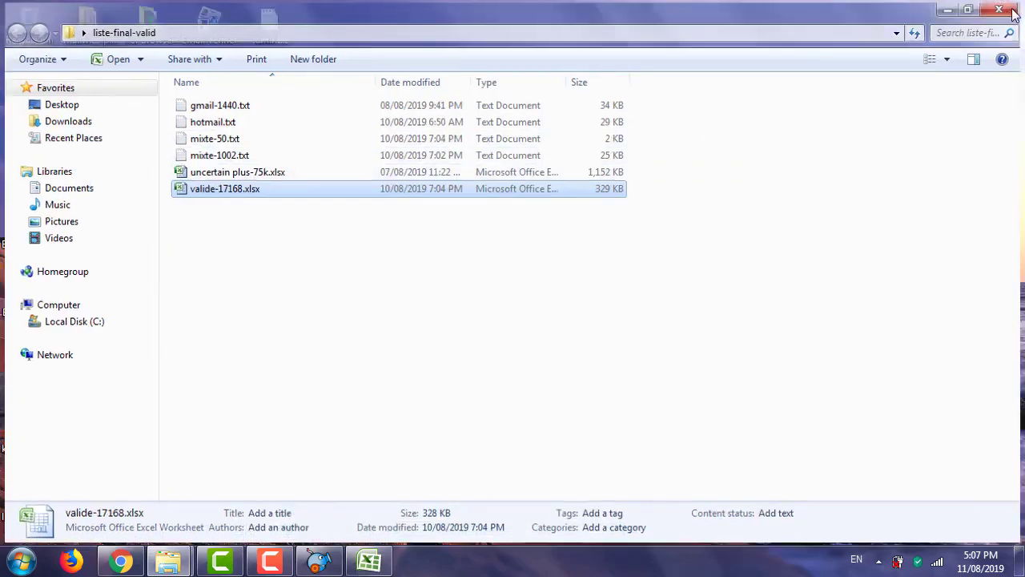
{"action": "double_click", "coordinate": [267, 95]}
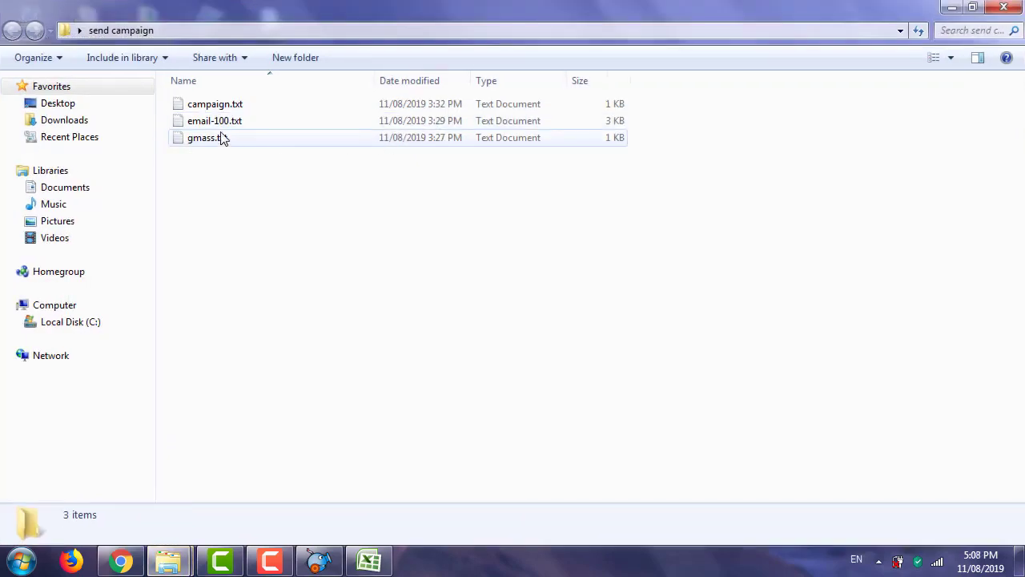
{"action": "double_click", "coordinate": [226, 121]}
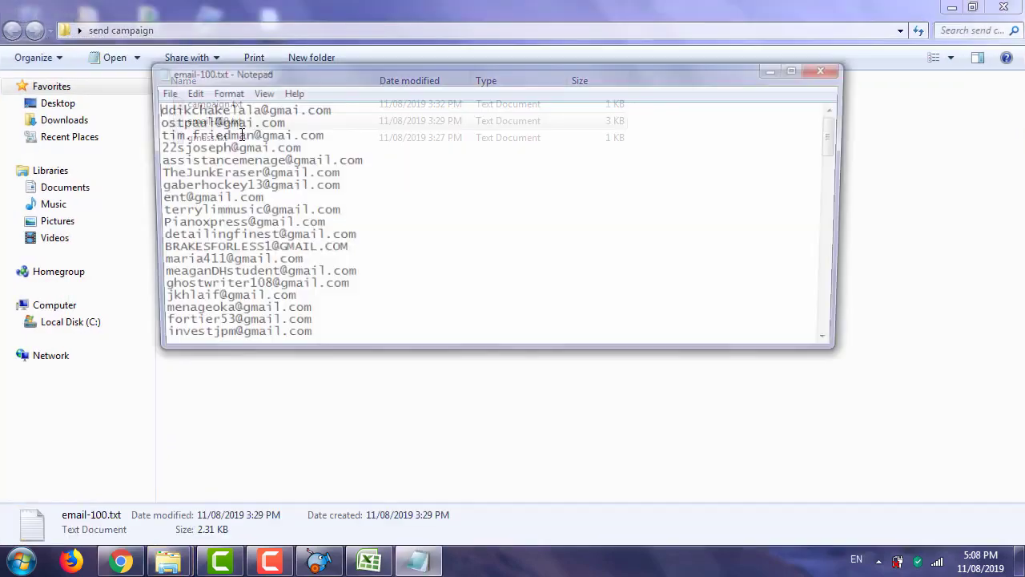
Replace the file's old addresses with the pasted Excel addresses, save and close it
{"action": "key", "text": "ctrl+a"}
{"action": "key", "text": "ctrl+x"}
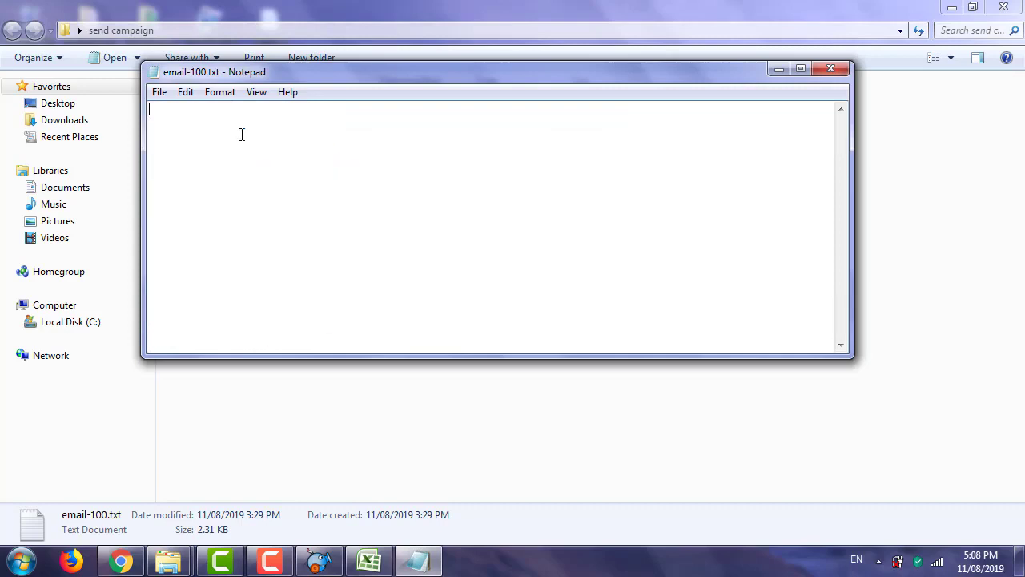
{"action": "key", "text": "ctrl+v"}
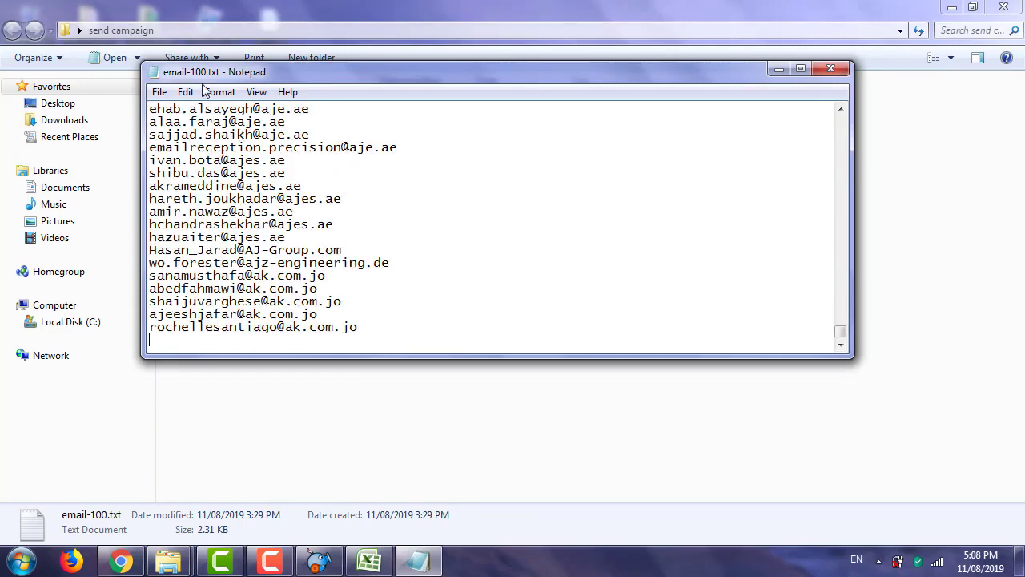
{"action": "left_click", "coordinate": [160, 92]}
{"action": "left_click", "coordinate": [210, 142]}
{"action": "left_click", "coordinate": [833, 68]}
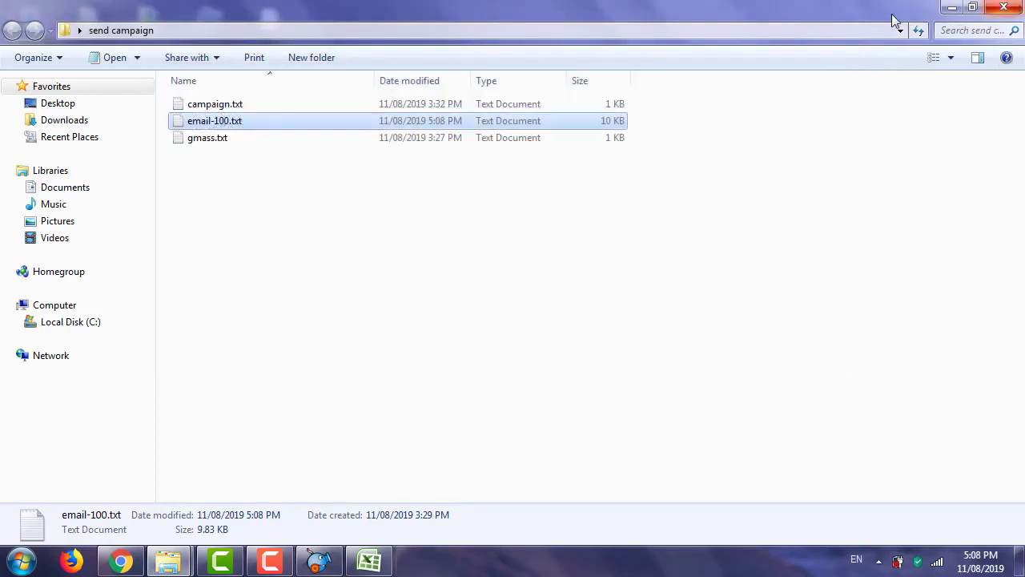
Change the file name from email-100.txt to email-500.txt by swapping the 1 for a 5
{"action": "left_click", "coordinate": [225, 121]}
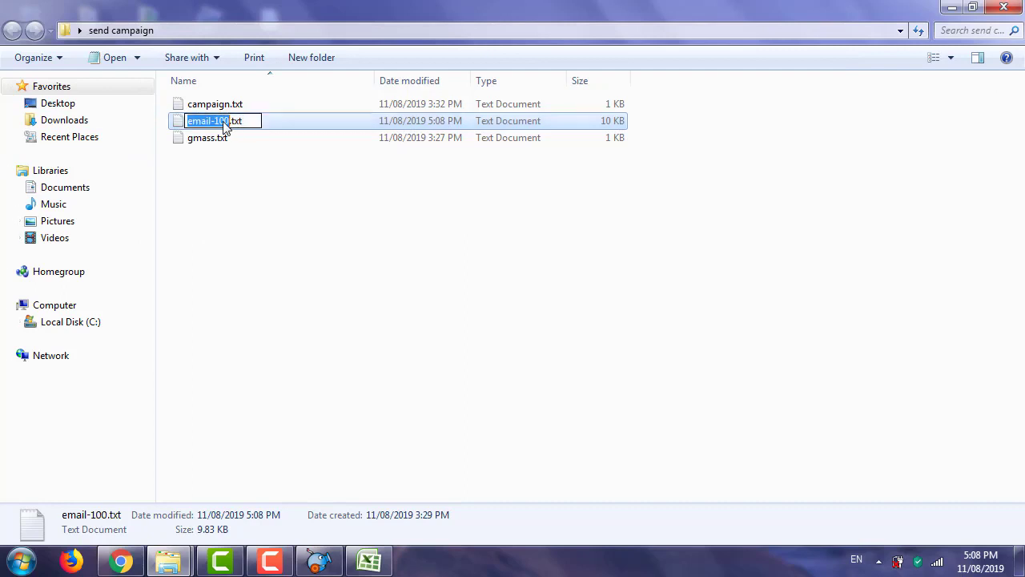
{"action": "left_click", "coordinate": [217, 121]}
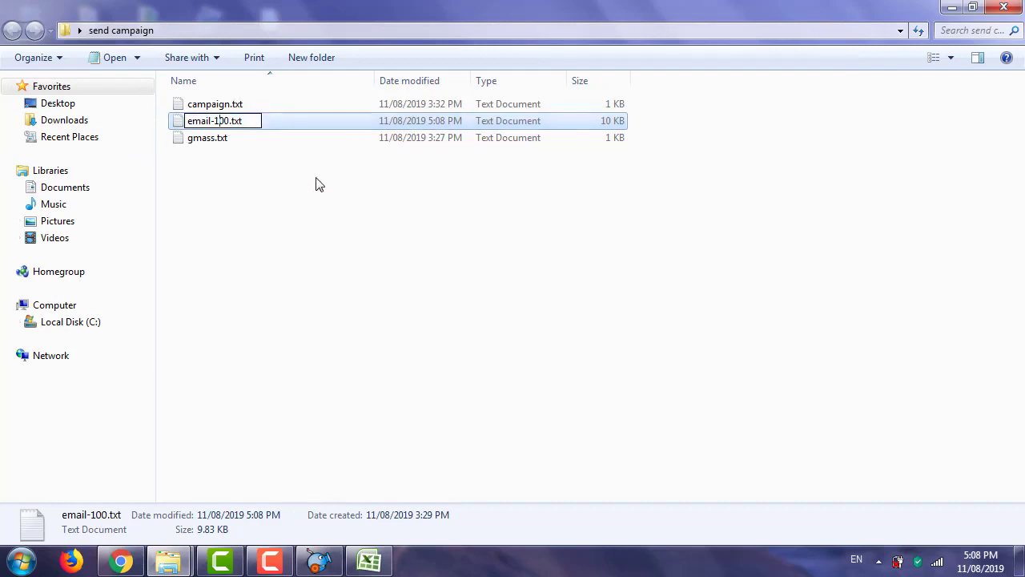
{"action": "key", "text": "BackSpace"}
{"action": "type", "text": "5"}
{"action": "left_click", "coordinate": [296, 248]}
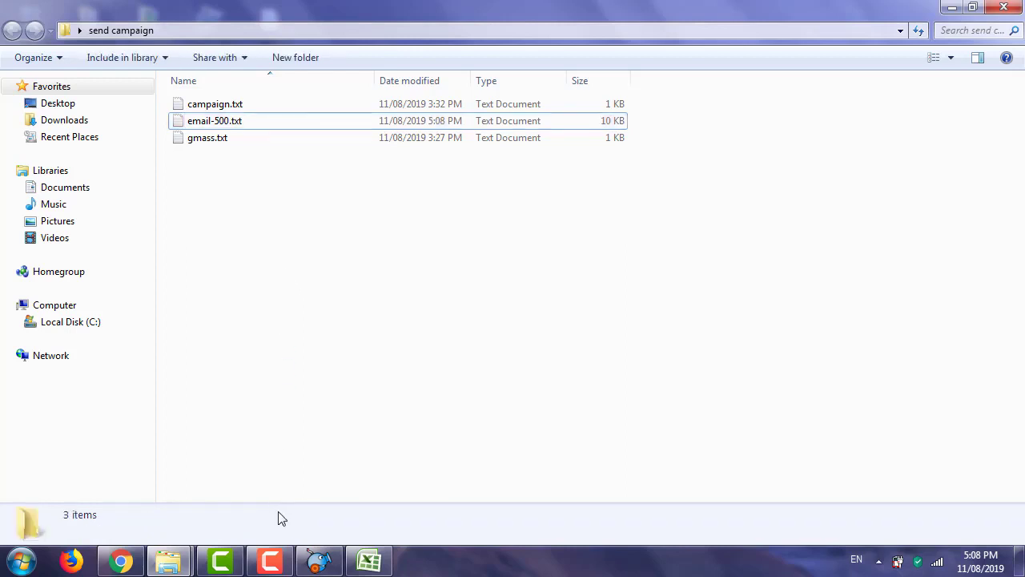
{"action": "left_click", "coordinate": [319, 561]}
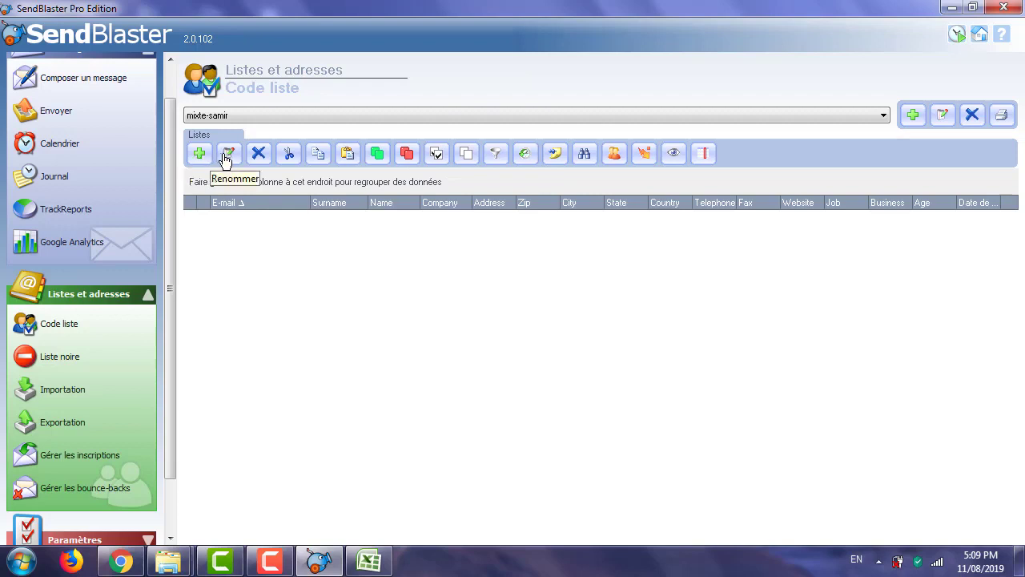
Open the Importation page from SendBlaster's Listes et adresses panel
{"action": "left_click", "coordinate": [72, 392]}
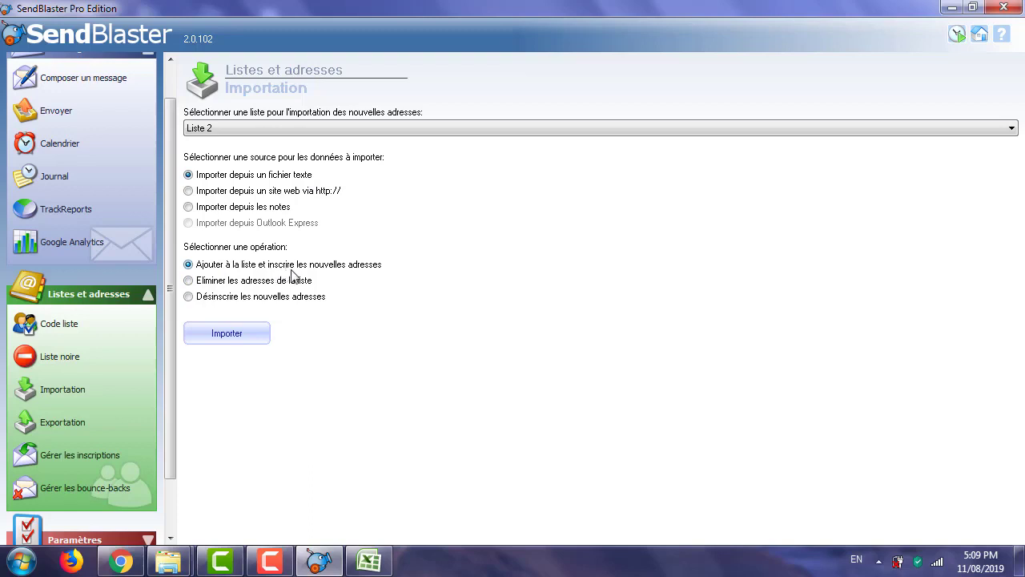
Set mixte-samir as the import target list and start browsing for the address file
{"action": "left_click", "coordinate": [293, 128]}
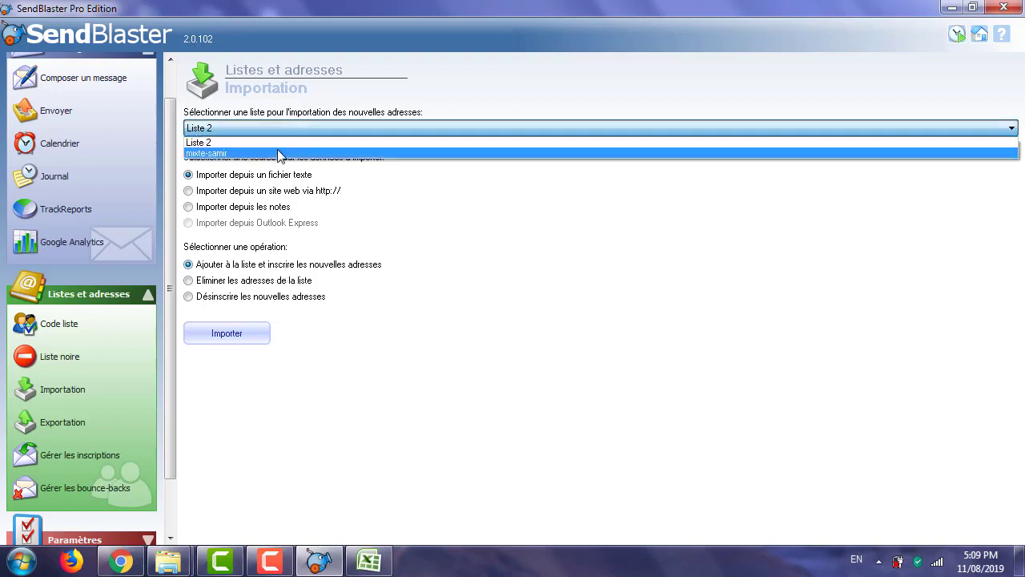
{"action": "left_click", "coordinate": [294, 153]}
{"action": "left_click", "coordinate": [244, 345]}
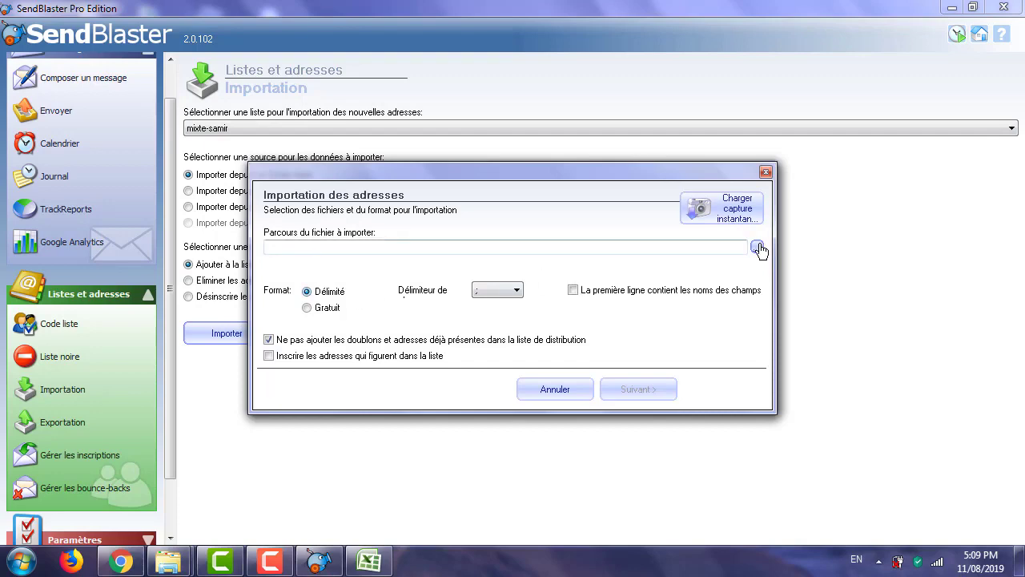
{"action": "left_click", "coordinate": [757, 247]}
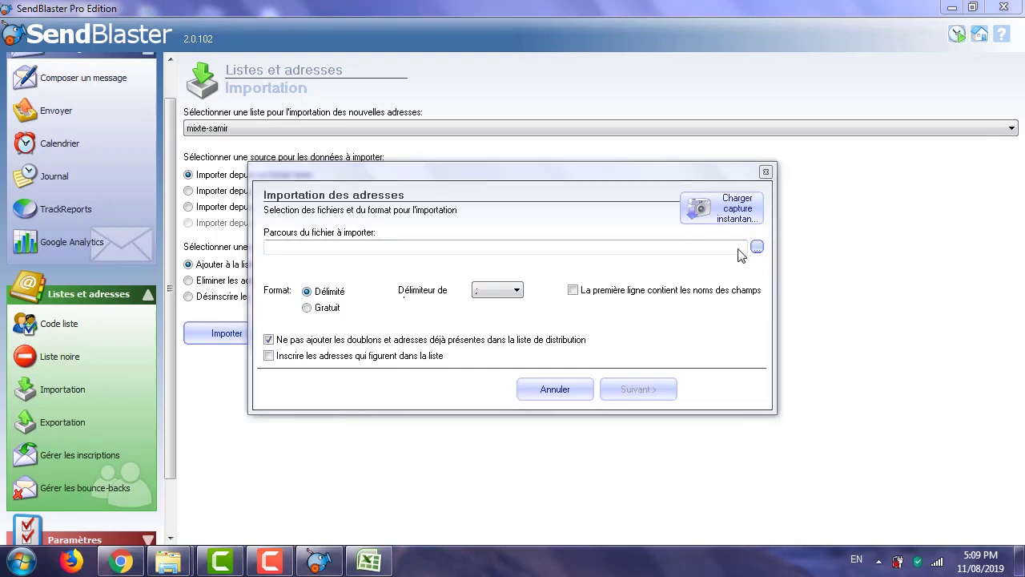
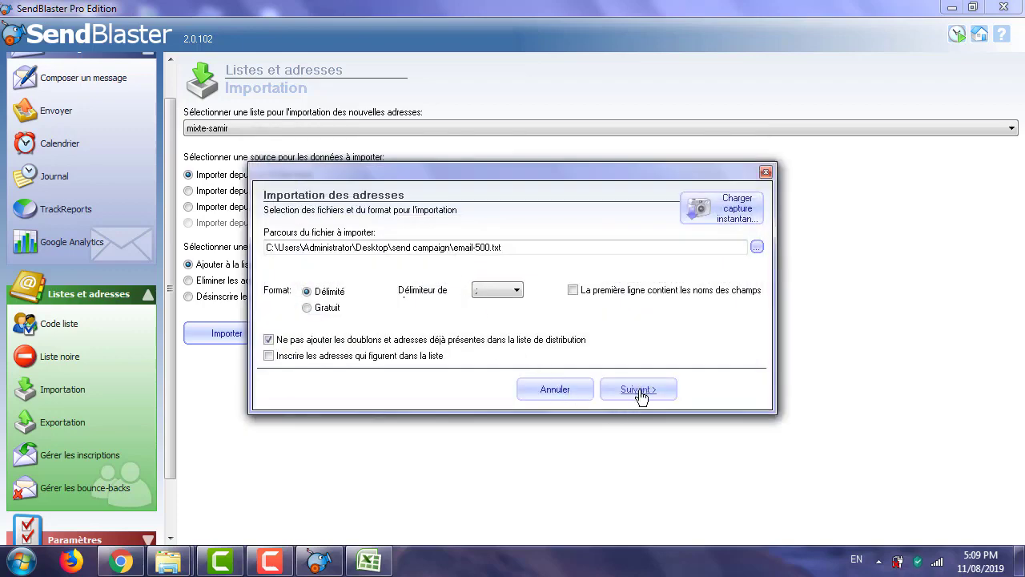
Map Champ 1 to E-mail, leave City unmapped, and import the 499 addresses
{"action": "left_click", "coordinate": [639, 390]}
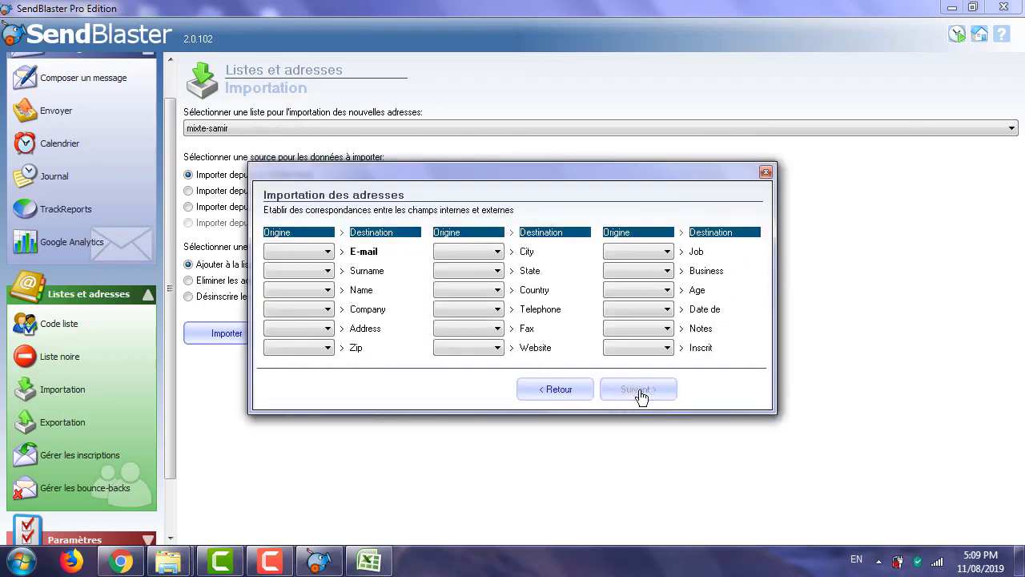
{"action": "left_click", "coordinate": [328, 253]}
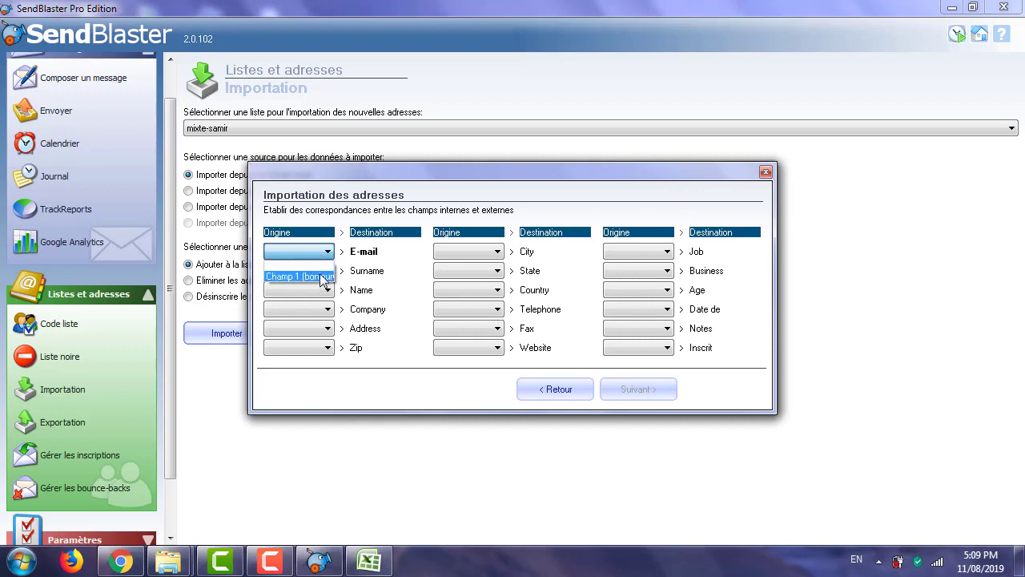
{"action": "left_click", "coordinate": [324, 277]}
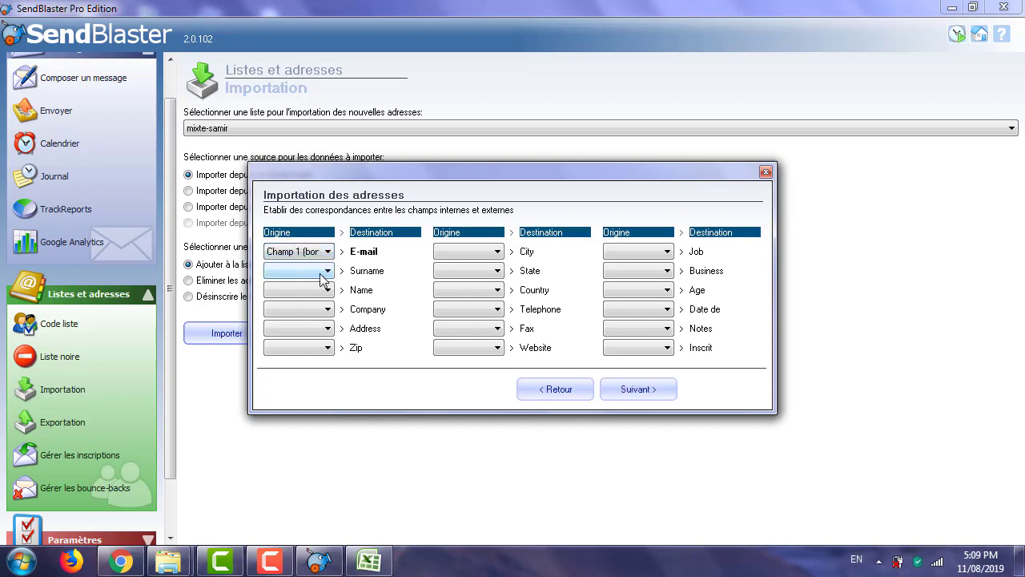
{"action": "left_click", "coordinate": [485, 250]}
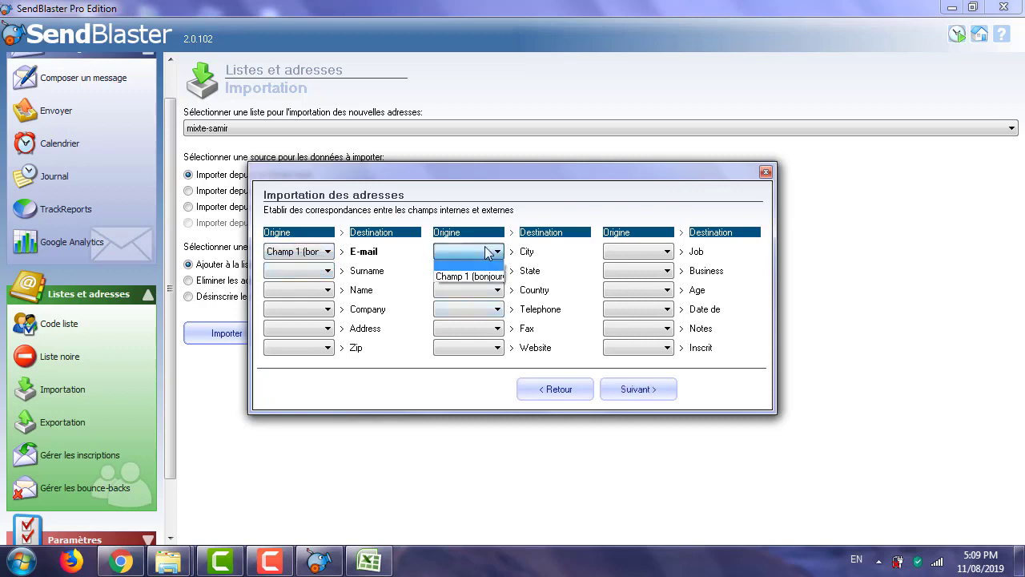
{"action": "left_click", "coordinate": [577, 254]}
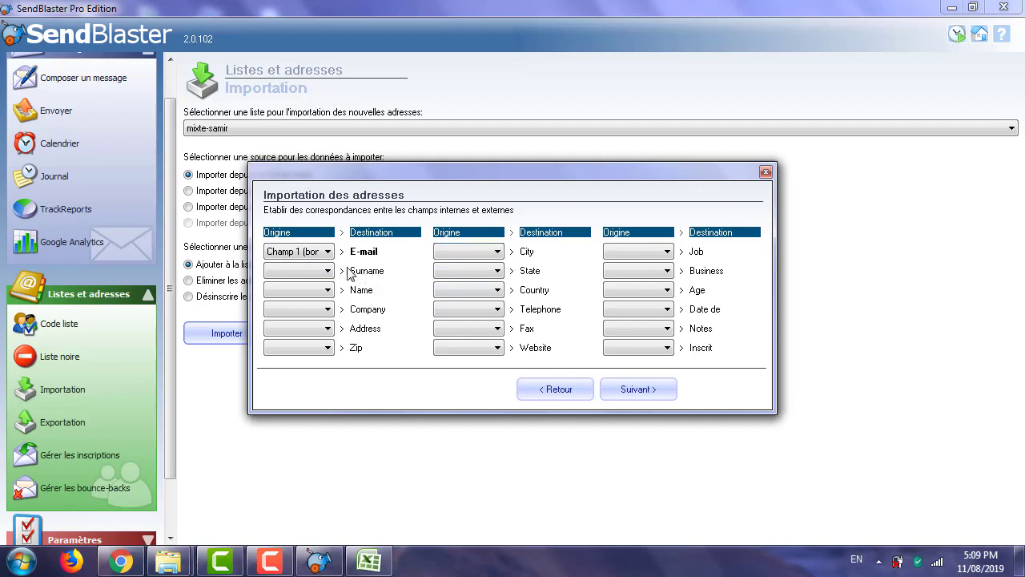
{"action": "left_click", "coordinate": [649, 391]}
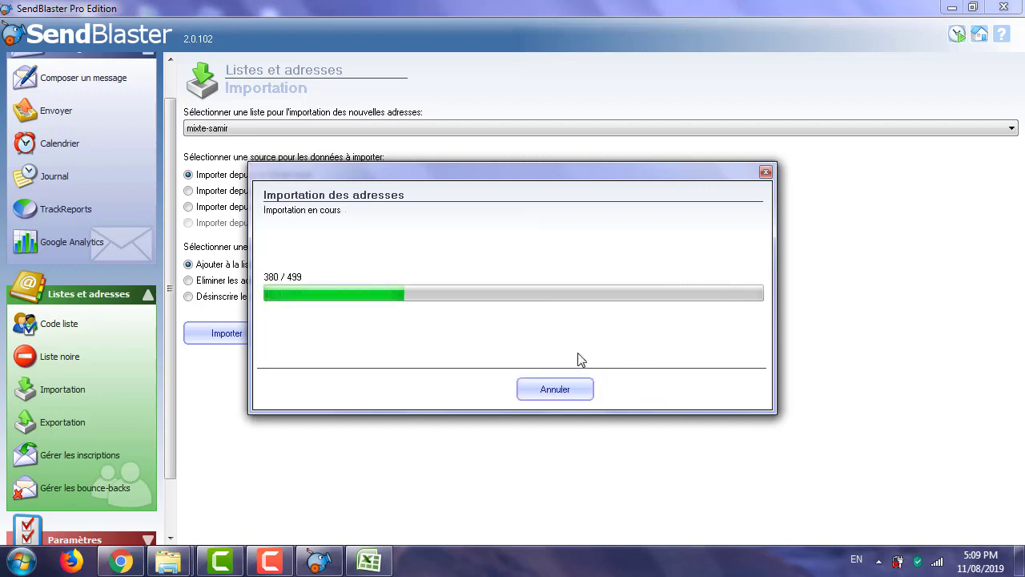
{"action": "left_click", "coordinate": [722, 389]}
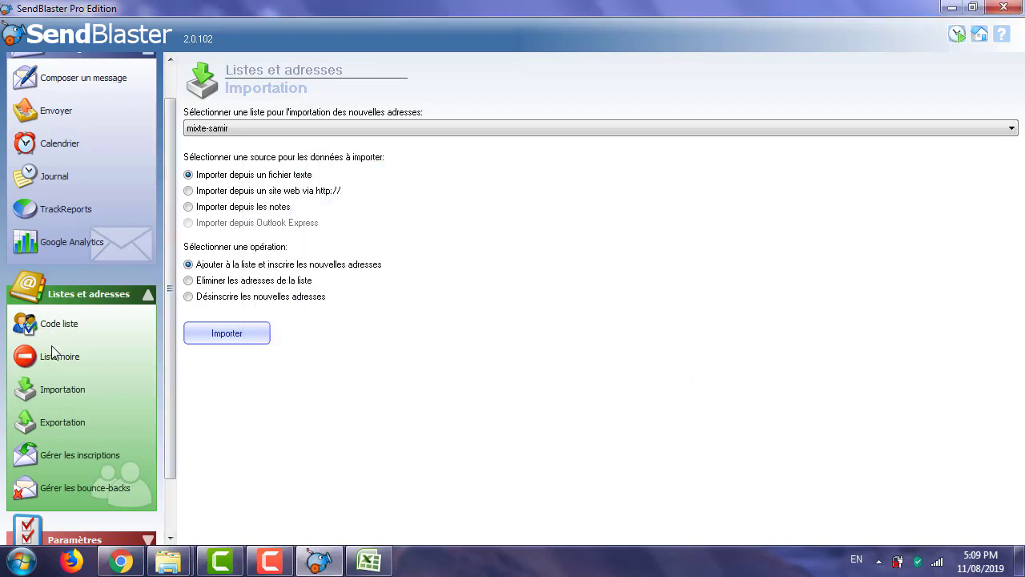
Scroll through the imported addresses in the mixte-samir list, then begin a new message
{"action": "left_click", "coordinate": [65, 295]}
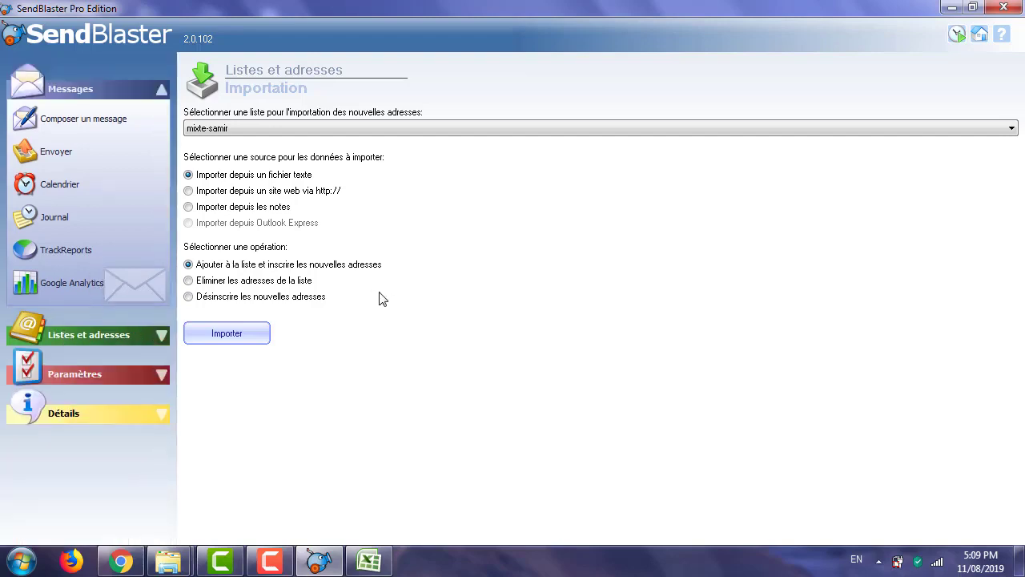
{"action": "left_click", "coordinate": [109, 339]}
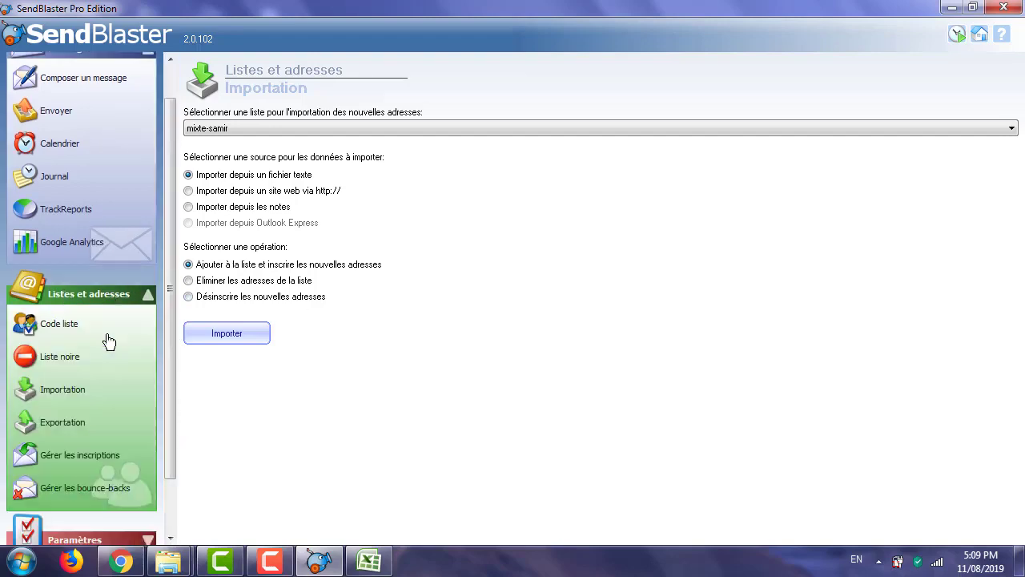
{"action": "left_click", "coordinate": [60, 325]}
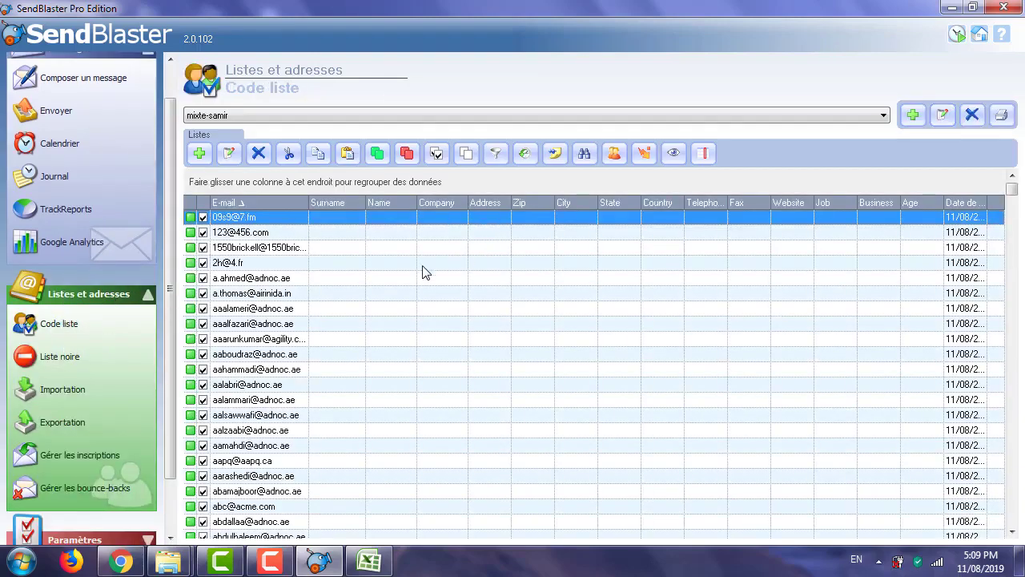
{"action": "scroll", "coordinate": [297, 257], "scroll_direction": "down", "scroll_amount": 6}
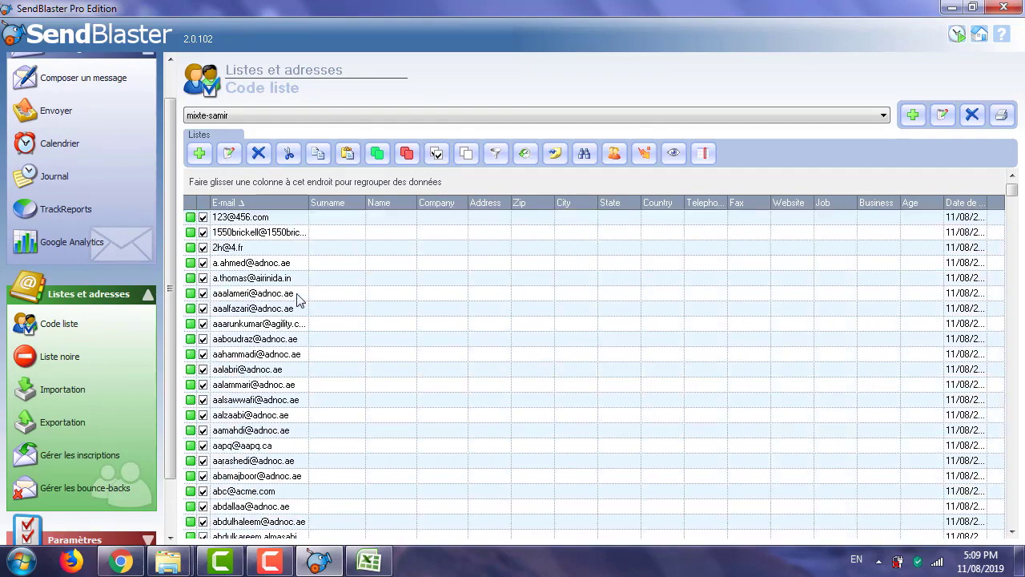
{"action": "scroll", "coordinate": [298, 306], "scroll_direction": "down", "scroll_amount": 3}
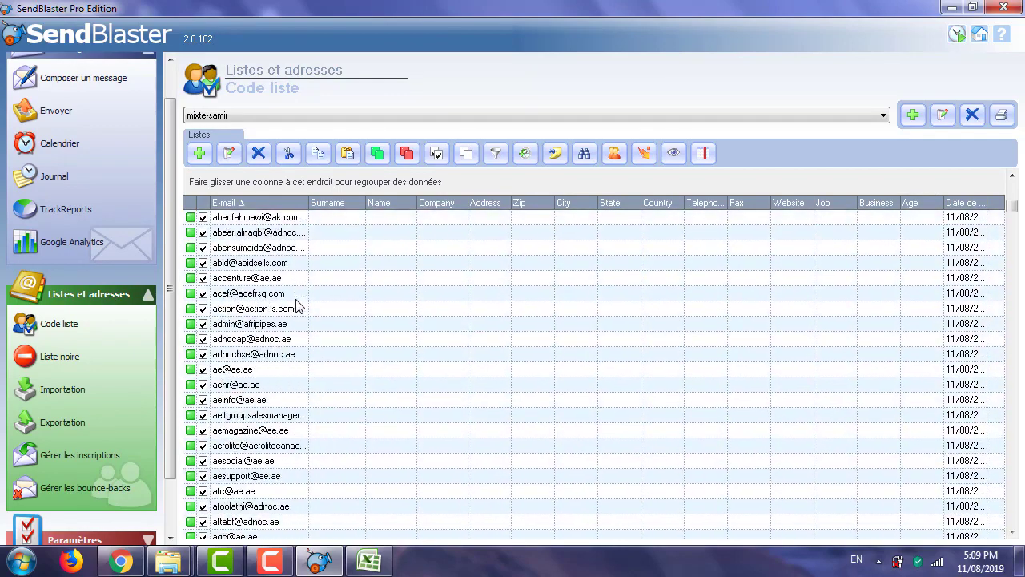
{"action": "scroll", "coordinate": [439, 330], "scroll_direction": "up", "scroll_amount": 2}
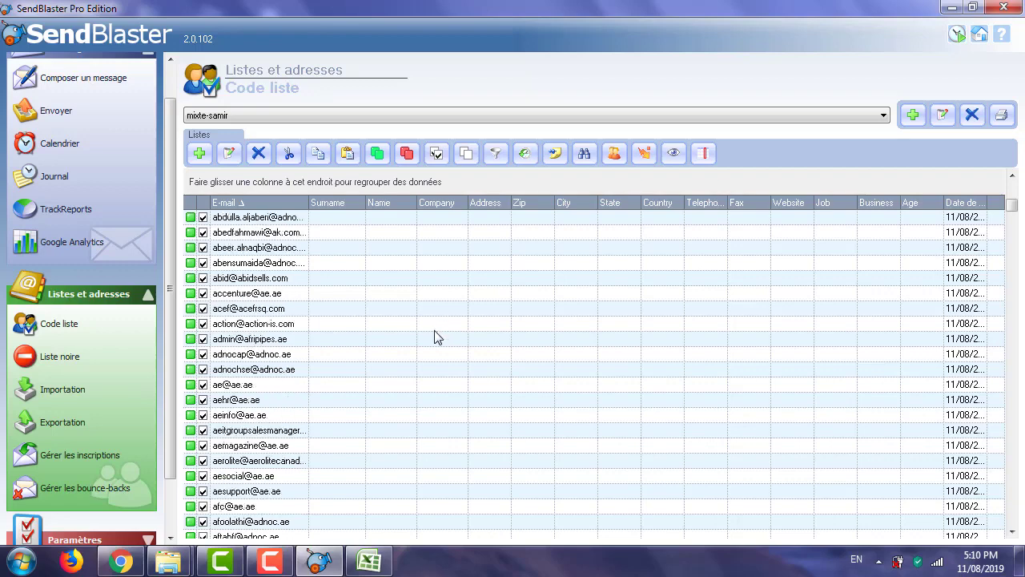
{"action": "left_click", "coordinate": [62, 78]}
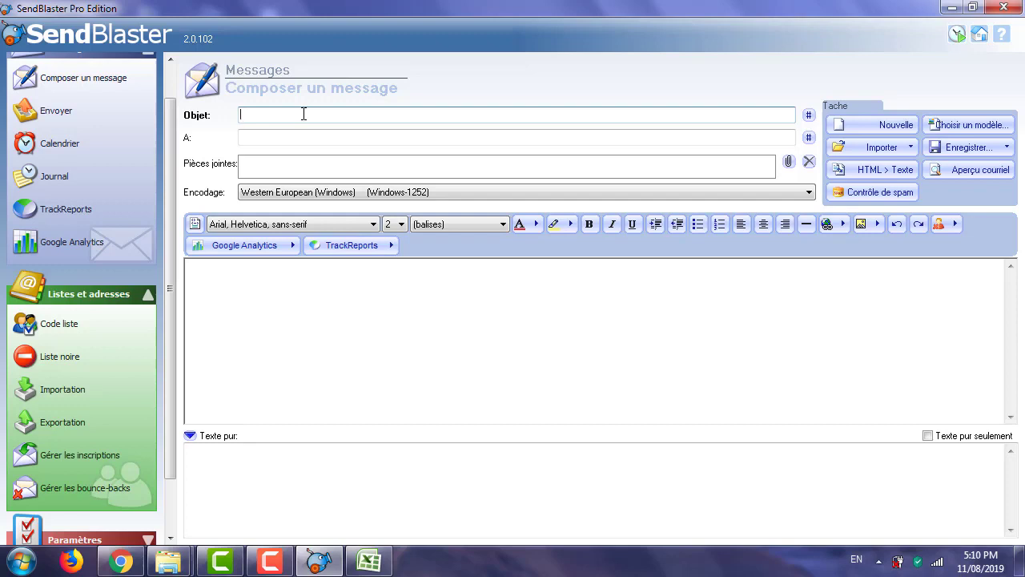
Check the pasted subject 'Get 1000 $ for free - Walmart will pay it for you'
{"action": "mouse_move", "coordinate": [330, 561]}
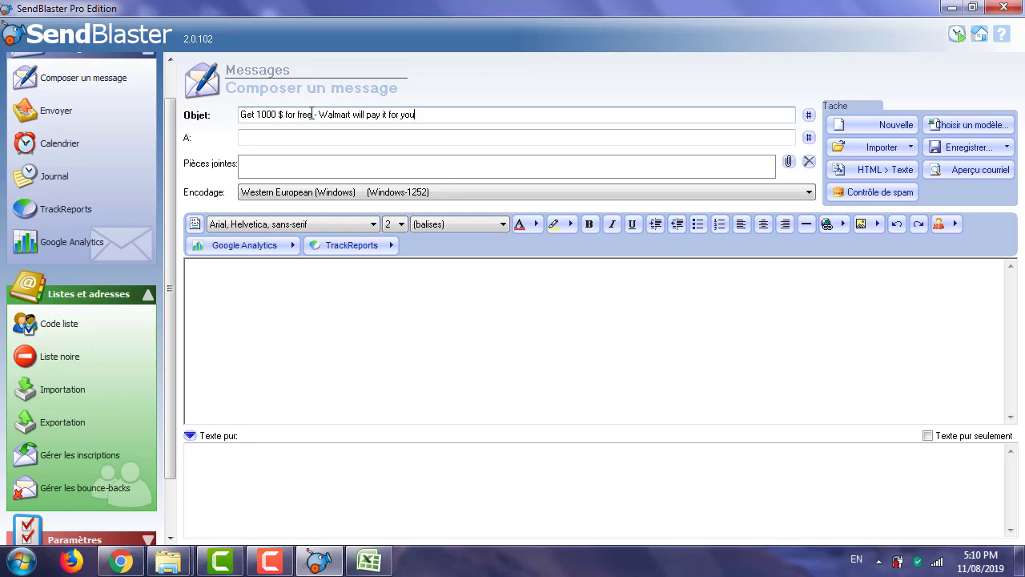
{"action": "left_click_drag", "start_coordinate": [320, 118], "coordinate": [351, 118]}
{"action": "left_click", "coordinate": [433, 115]}
{"action": "left_click", "coordinate": [359, 138]}
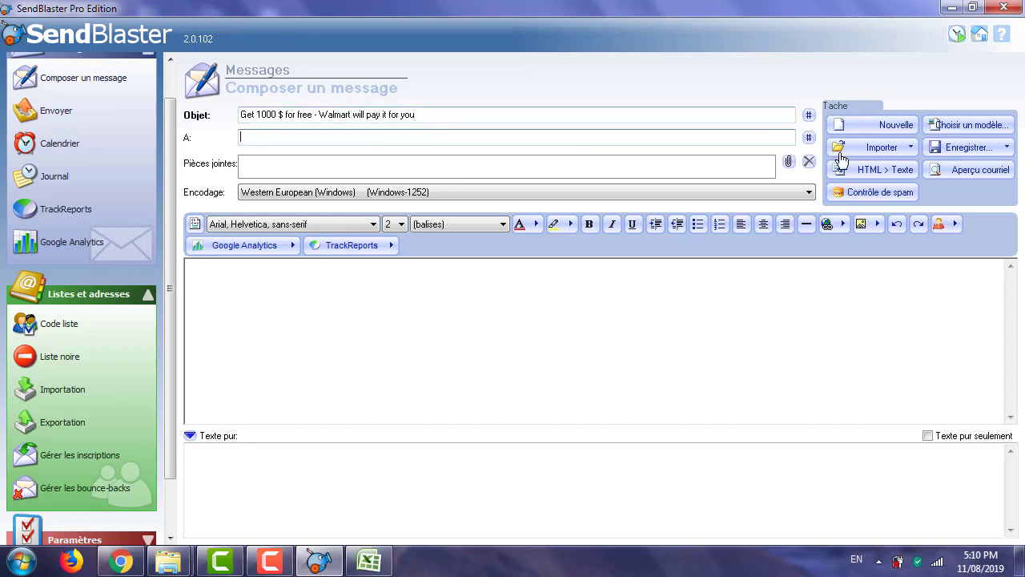
Review the recipient merge tags, focus the plain-text body, and minimize SendBlaster
{"action": "left_click", "coordinate": [810, 139]}
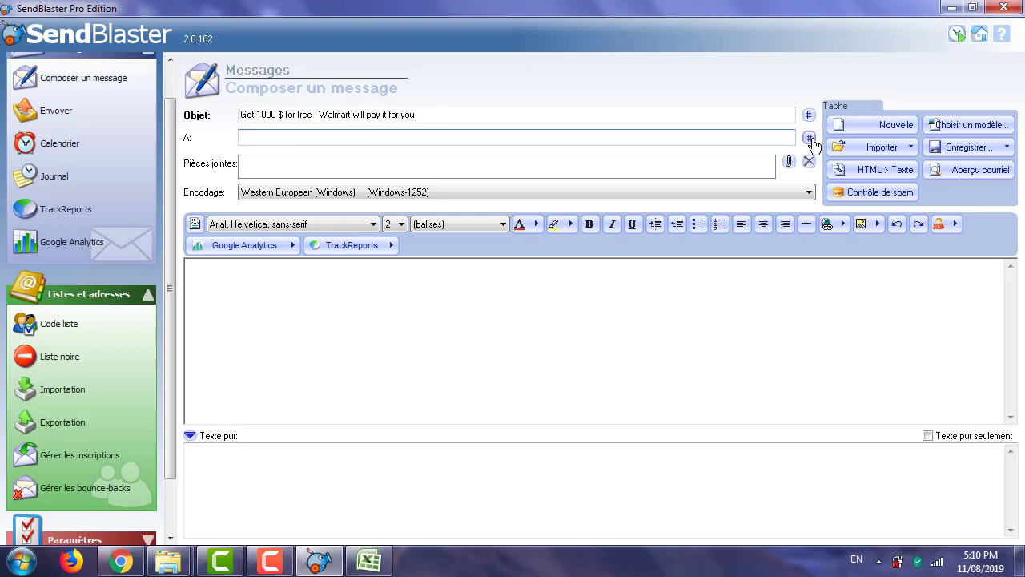
{"action": "left_click", "coordinate": [505, 137]}
{"action": "left_click", "coordinate": [266, 175]}
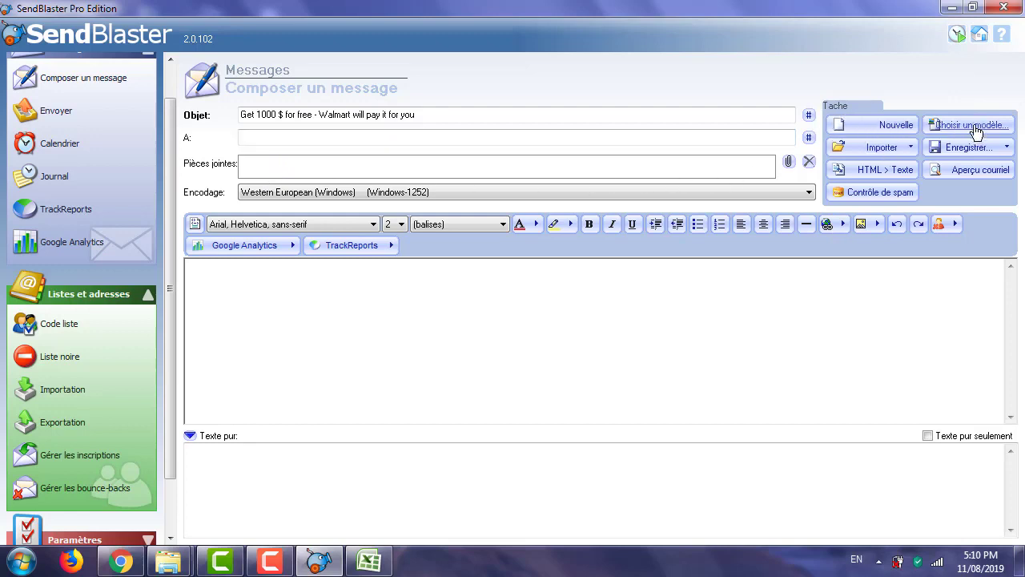
{"action": "left_click", "coordinate": [294, 516]}
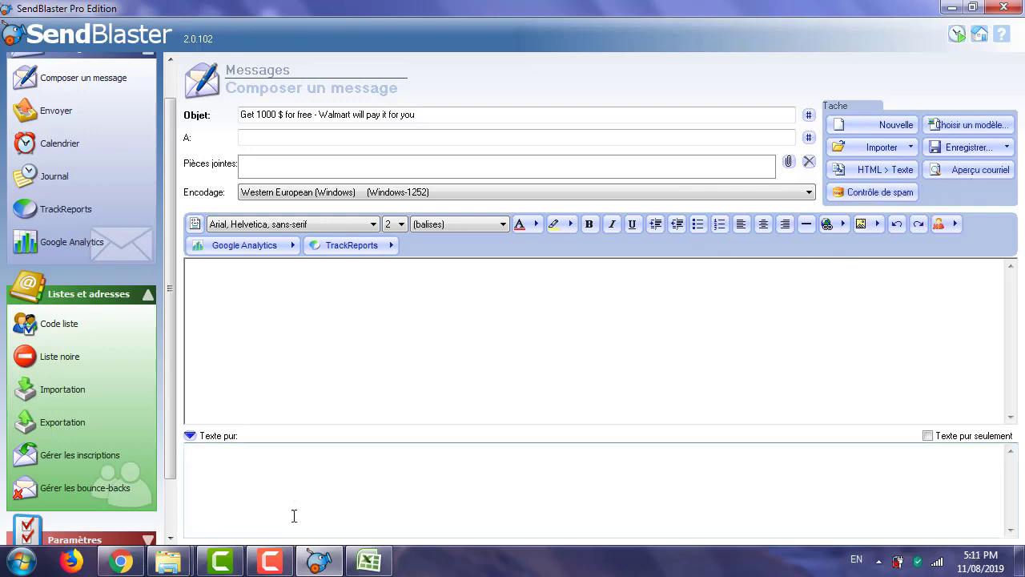
{"action": "left_click", "coordinate": [952, 8]}
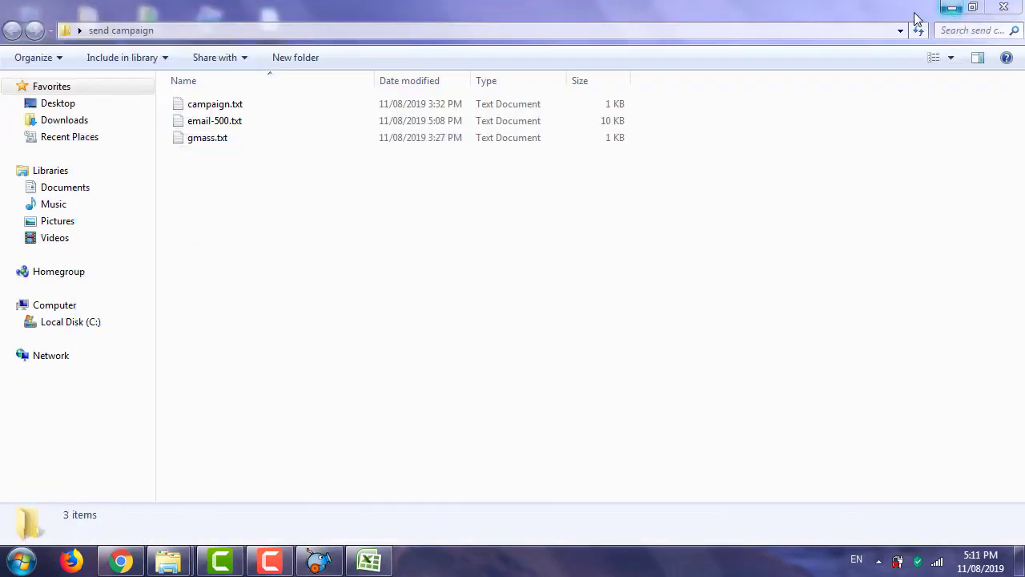
Open and close campaign.txt, then bring Chrome's Google Account page forward
{"action": "double_click", "coordinate": [213, 104]}
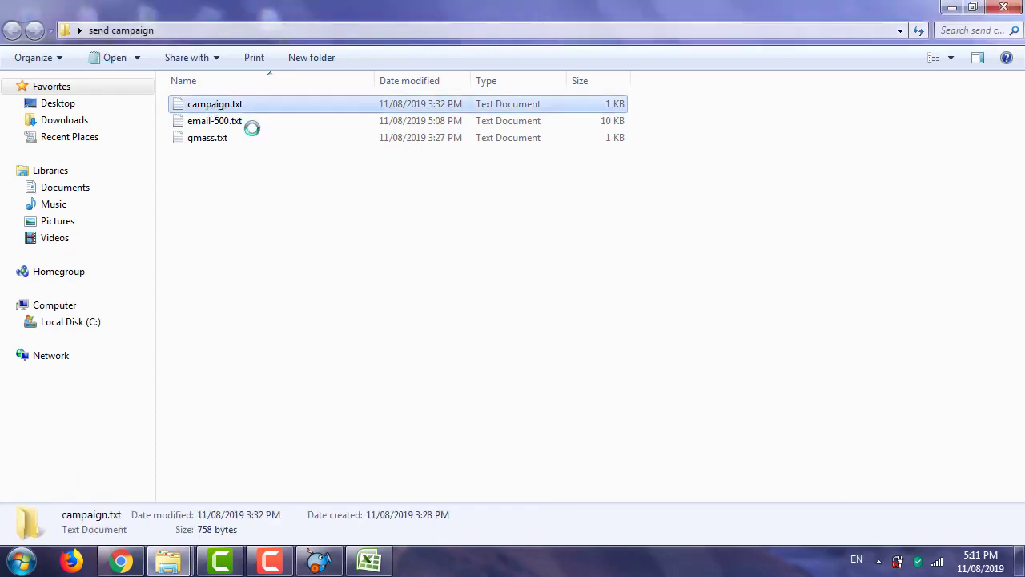
{"action": "key", "text": "ctrl+a"}
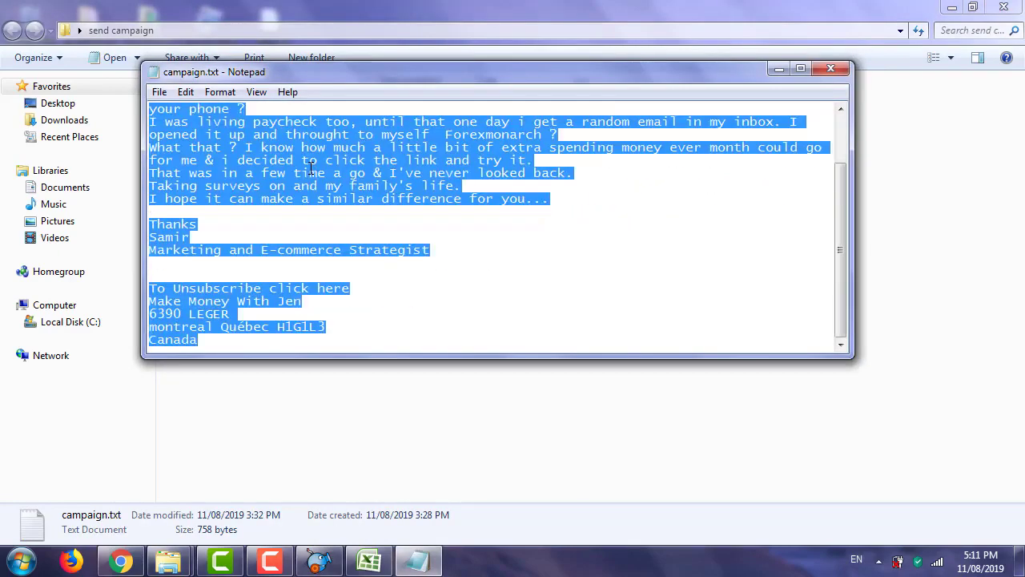
{"action": "left_click", "coordinate": [464, 241]}
{"action": "left_click", "coordinate": [833, 70]}
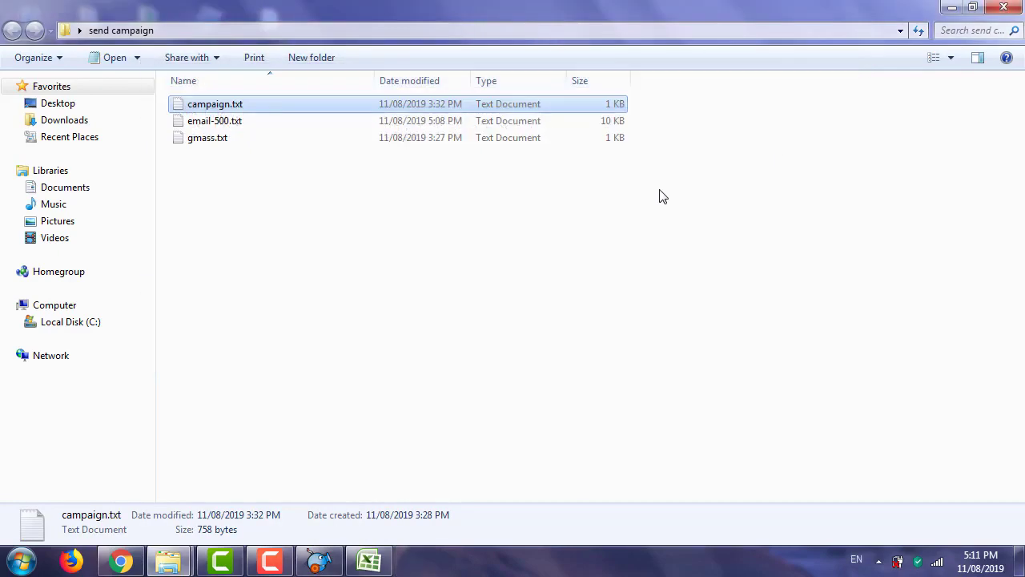
{"action": "left_click", "coordinate": [121, 561]}
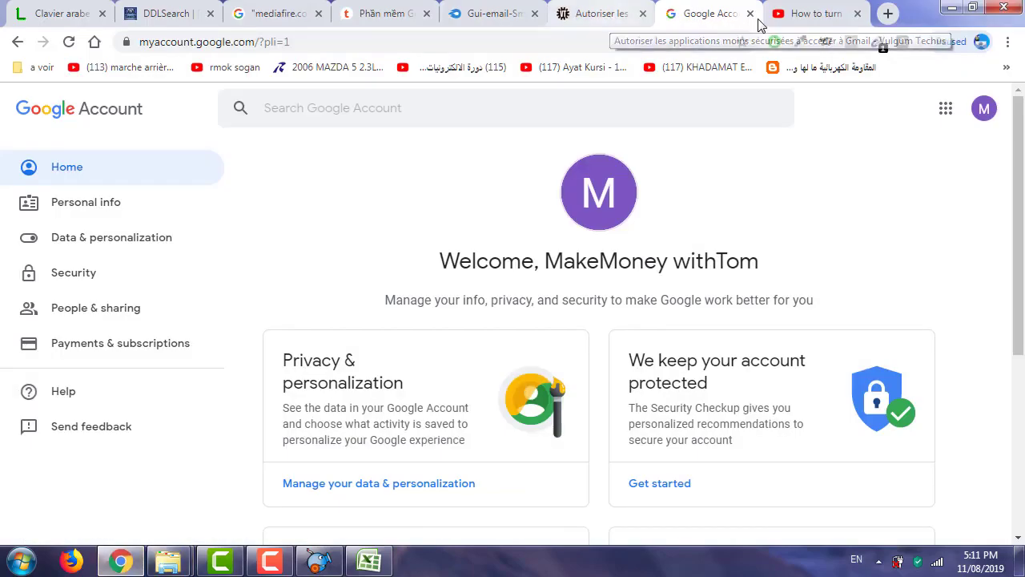
Load Gmail from the Google apps grid in the less-secure-apps article tab
{"action": "left_click", "coordinate": [805, 14]}
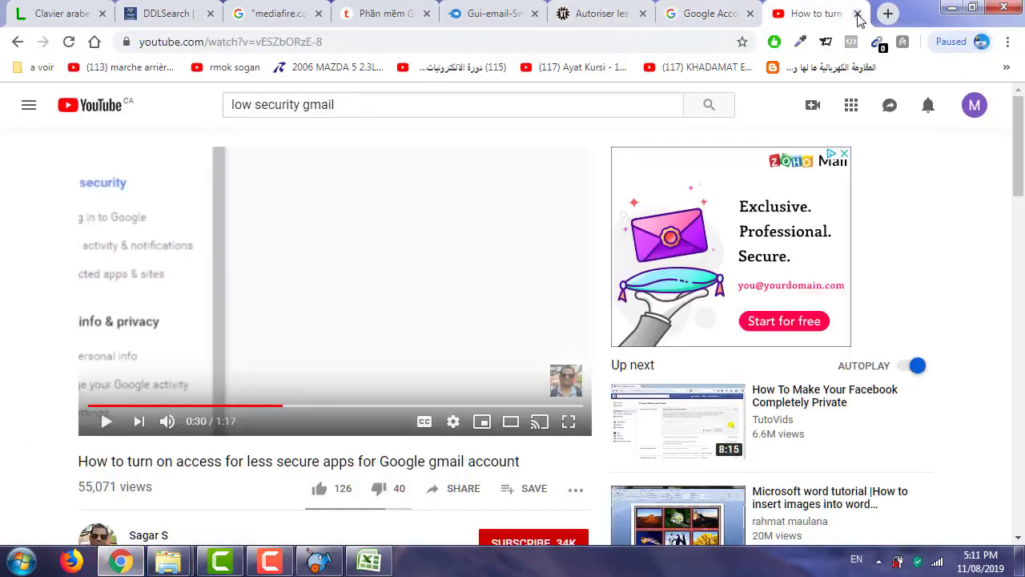
{"action": "left_click", "coordinate": [701, 14]}
{"action": "left_click", "coordinate": [595, 14]}
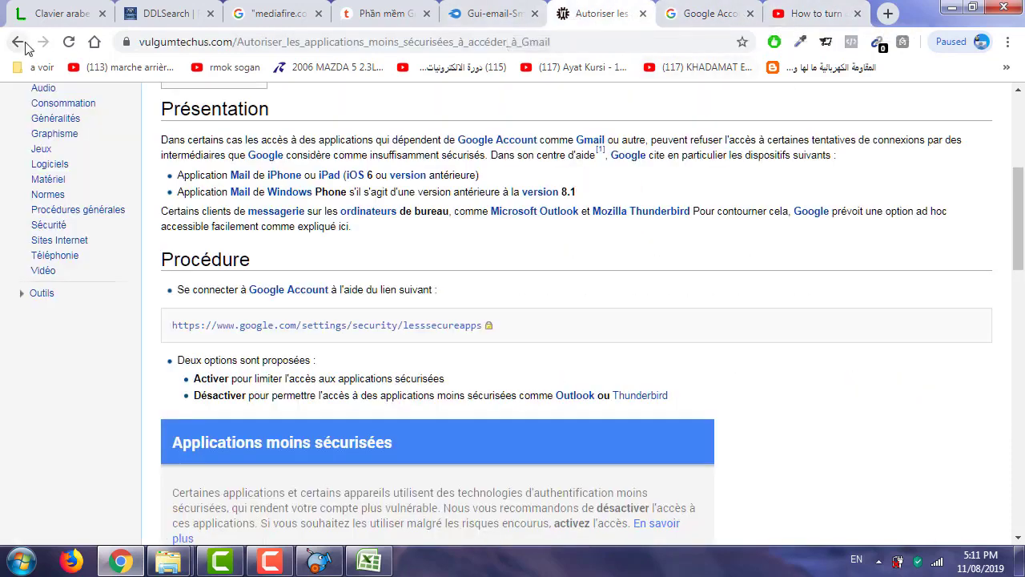
{"action": "left_click", "coordinate": [94, 41]}
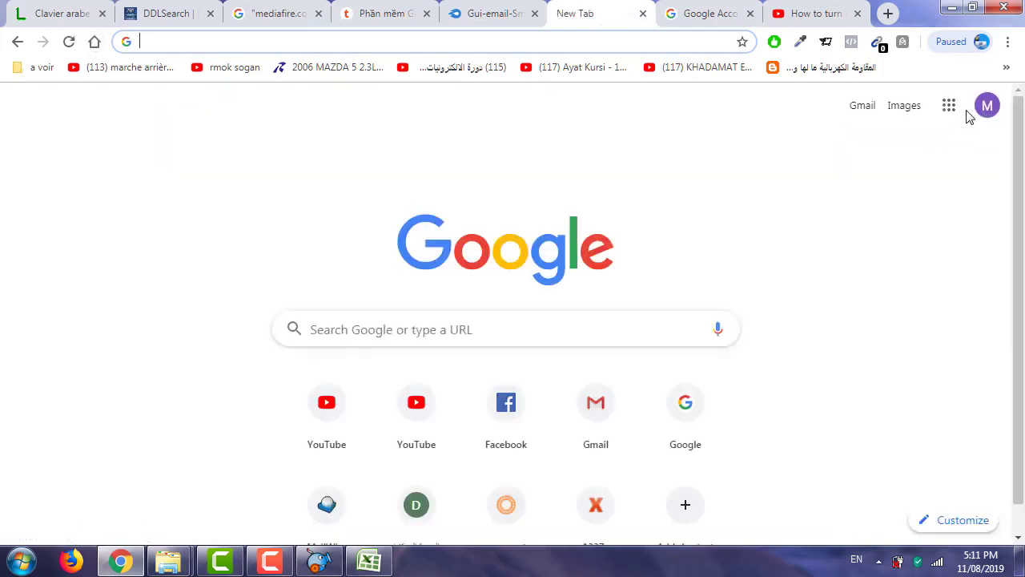
{"action": "left_click", "coordinate": [985, 111]}
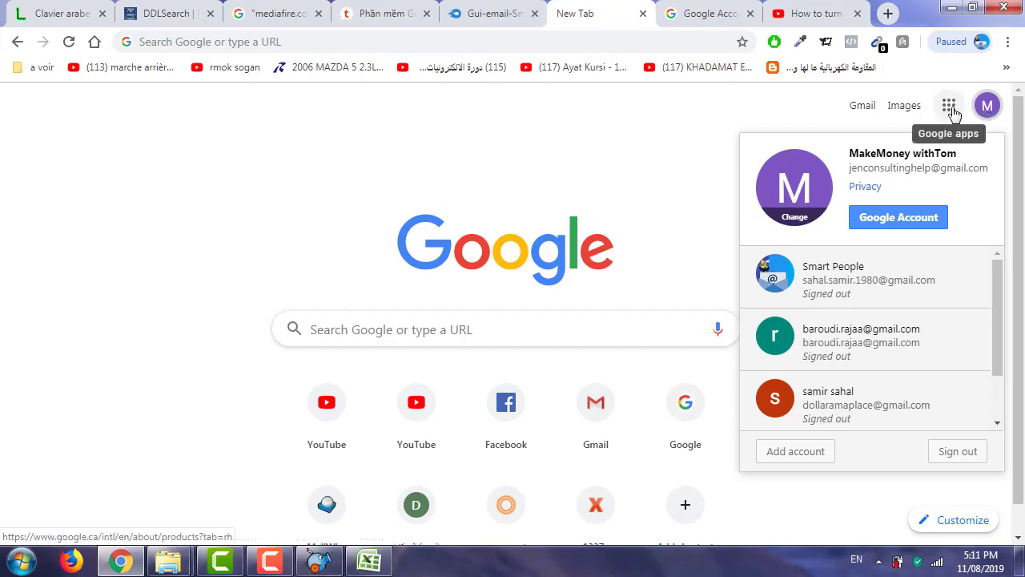
{"action": "left_click", "coordinate": [950, 109]}
{"action": "left_click", "coordinate": [803, 359]}
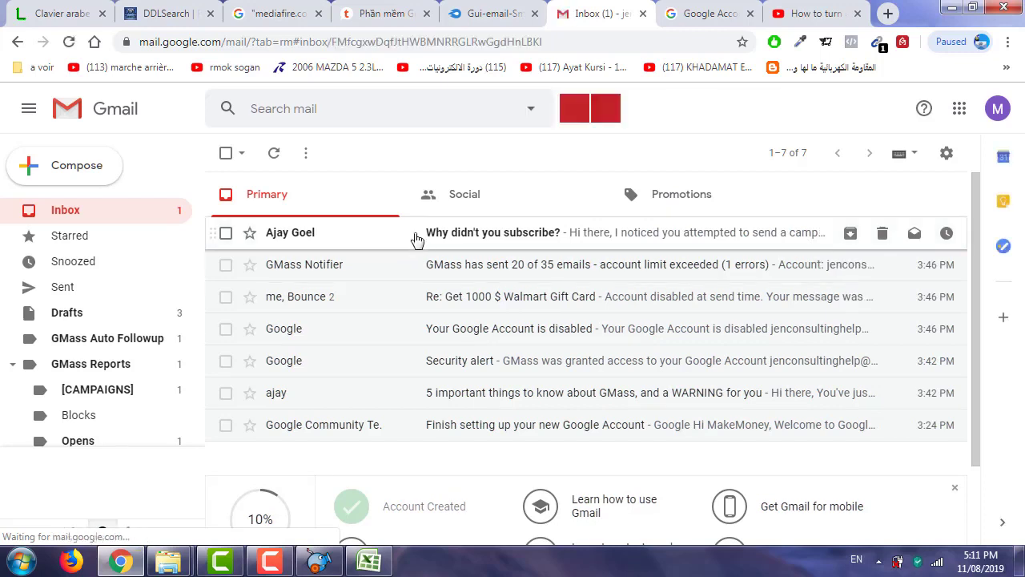
Open the Re: Get 1000 $ Walmart Gift Card conversation and expand its earlier message
{"action": "left_click", "coordinate": [417, 237]}
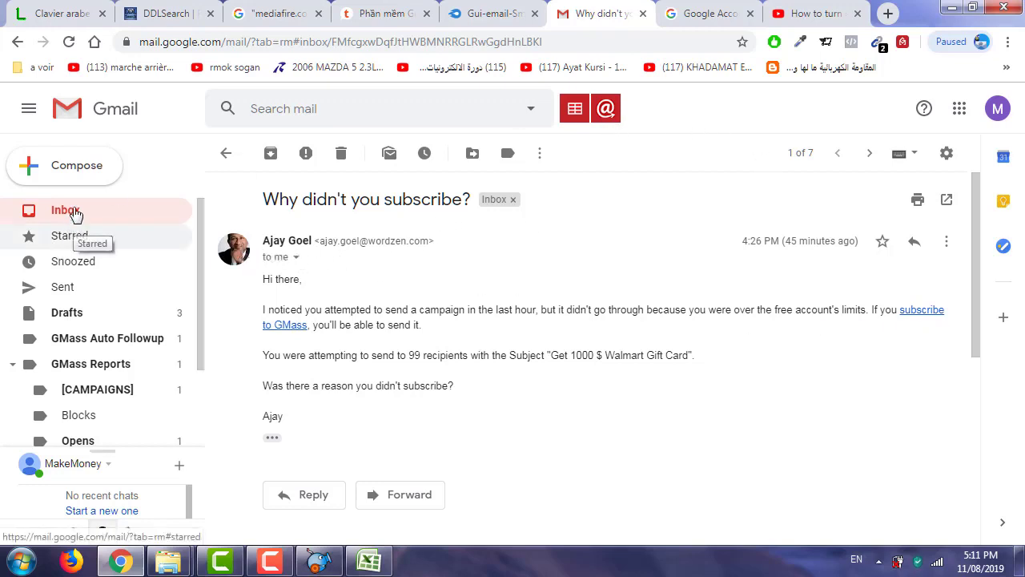
{"action": "key", "text": "alt+Left"}
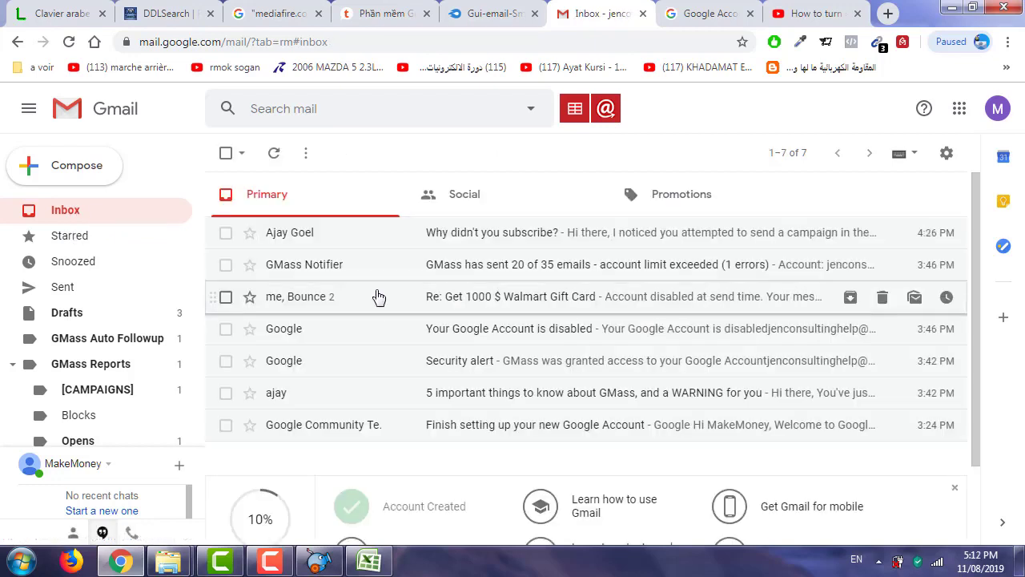
{"action": "left_click", "coordinate": [450, 310]}
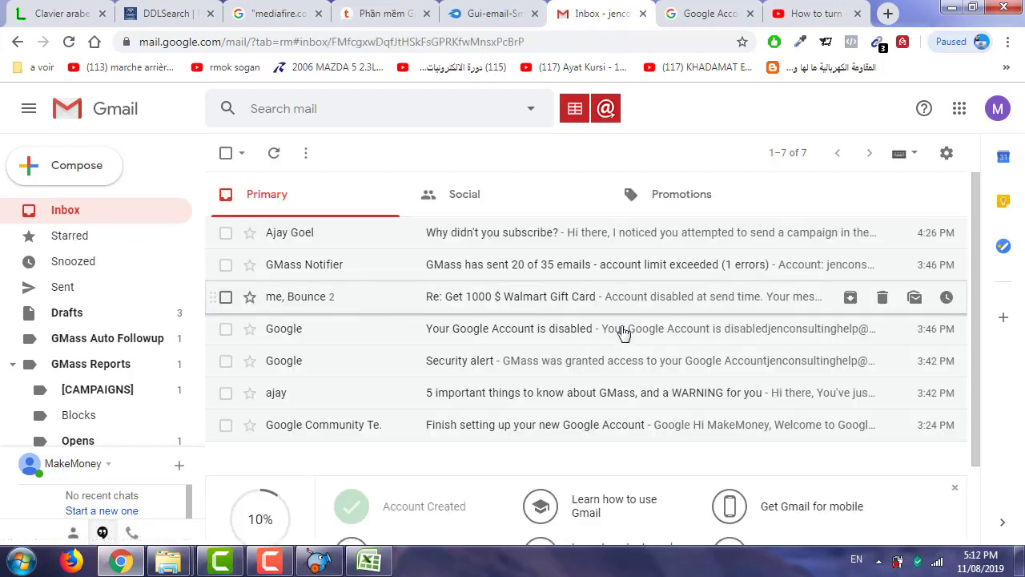
{"action": "scroll", "coordinate": [620, 331], "scroll_direction": "down", "scroll_amount": 2}
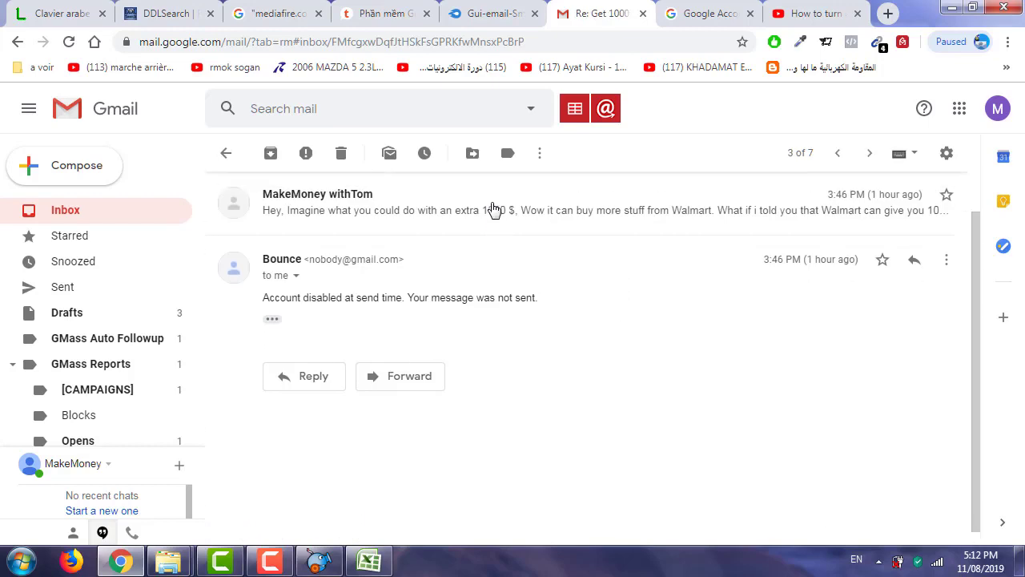
{"action": "scroll", "coordinate": [490, 216], "scroll_direction": "up", "scroll_amount": 2}
{"action": "left_click", "coordinate": [548, 261]}
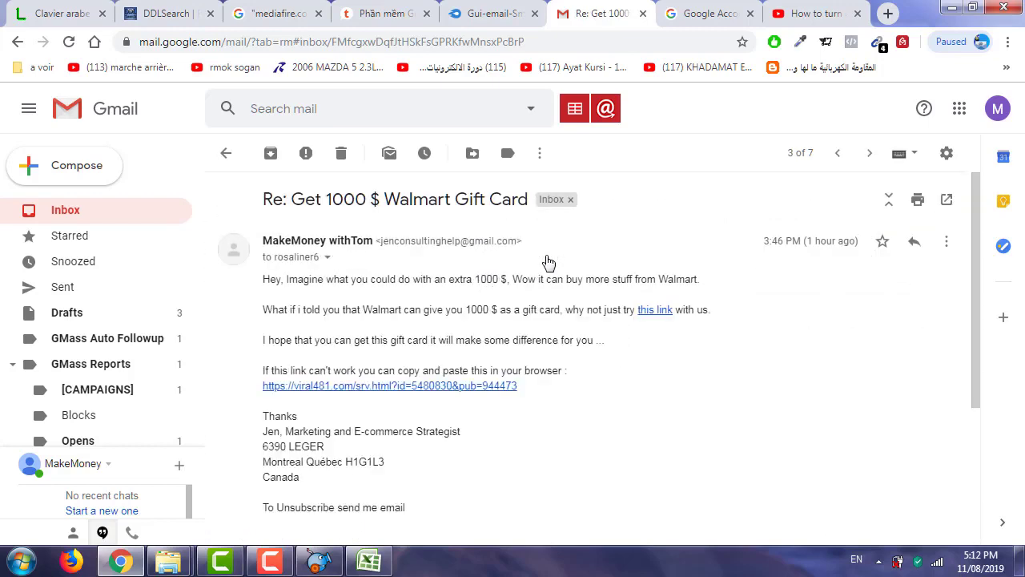
Select the message body from greeting to unsubscribe line, then return to SendBlaster
{"action": "left_click_drag", "start_coordinate": [266, 286], "coordinate": [359, 370]}
{"action": "left_click_drag", "start_coordinate": [427, 478], "coordinate": [415, 509]}
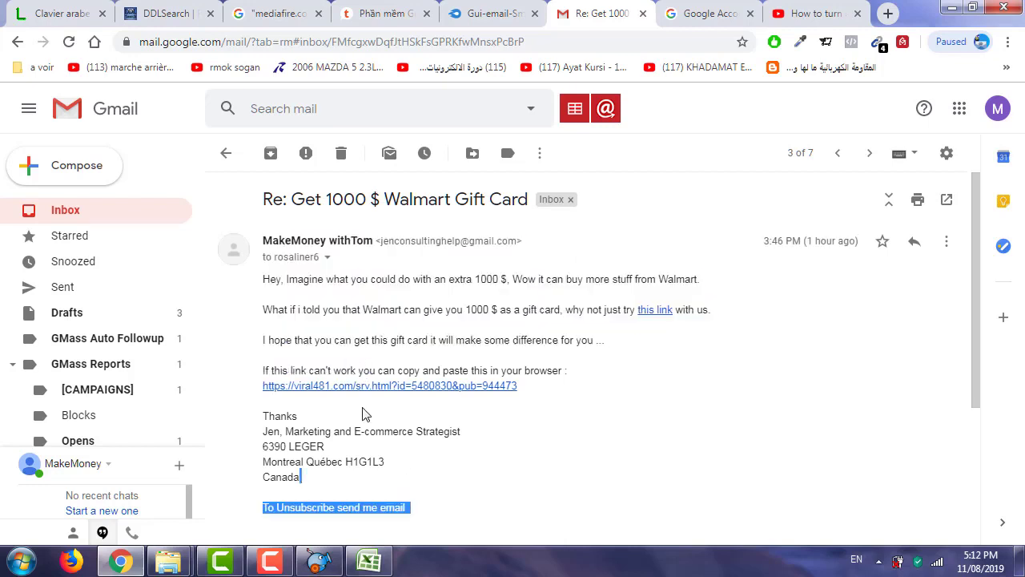
{"action": "left_click_drag", "start_coordinate": [363, 414], "coordinate": [271, 281]}
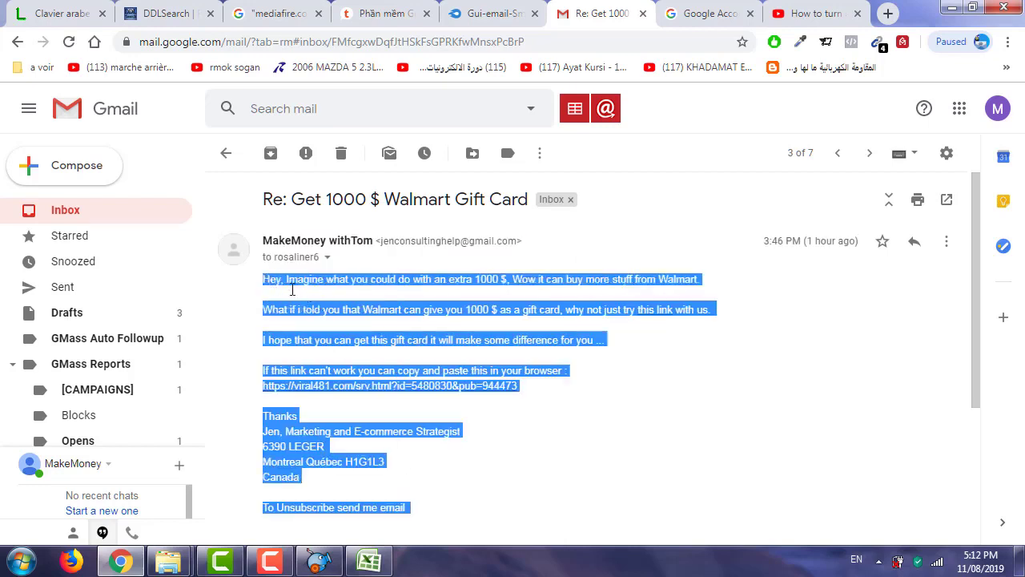
{"action": "left_click", "coordinate": [319, 561]}
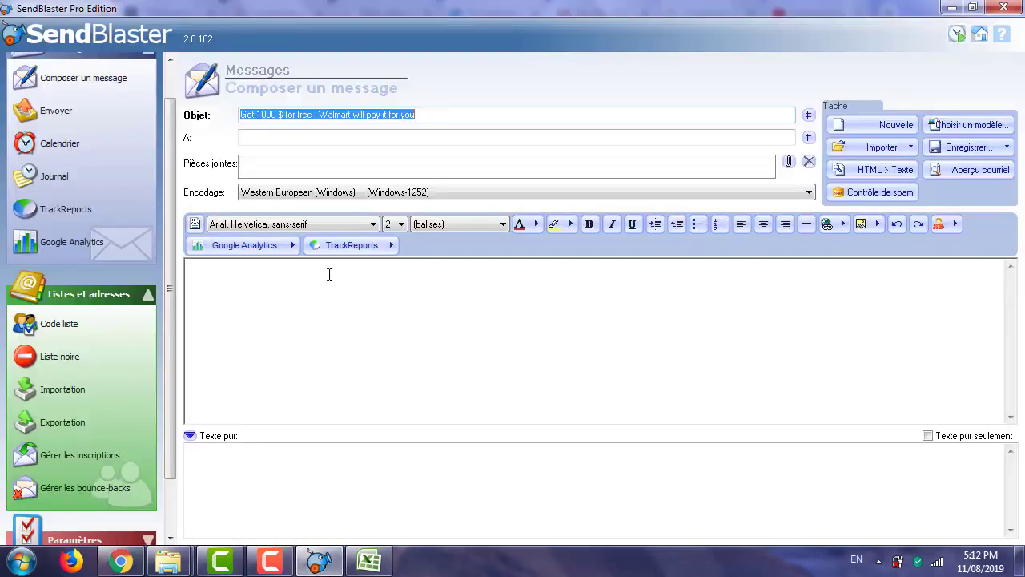
Paste the Walmart gift card text into the empty body and toggle the Texte pur pane
{"action": "left_click", "coordinate": [300, 302]}
{"action": "key", "text": "ctrl+v"}
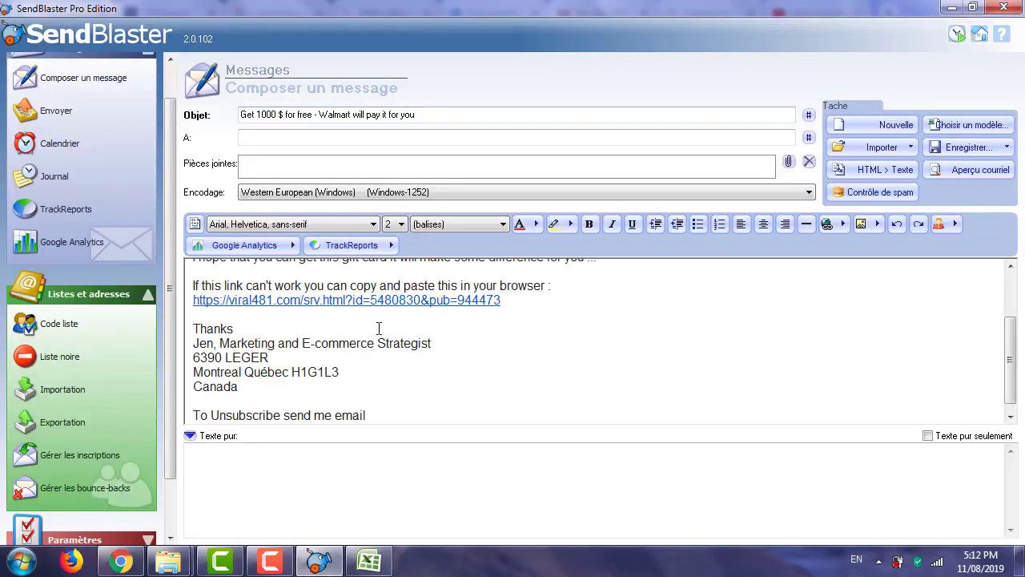
{"action": "scroll", "coordinate": [379, 328], "scroll_direction": "up", "scroll_amount": 3}
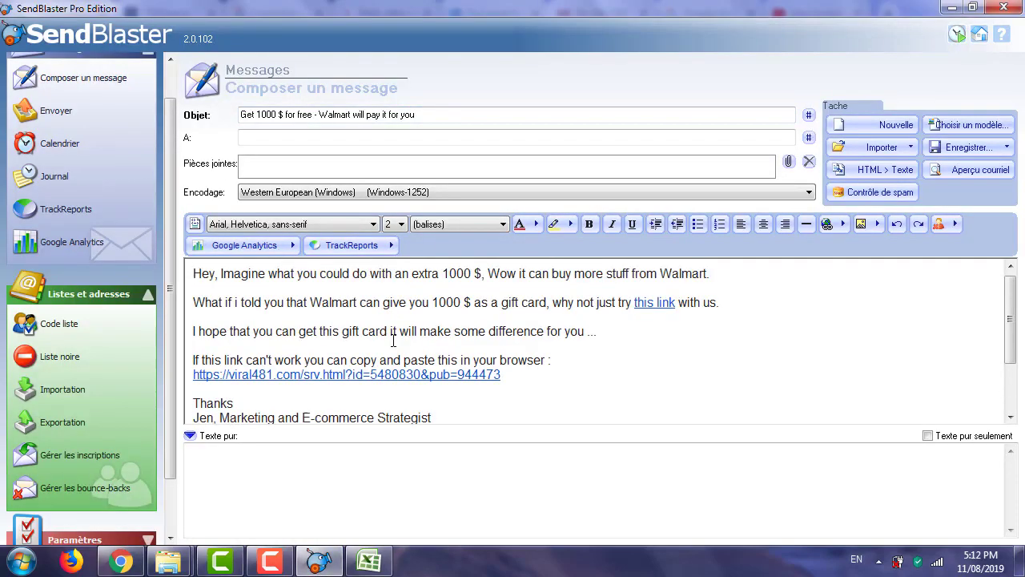
{"action": "scroll", "coordinate": [393, 341], "scroll_direction": "up", "scroll_amount": 1}
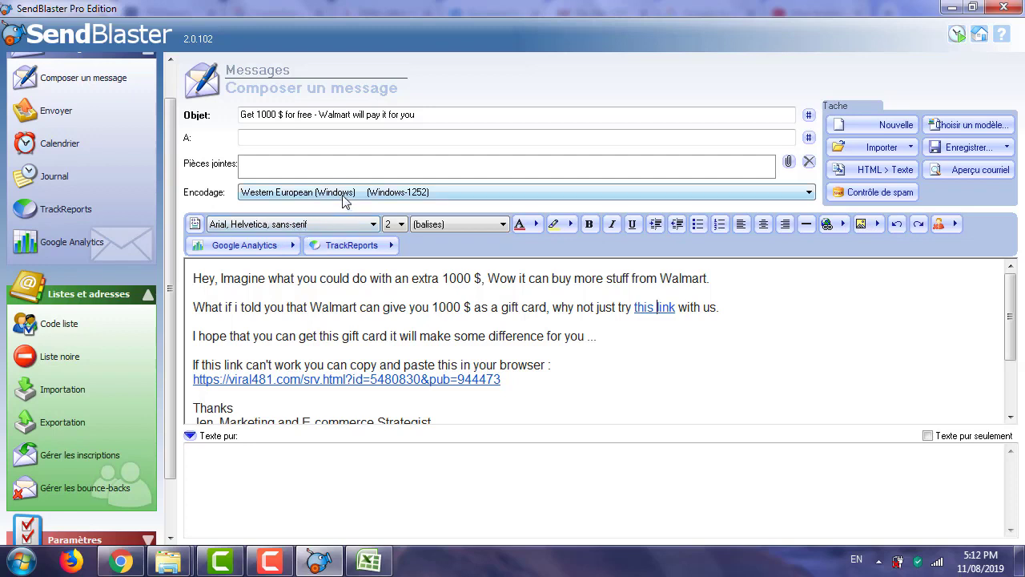
{"action": "scroll", "coordinate": [374, 331], "scroll_direction": "down", "scroll_amount": 1}
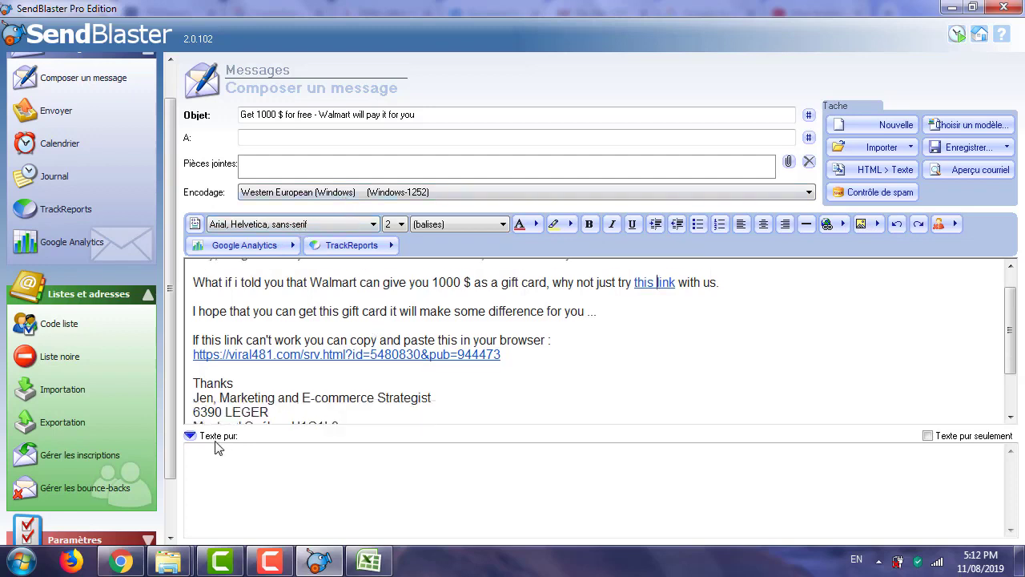
{"action": "left_click", "coordinate": [191, 437]}
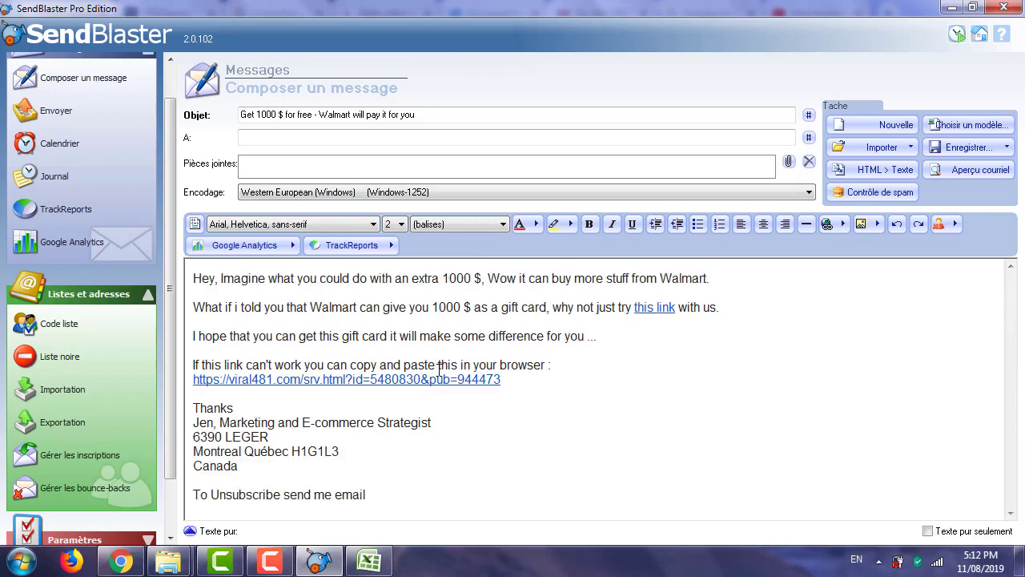
{"action": "left_click", "coordinate": [191, 531]}
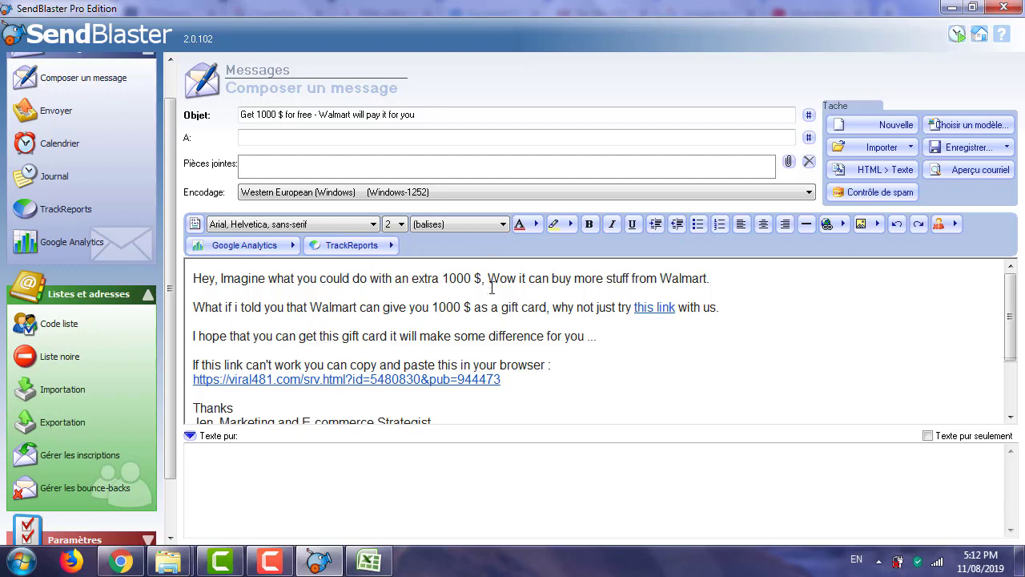
{"action": "left_click", "coordinate": [929, 436]}
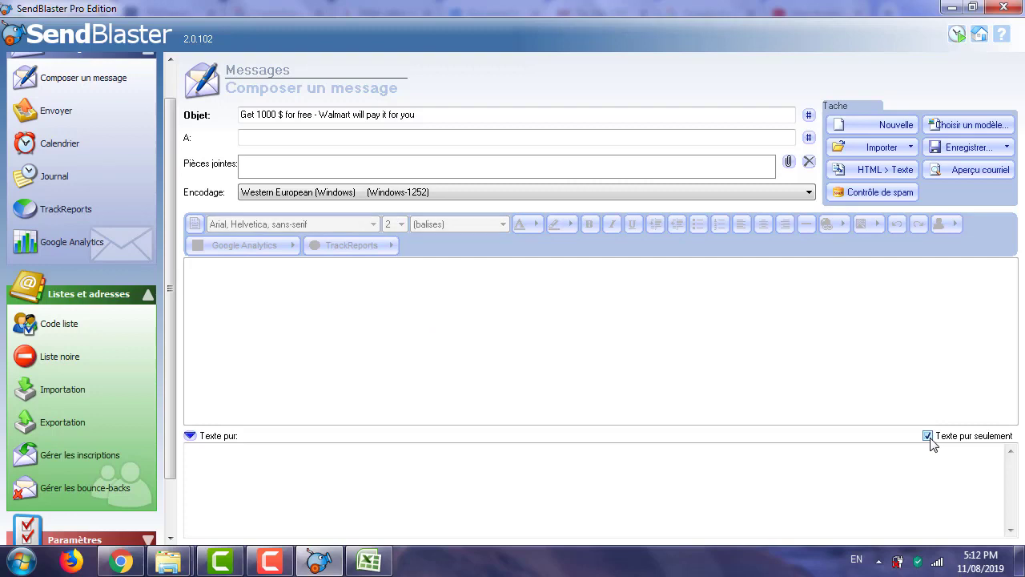
{"action": "left_click", "coordinate": [929, 436]}
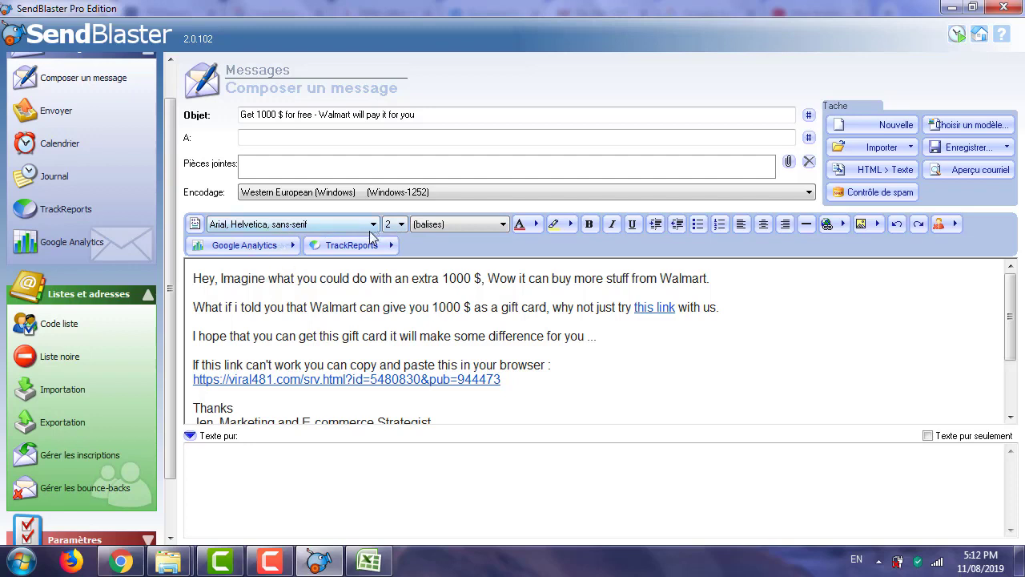
{"action": "scroll", "coordinate": [343, 328], "scroll_direction": "down", "scroll_amount": 3}
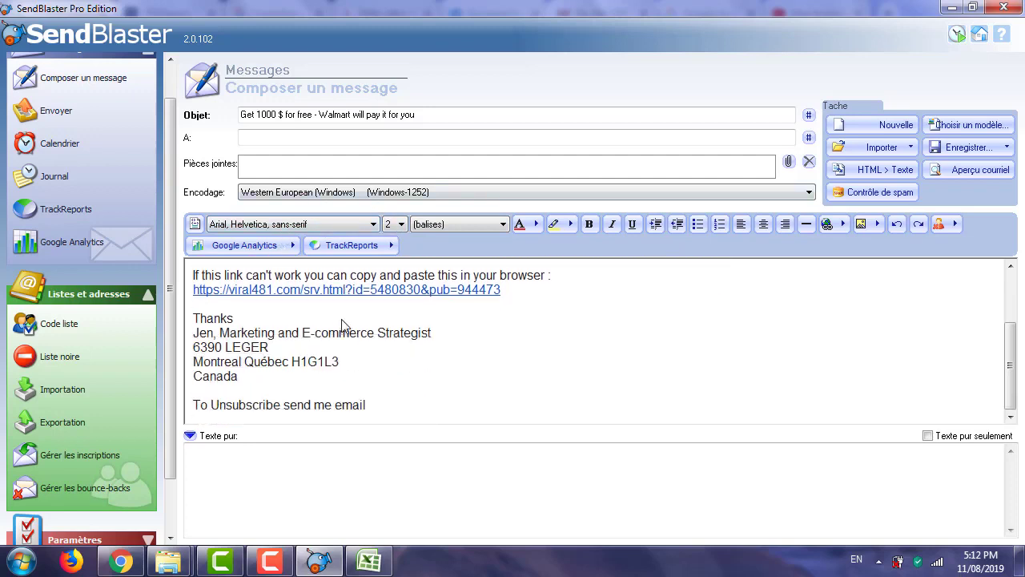
{"action": "left_click", "coordinate": [278, 138]}
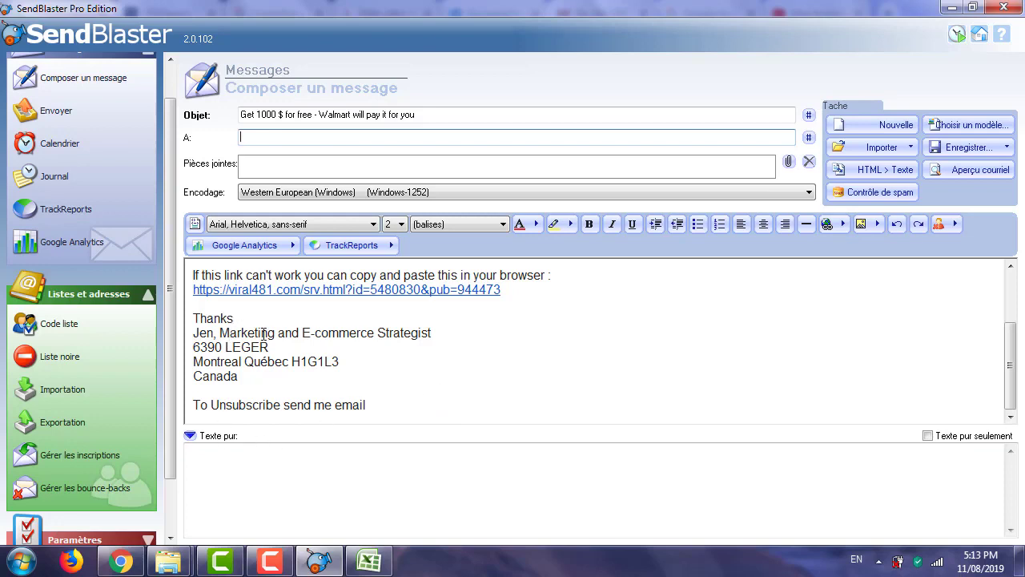
{"action": "scroll", "coordinate": [393, 340], "scroll_direction": "up", "scroll_amount": 3}
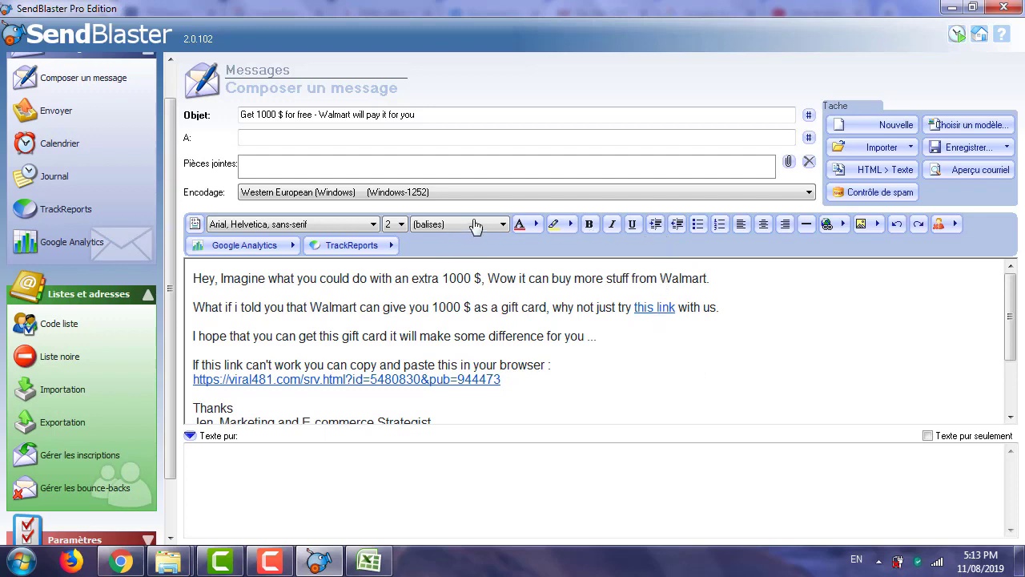
Preview the message's tracking link in Internet Explorer, accepting it as the default browser
{"action": "left_click", "coordinate": [829, 225]}
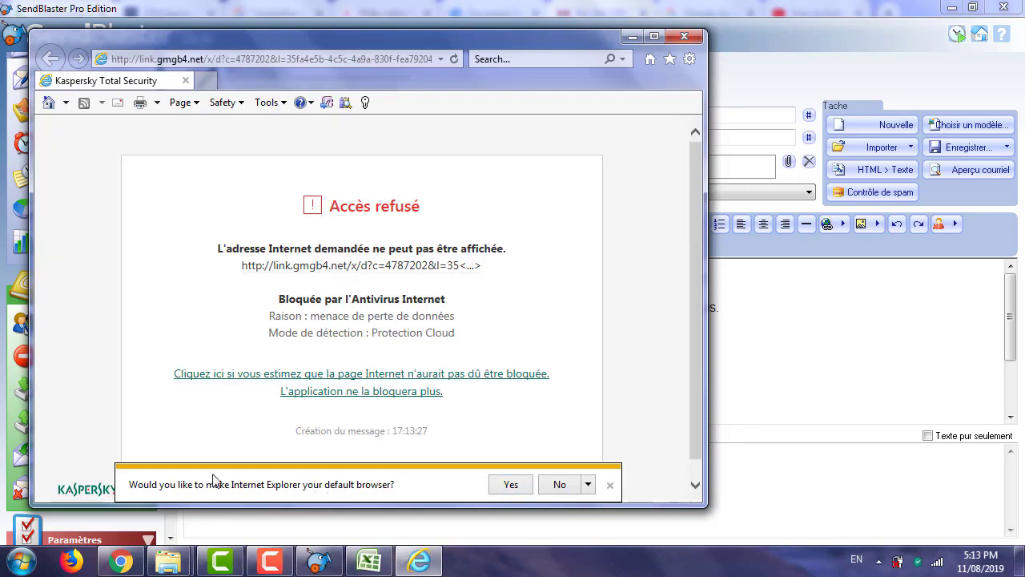
{"action": "left_click", "coordinate": [512, 484]}
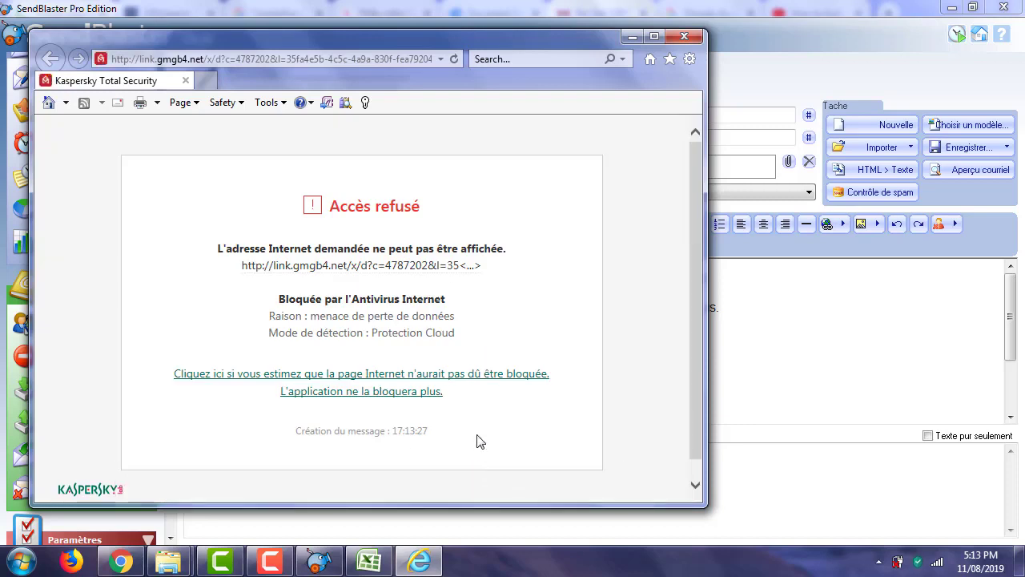
Unblock the tracking link and the viral481.com redirect on Kaspersky's Accès refusé pages
{"action": "left_click", "coordinate": [451, 383]}
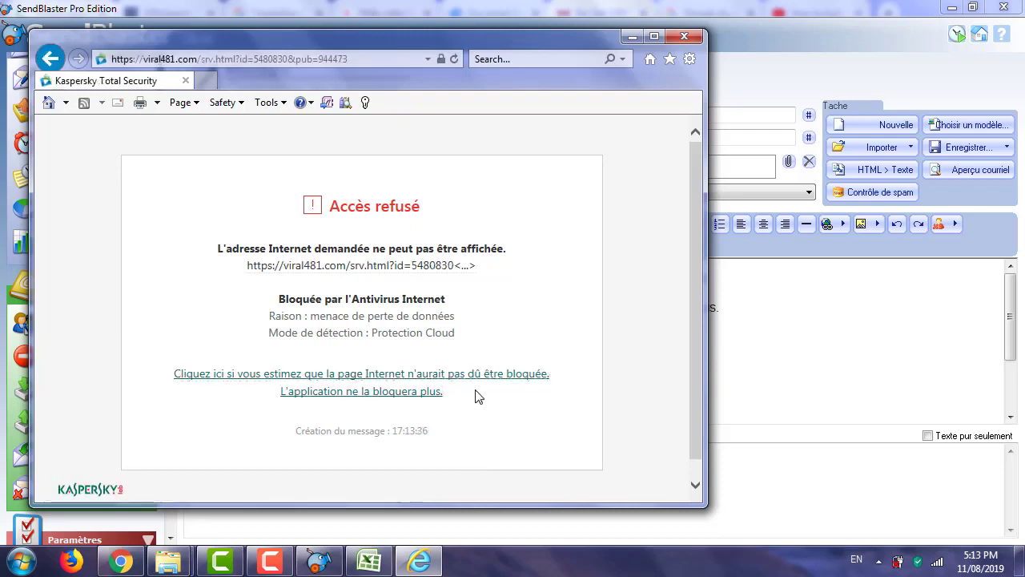
{"action": "left_click", "coordinate": [527, 377]}
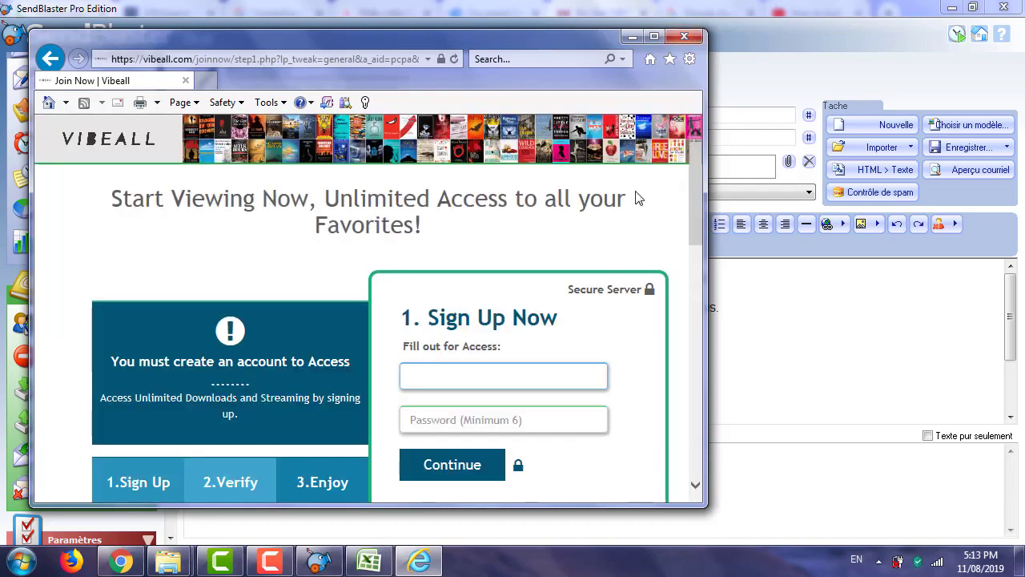
Scroll through the Vibeall Join Now page, then close Internet Explorer
{"action": "scroll", "coordinate": [637, 198], "scroll_direction": "down", "scroll_amount": 8}
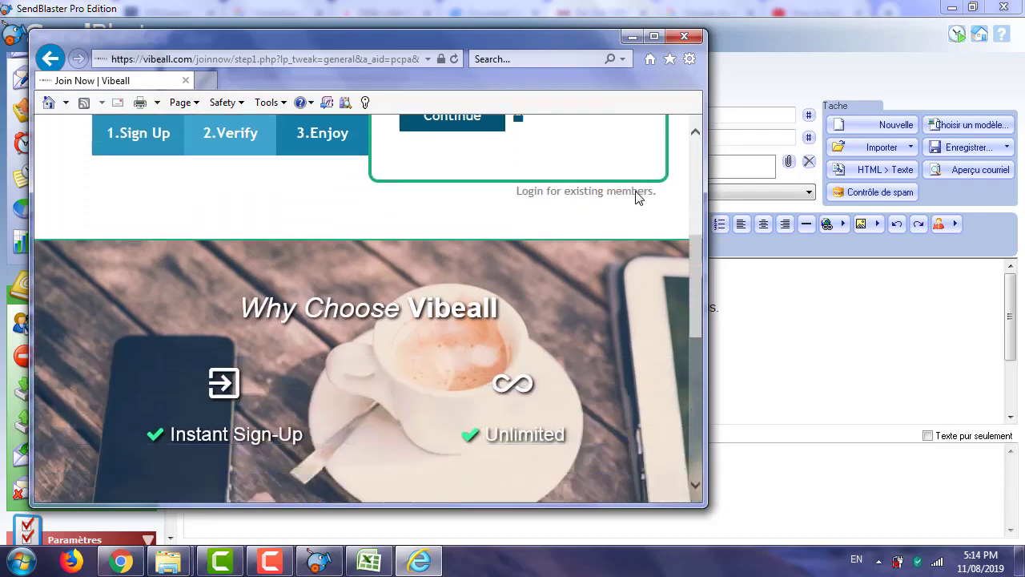
{"action": "scroll", "coordinate": [637, 193], "scroll_direction": "down", "scroll_amount": 3}
{"action": "scroll", "coordinate": [637, 193], "scroll_direction": "up", "scroll_amount": 5}
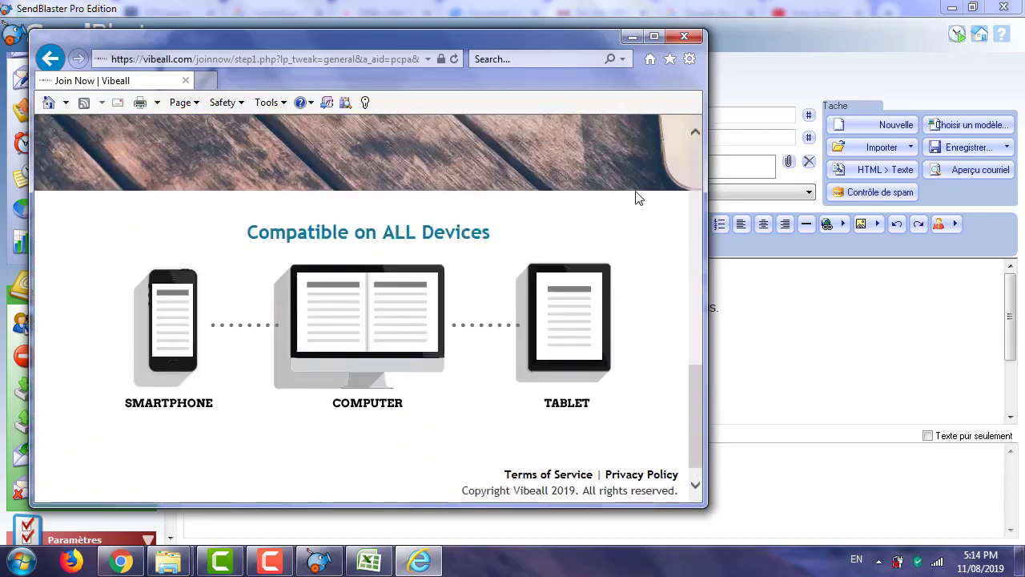
{"action": "scroll", "coordinate": [636, 197], "scroll_direction": "up", "scroll_amount": 5}
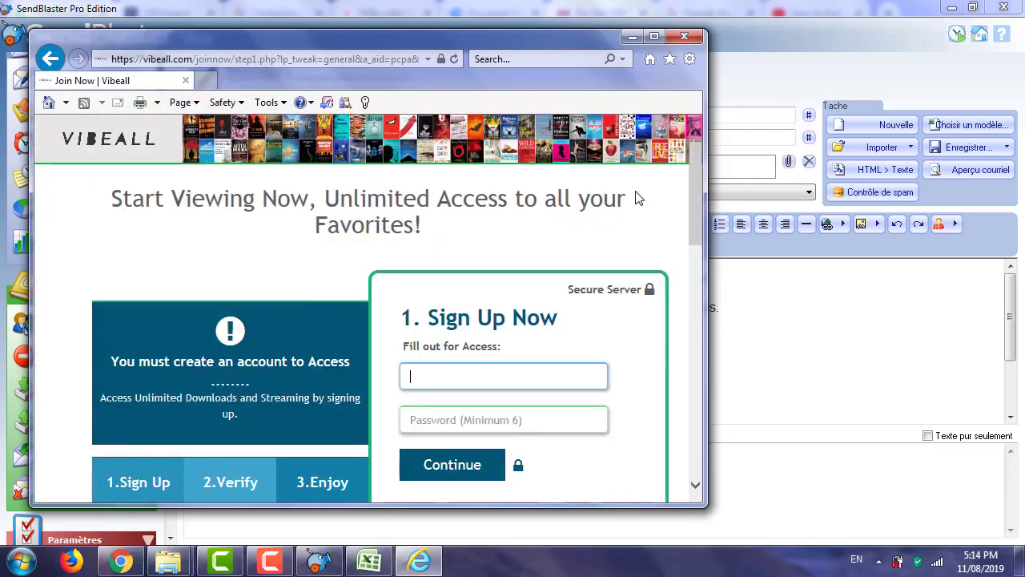
{"action": "left_click", "coordinate": [684, 36]}
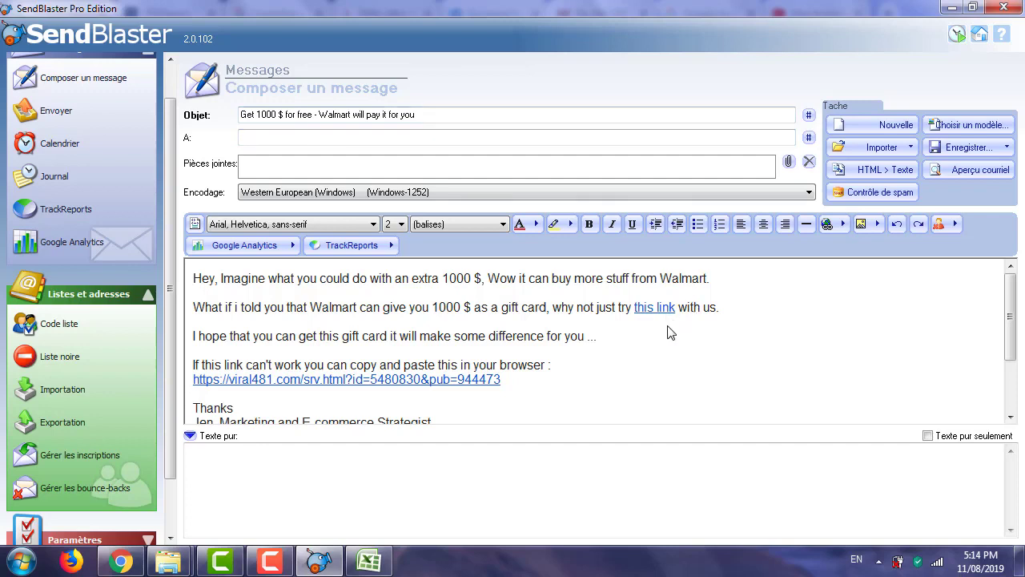
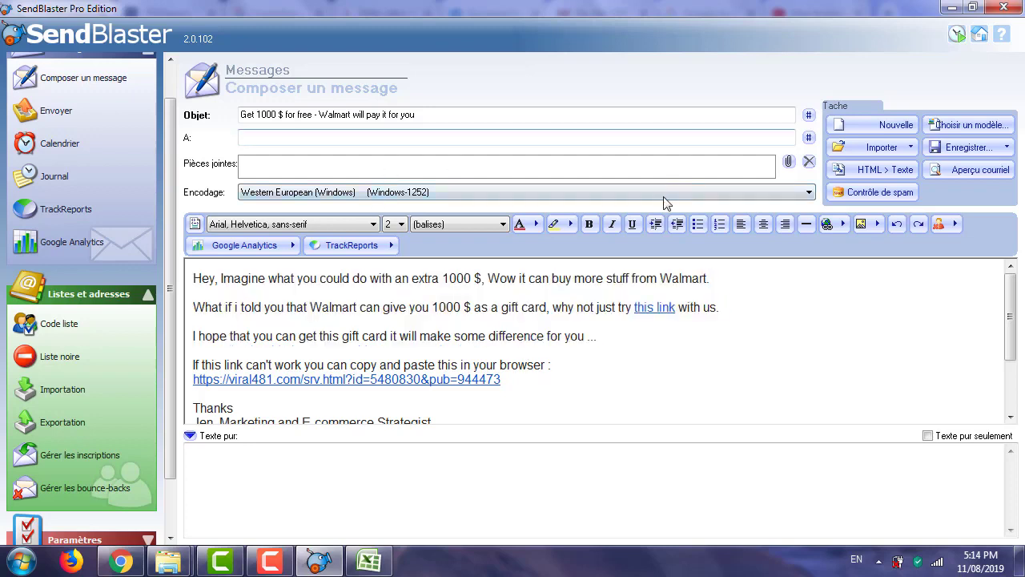
{"action": "scroll", "coordinate": [929, 296], "scroll_direction": "down", "scroll_amount": 2}
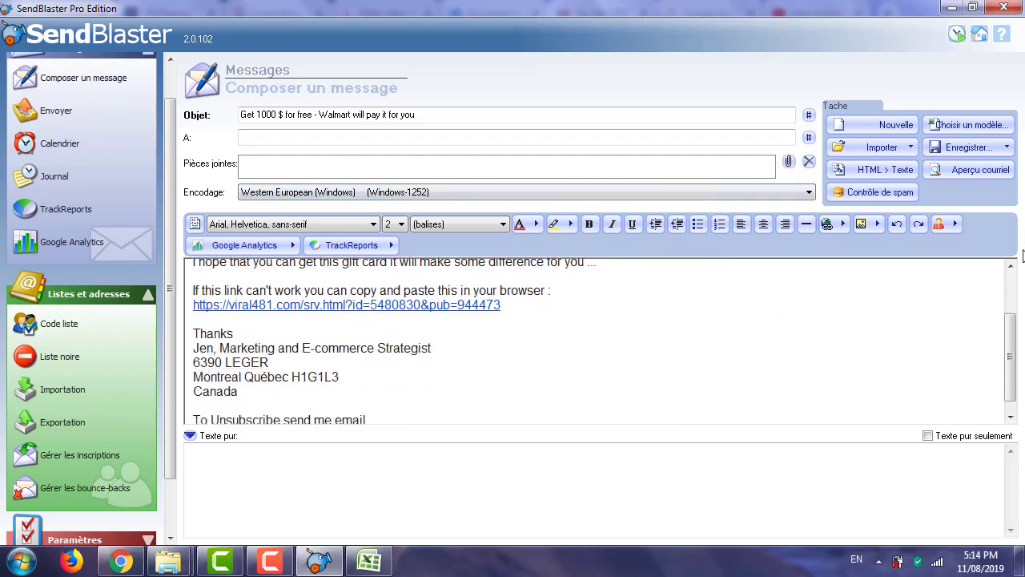
{"action": "left_click", "coordinate": [973, 8]}
{"action": "left_click", "coordinate": [913, 14]}
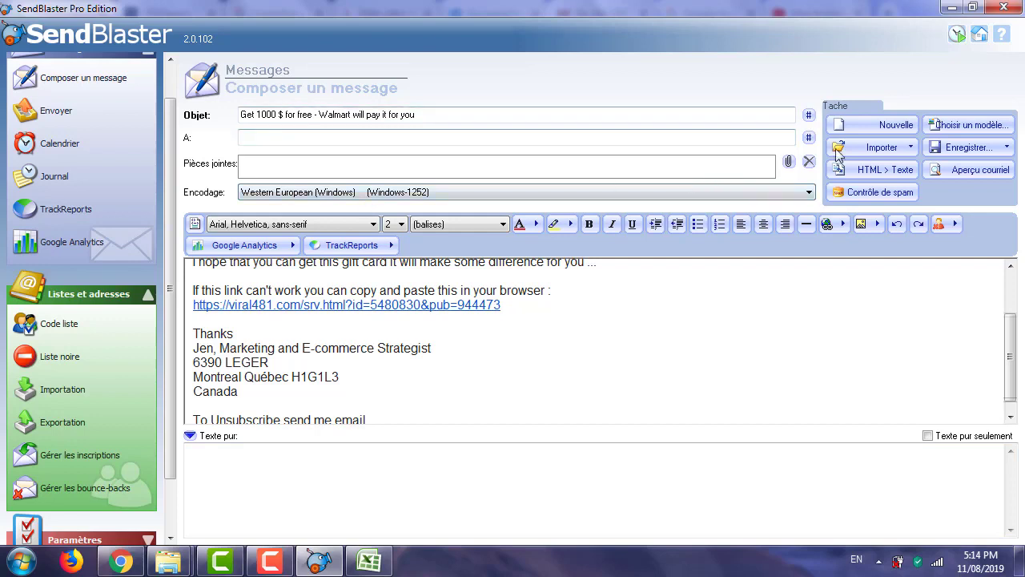
{"action": "left_click", "coordinate": [886, 153]}
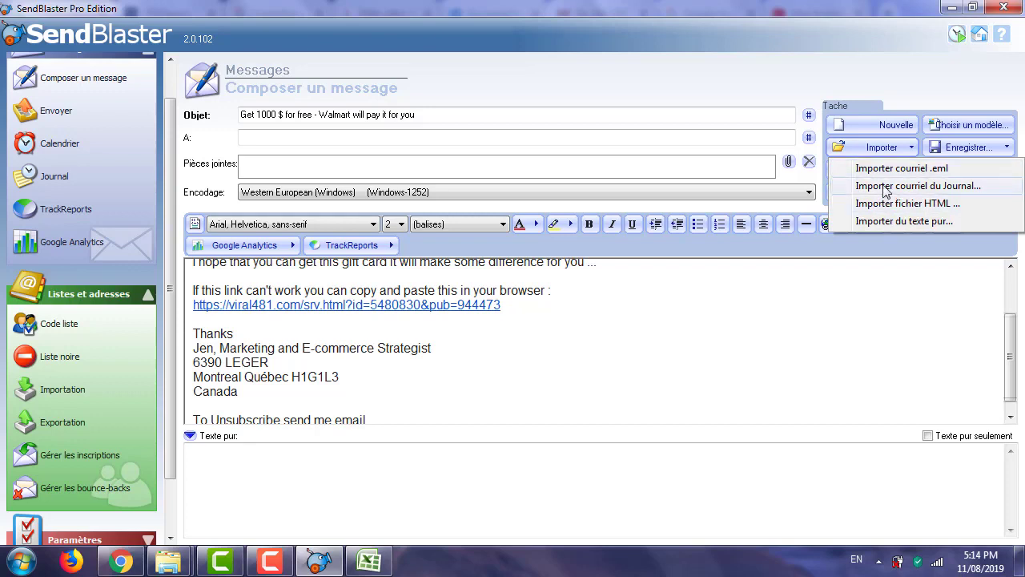
{"action": "left_click", "coordinate": [879, 290]}
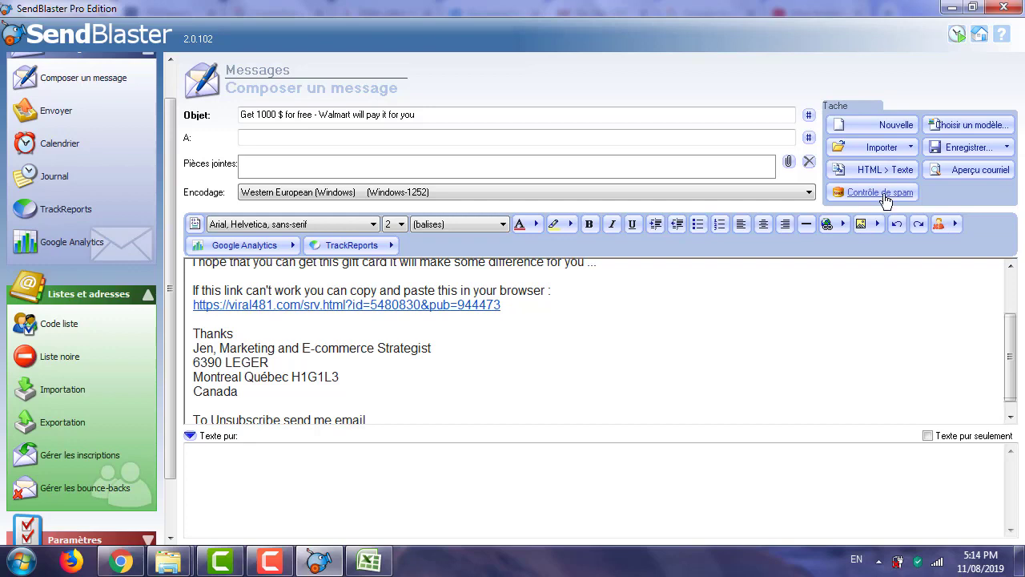
{"action": "left_click", "coordinate": [884, 195]}
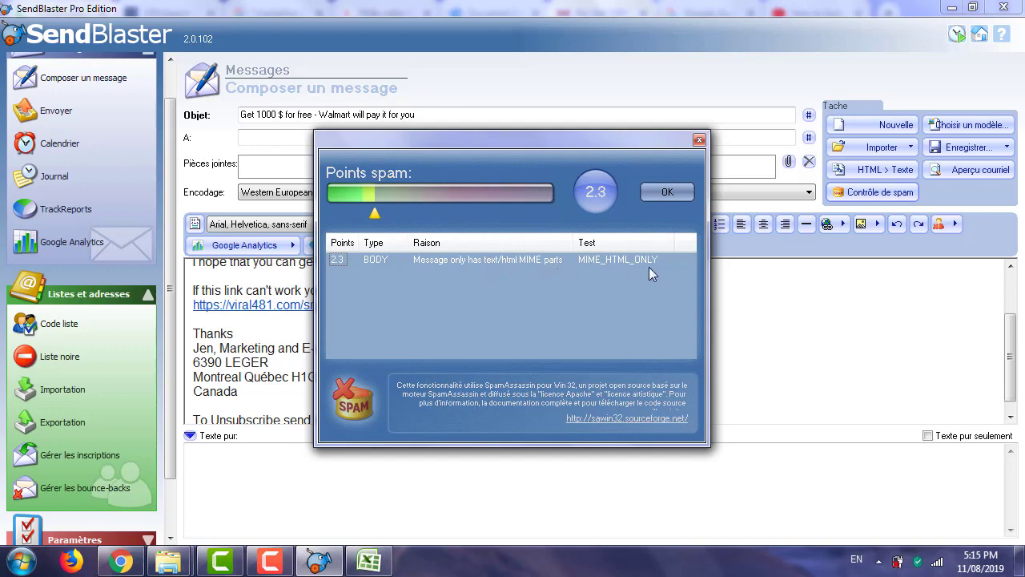
{"action": "left_click", "coordinate": [665, 193]}
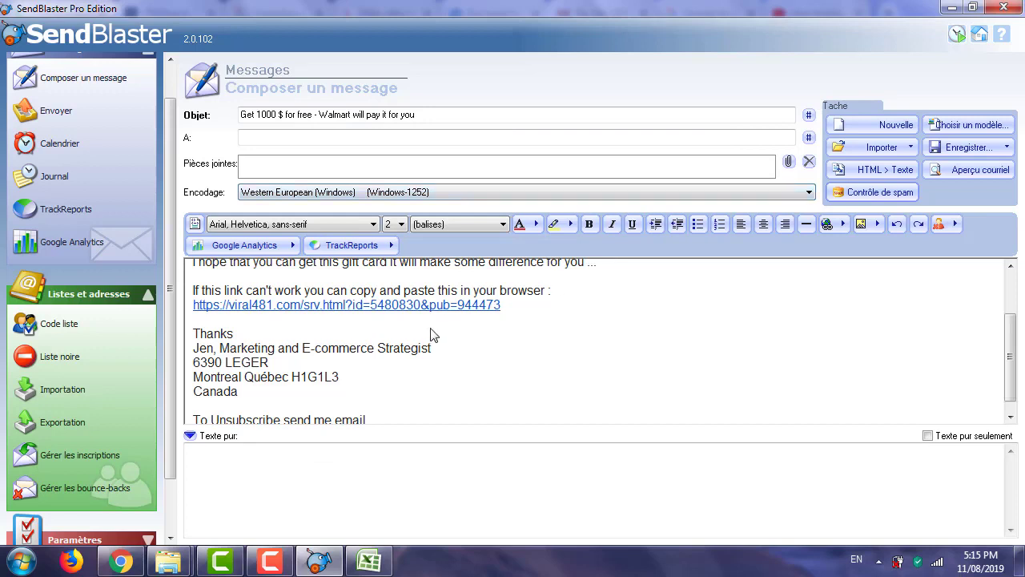
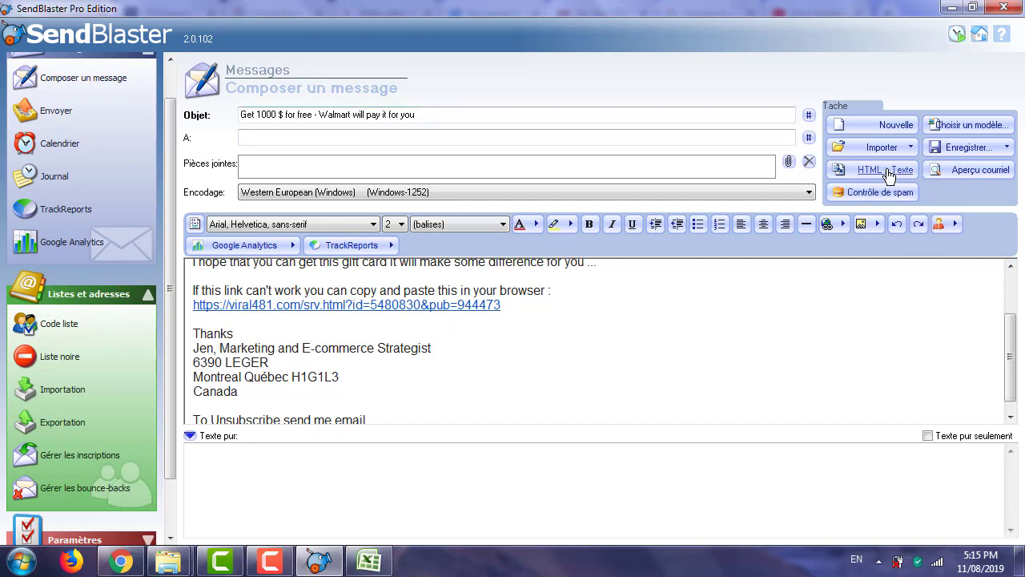
Try the Enregistrer comme and template save options, cancelling both attempts
{"action": "left_click", "coordinate": [969, 151]}
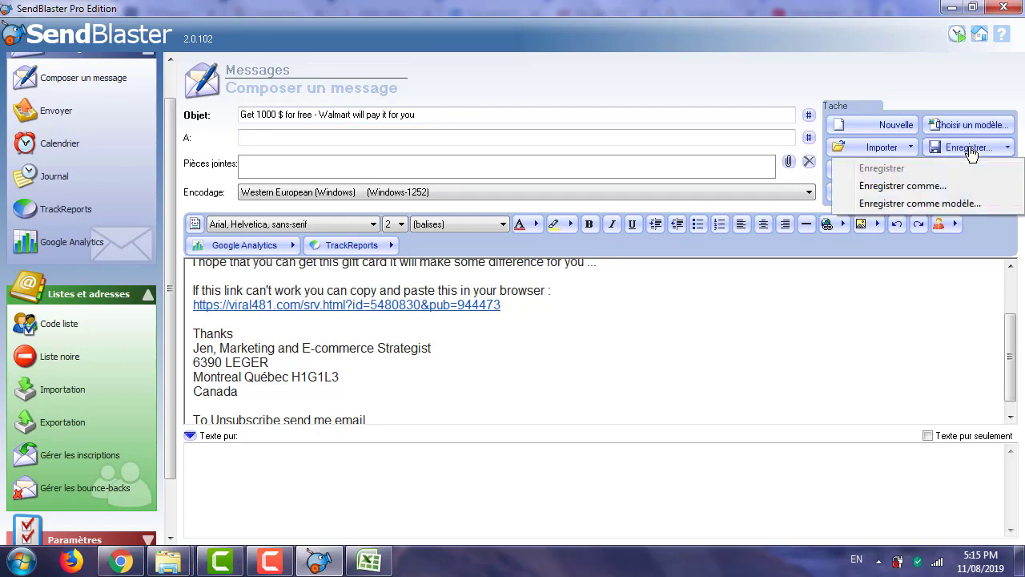
{"action": "left_click", "coordinate": [924, 189]}
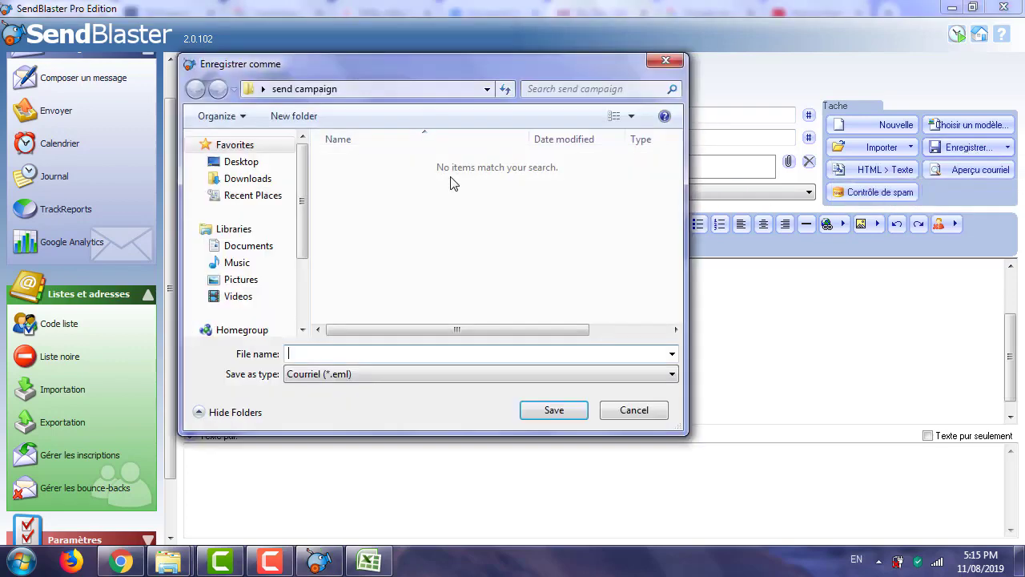
{"action": "left_click", "coordinate": [267, 186]}
{"action": "left_click", "coordinate": [240, 165]}
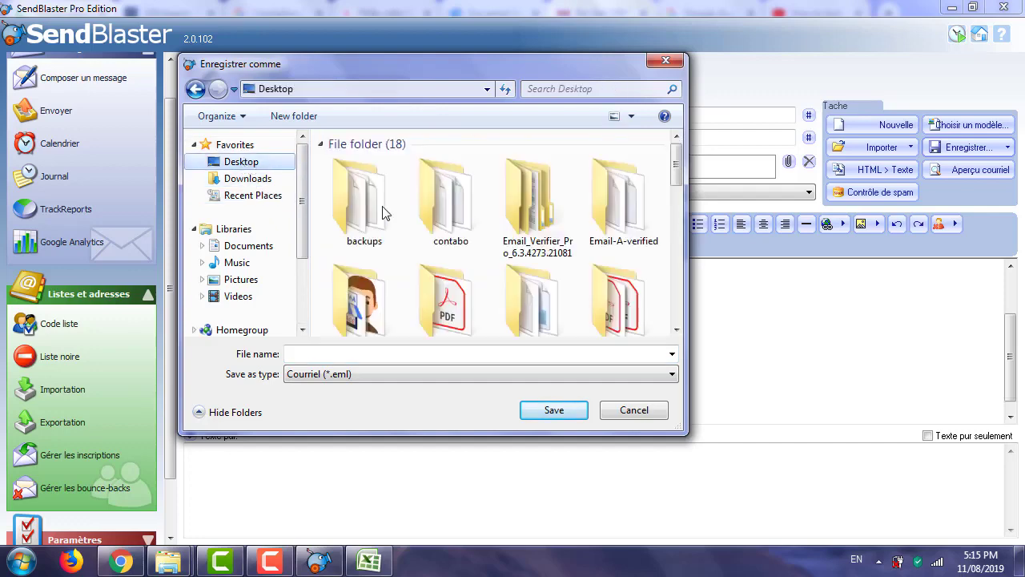
{"action": "left_click", "coordinate": [606, 412]}
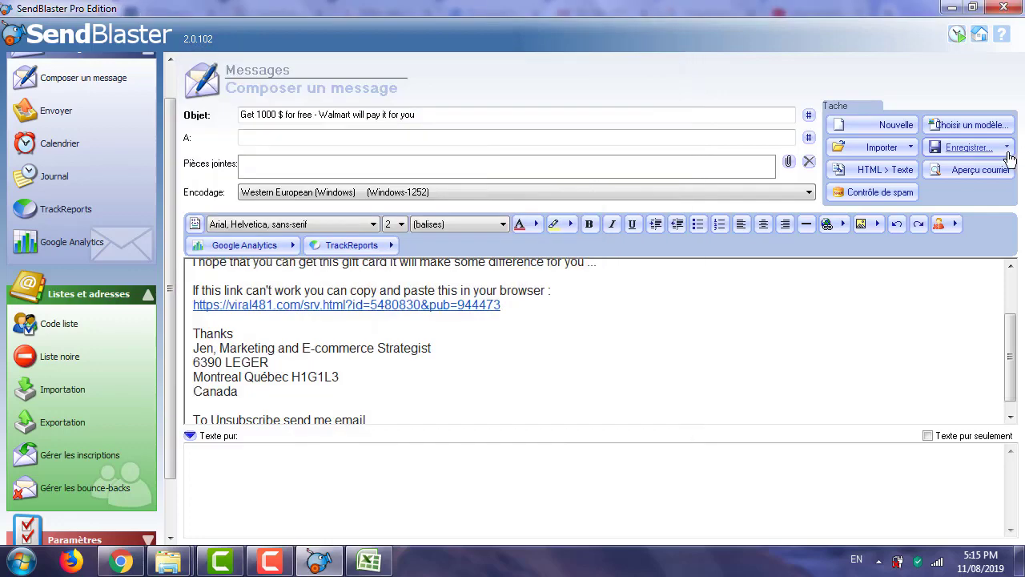
{"action": "left_click", "coordinate": [1006, 148]}
{"action": "left_click", "coordinate": [925, 203]}
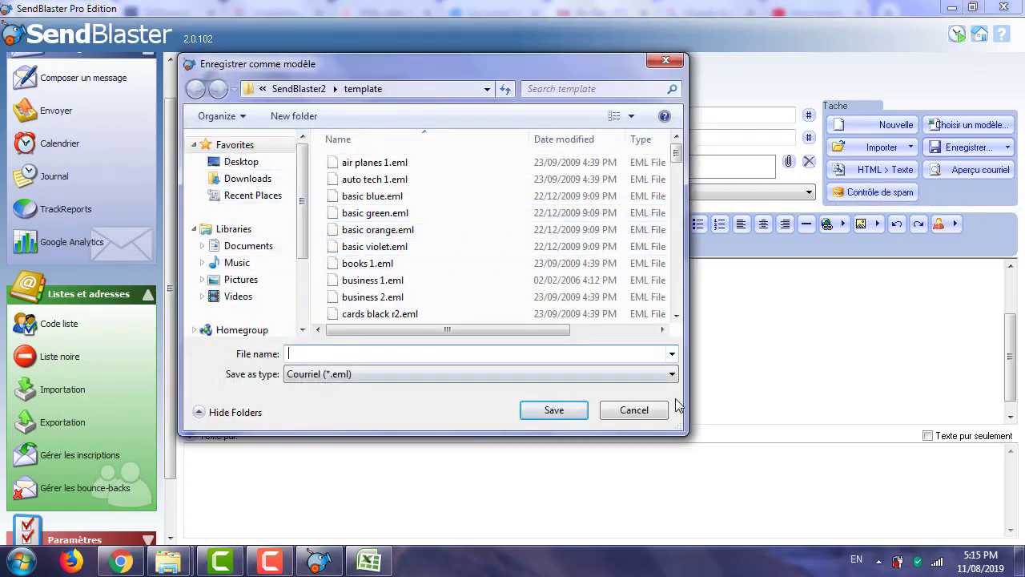
{"action": "left_click", "coordinate": [653, 411]}
Save the message to the Desktop as walmart-test.eml in Courriel (*.eml) format
{"action": "left_click", "coordinate": [969, 148]}
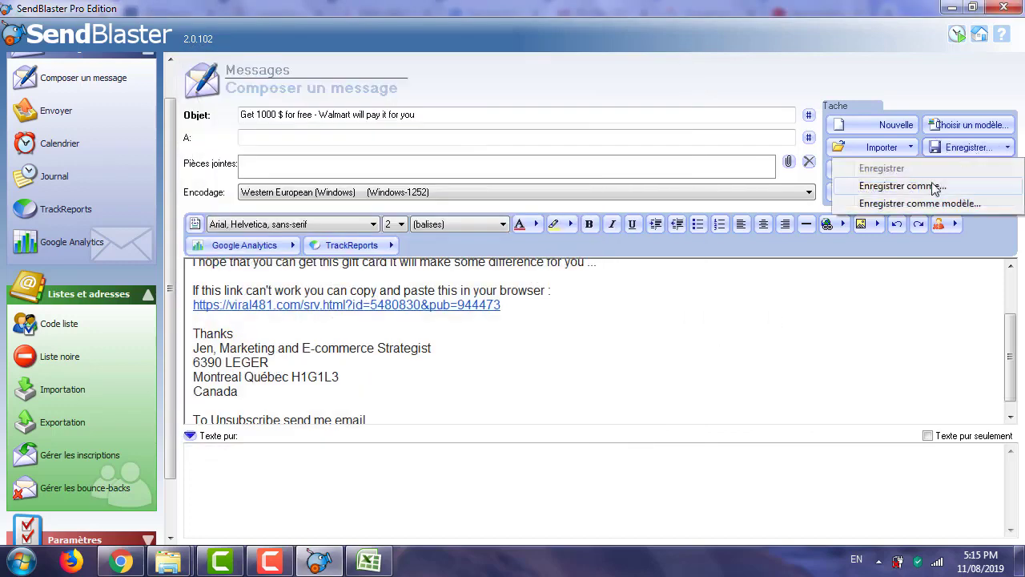
{"action": "left_click", "coordinate": [926, 188]}
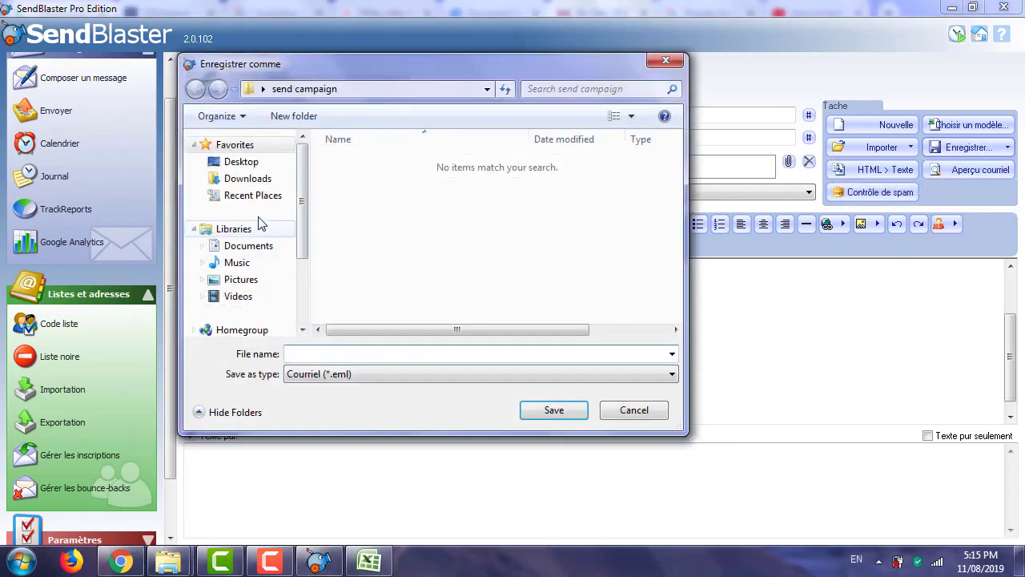
{"action": "left_click", "coordinate": [241, 161]}
{"action": "left_click", "coordinate": [370, 354]}
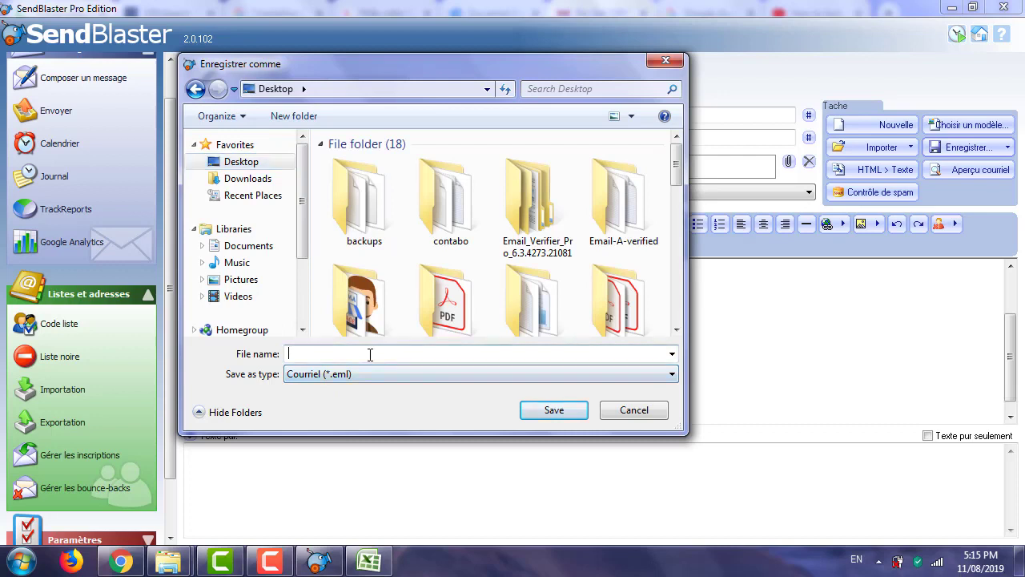
{"action": "type", "text": "sa"}
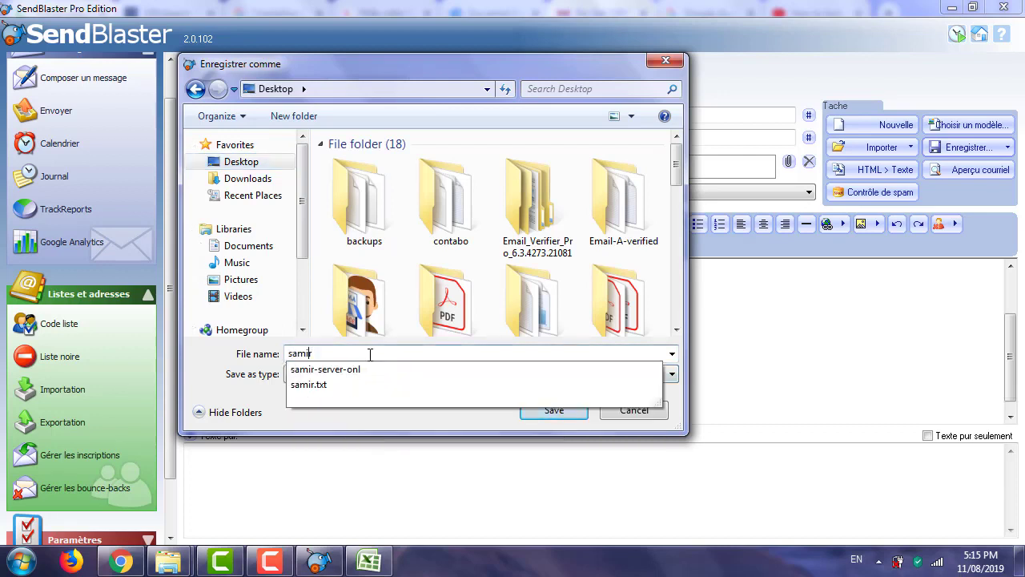
{"action": "type", "text": "mir"}
{"action": "key", "text": "Home"}
{"action": "type", "text": "wal"}
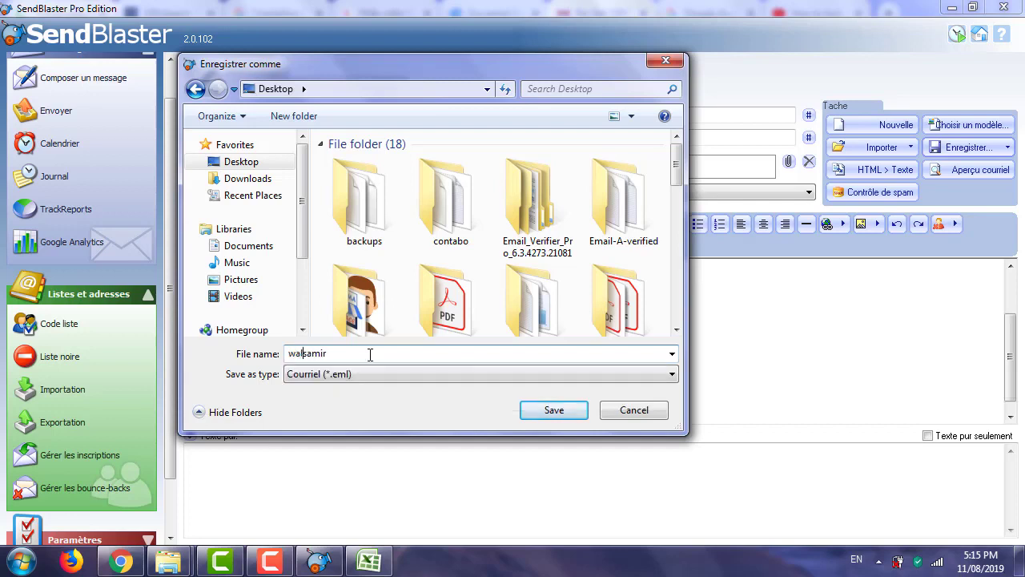
{"action": "type", "text": "mart-test"}
{"action": "left_click", "coordinate": [545, 410]}
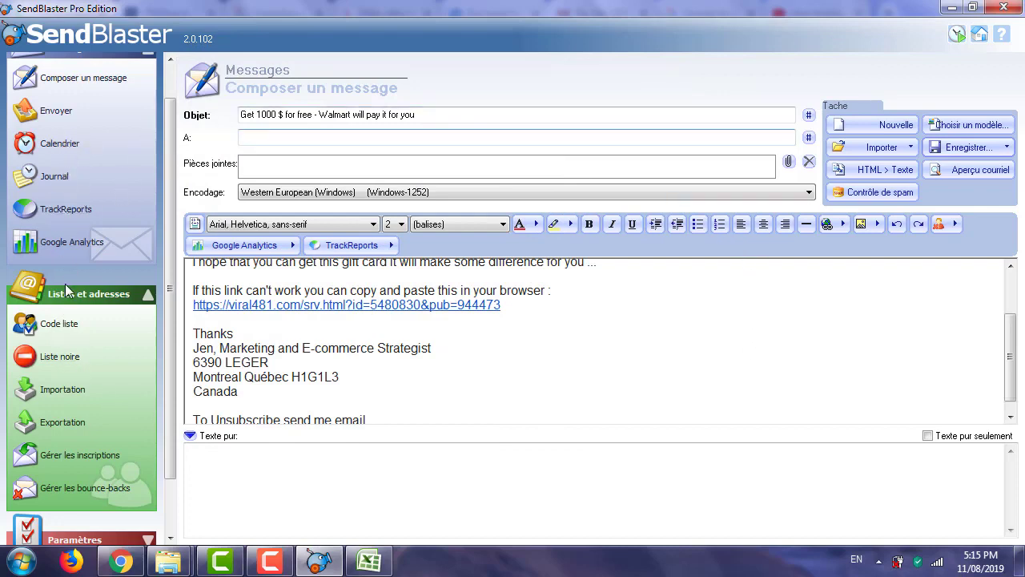
Expand Paramètres and review the Configuration avancée page's interface, encoding and subscription options
{"action": "left_click", "coordinate": [130, 296]}
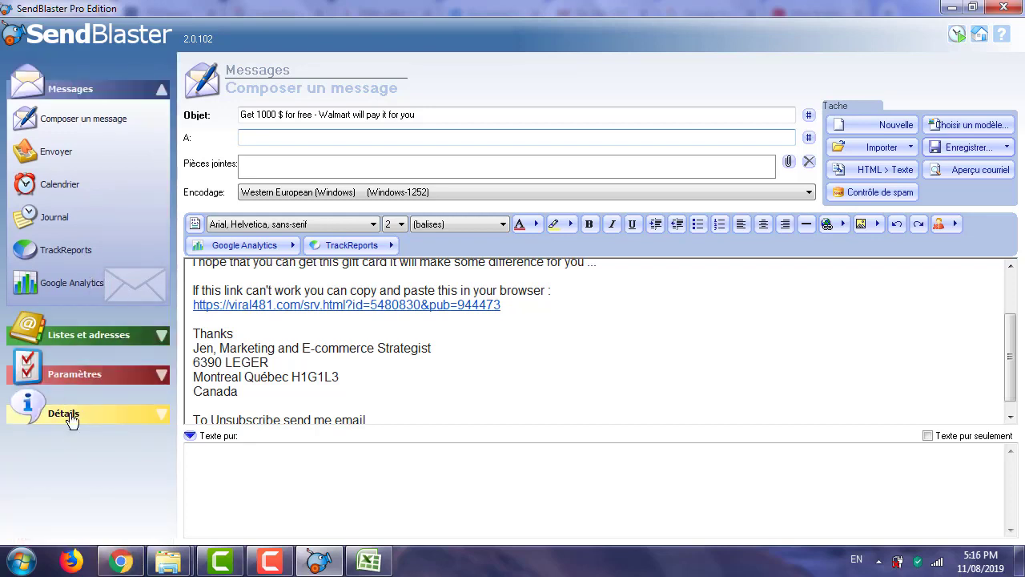
{"action": "left_click", "coordinate": [77, 375]}
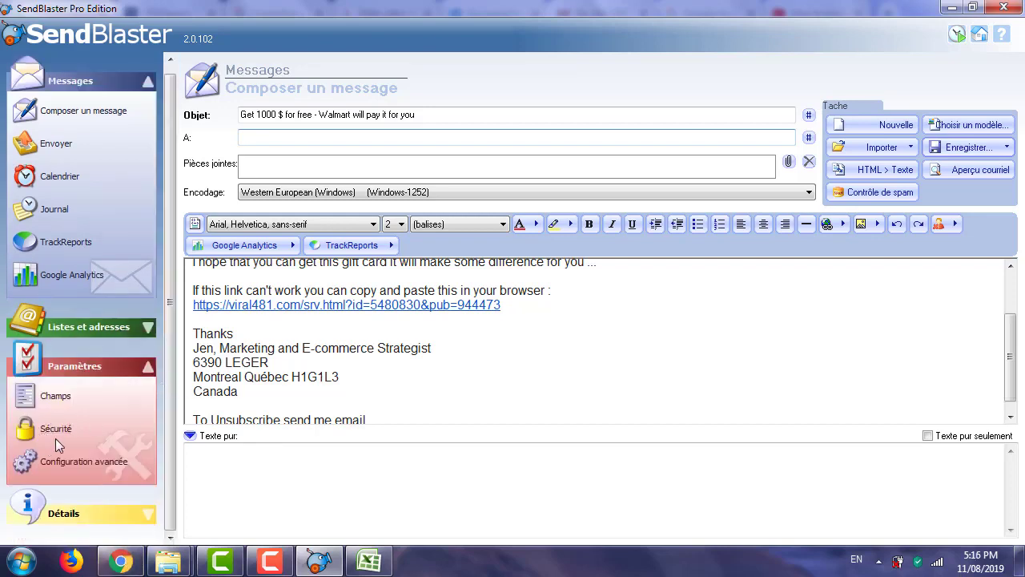
{"action": "left_click", "coordinate": [92, 462]}
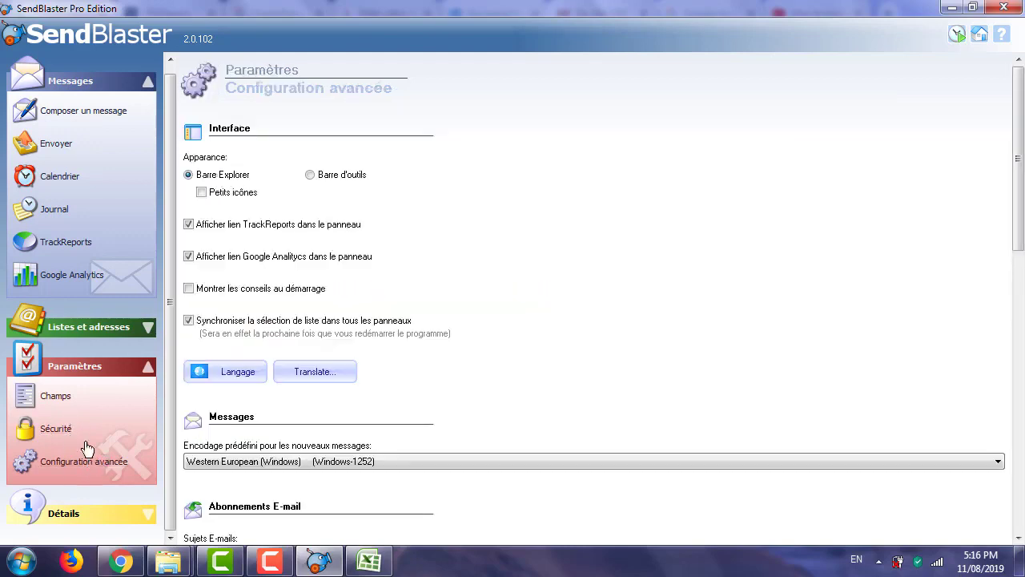
{"action": "scroll", "coordinate": [535, 346], "scroll_direction": "down", "scroll_amount": 3}
{"action": "scroll", "coordinate": [537, 347], "scroll_direction": "down", "scroll_amount": 1}
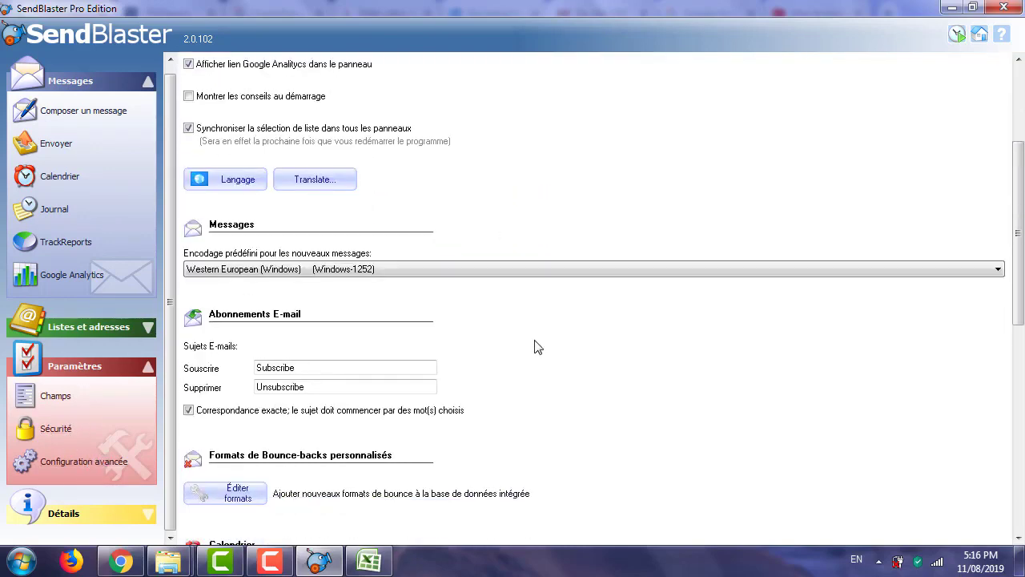
{"action": "scroll", "coordinate": [537, 346], "scroll_direction": "down", "scroll_amount": 4}
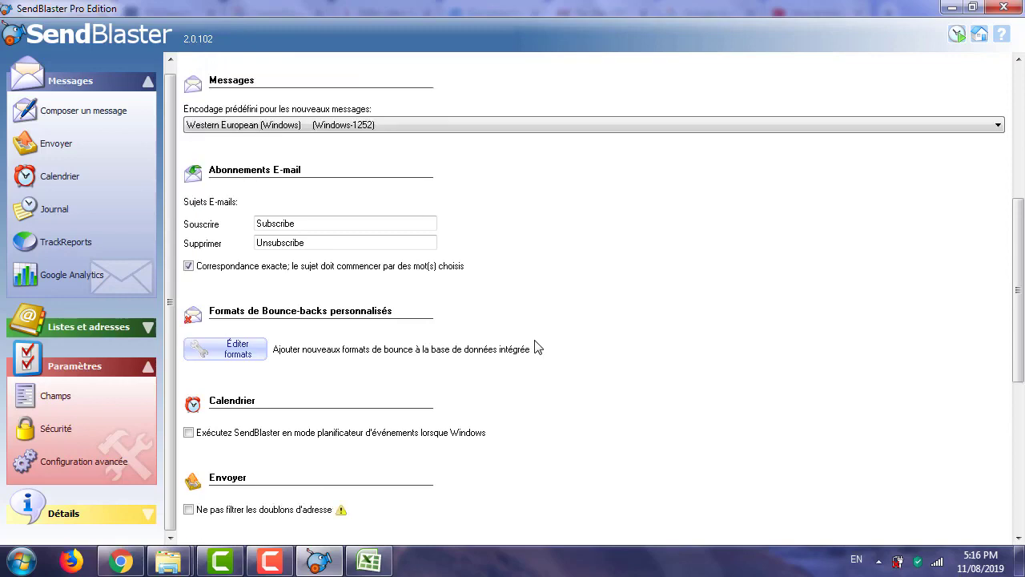
{"action": "scroll", "coordinate": [537, 346], "scroll_direction": "up", "scroll_amount": 9}
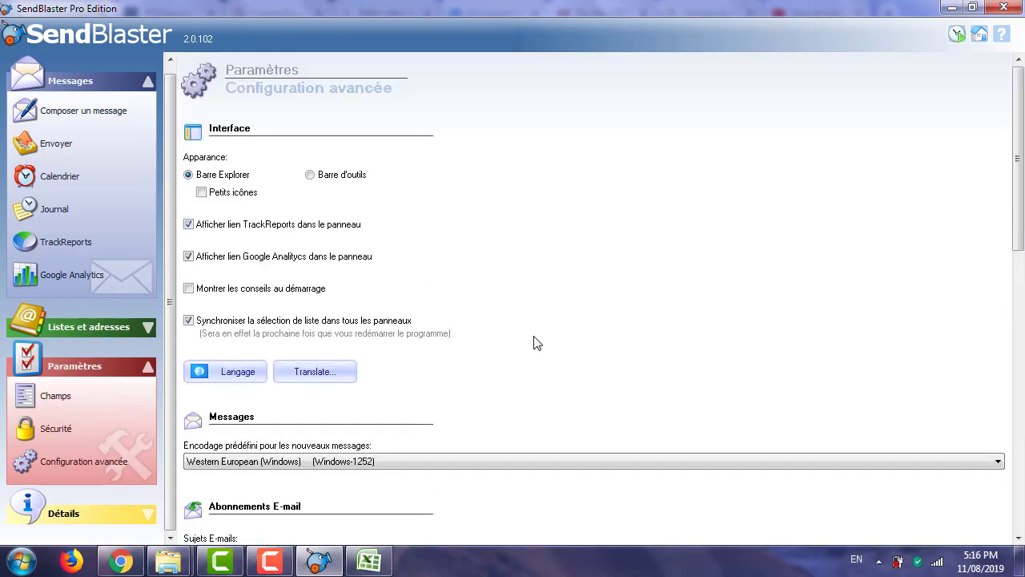
On the Envoyer page, switch the recipient list from Liste 2 to another list
{"action": "left_click", "coordinate": [56, 145]}
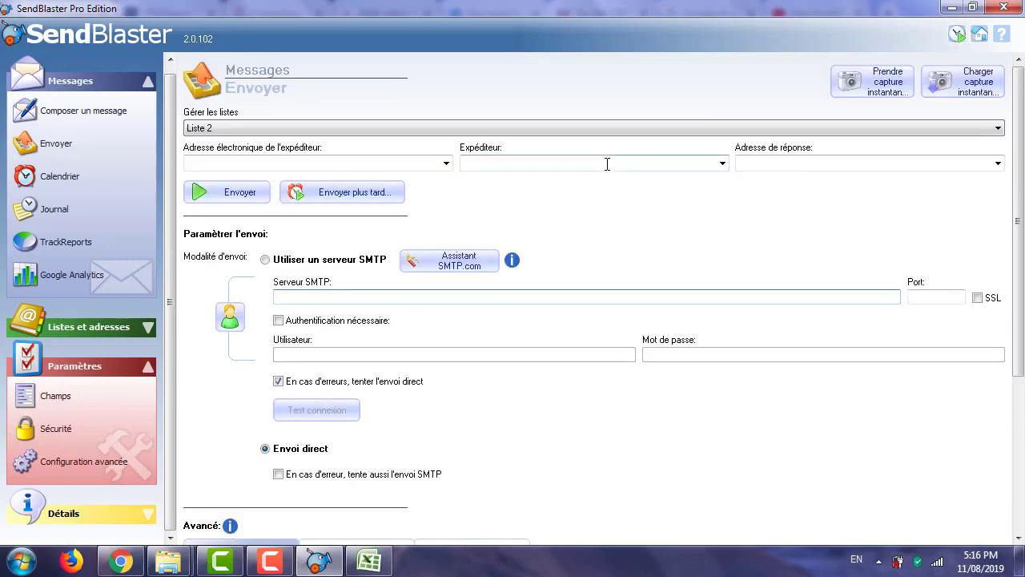
{"action": "left_click", "coordinate": [446, 163]}
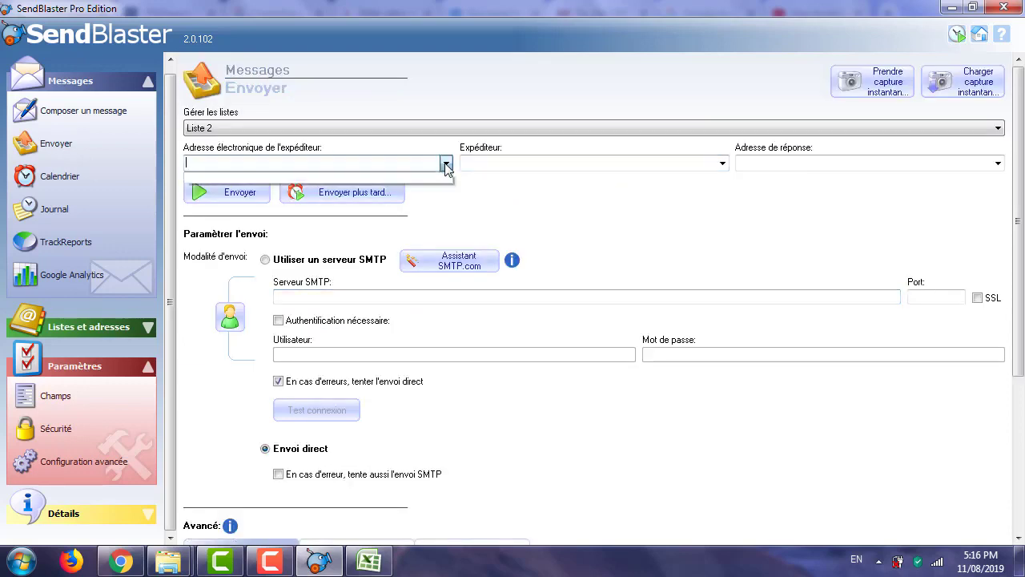
{"action": "left_click", "coordinate": [446, 163]}
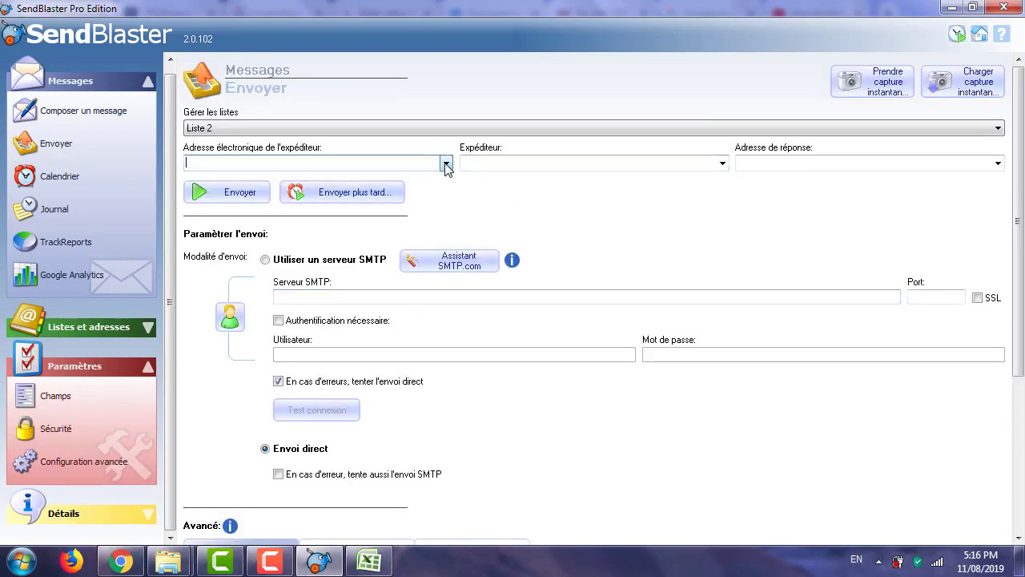
{"action": "left_click", "coordinate": [418, 127]}
{"action": "left_click", "coordinate": [390, 157]}
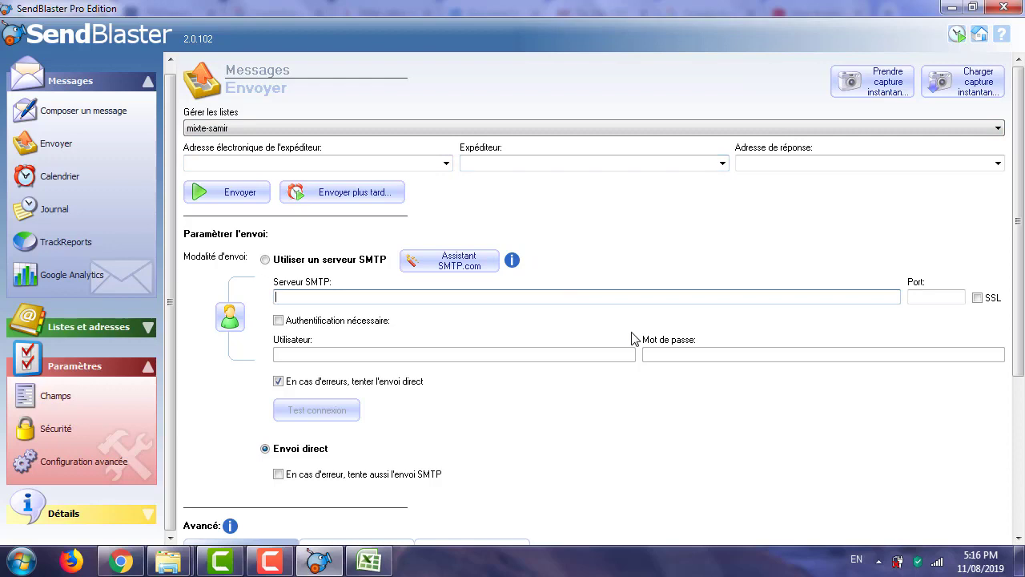
Select Utiliser un serveur SMTP as the sending mode
{"action": "scroll", "coordinate": [634, 338], "scroll_direction": "down", "scroll_amount": 2}
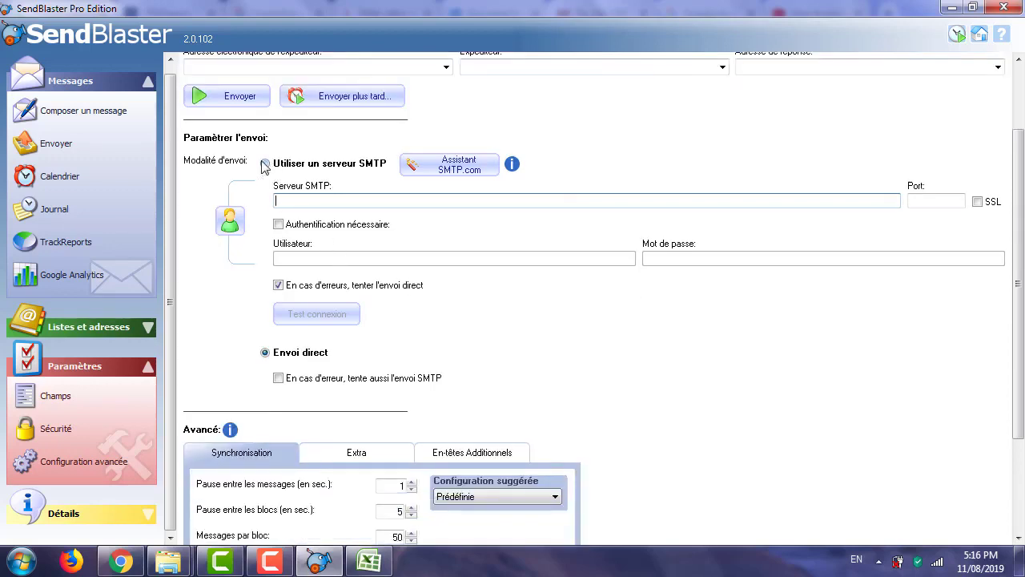
{"action": "scroll", "coordinate": [552, 377], "scroll_direction": "down", "scroll_amount": 1}
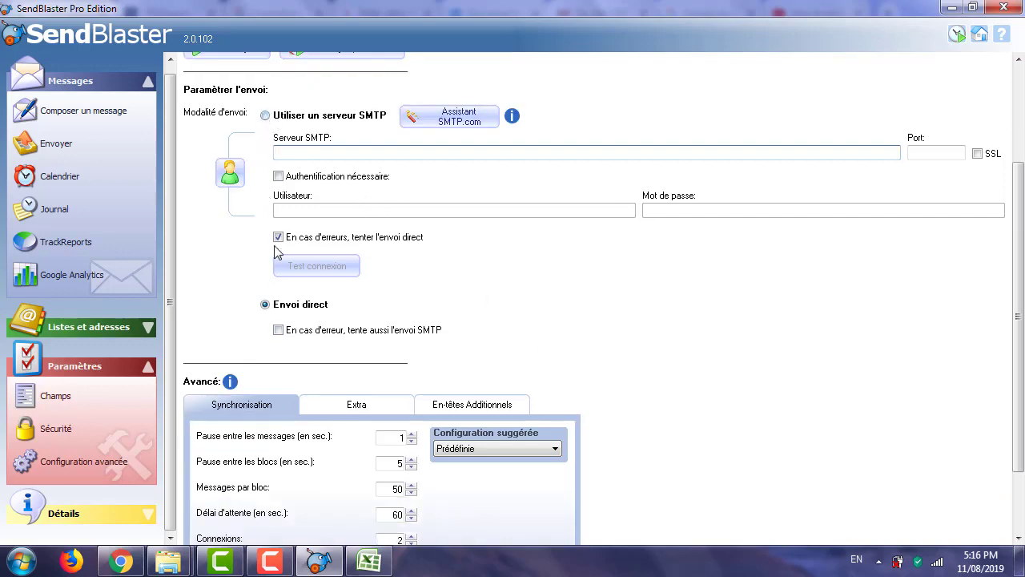
{"action": "scroll", "coordinate": [544, 341], "scroll_direction": "down", "scroll_amount": 2}
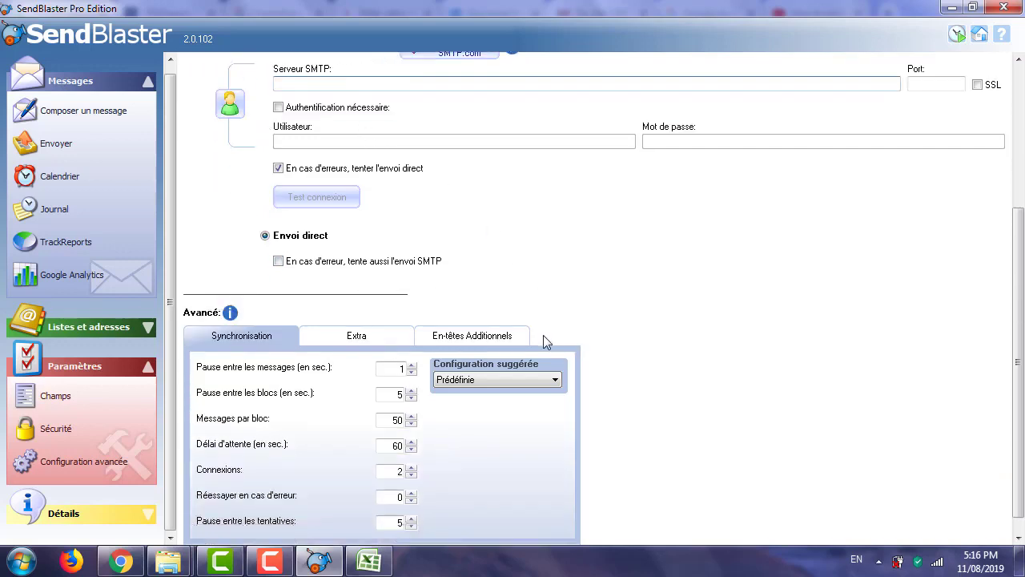
{"action": "scroll", "coordinate": [543, 335], "scroll_direction": "up", "scroll_amount": 4}
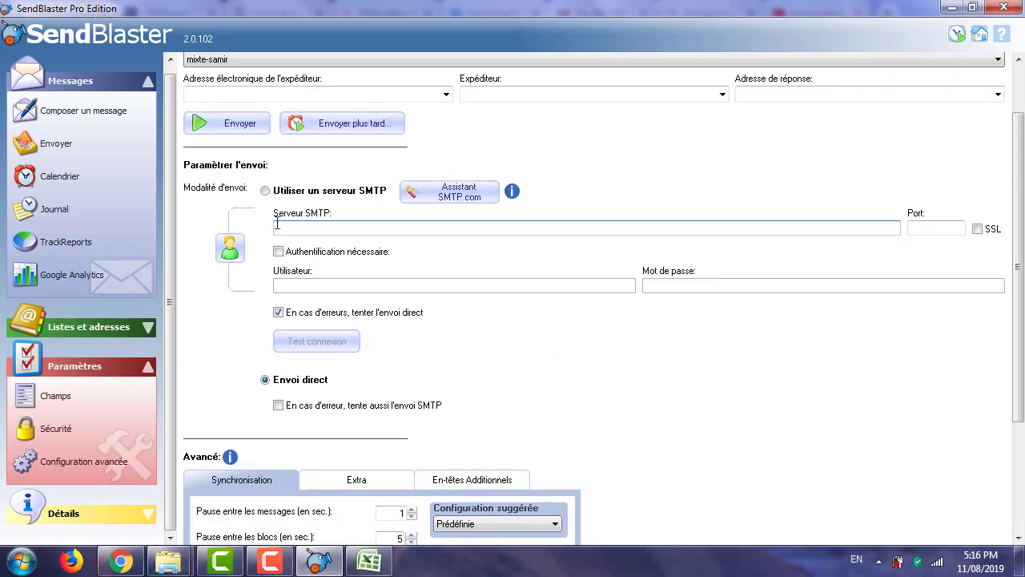
{"action": "left_click", "coordinate": [265, 192]}
Bring the Gmail browser window forward, open a new tab, then minimize the browser
{"action": "left_click", "coordinate": [121, 564]}
{"action": "left_click", "coordinate": [100, 505]}
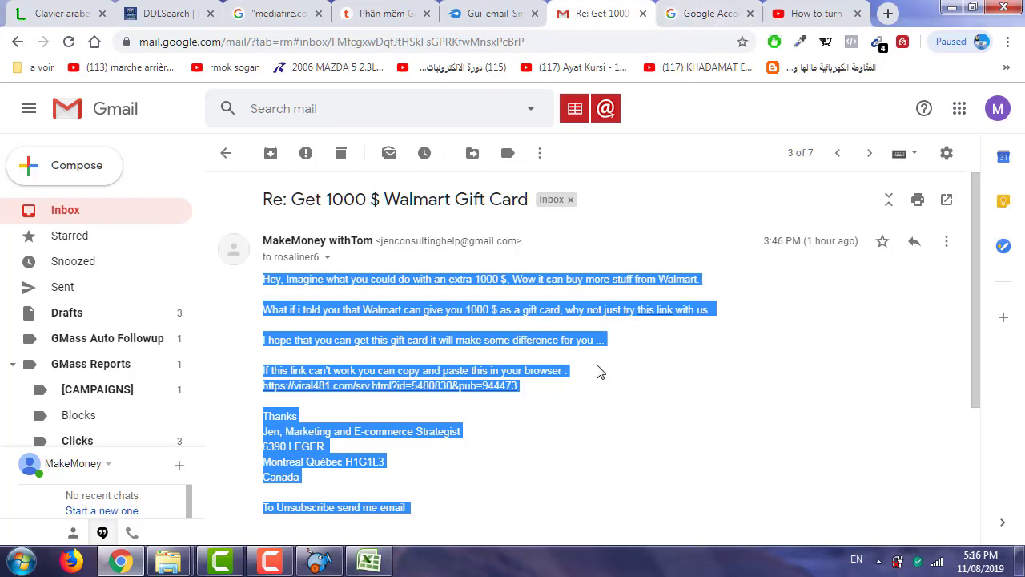
{"action": "left_click", "coordinate": [888, 14]}
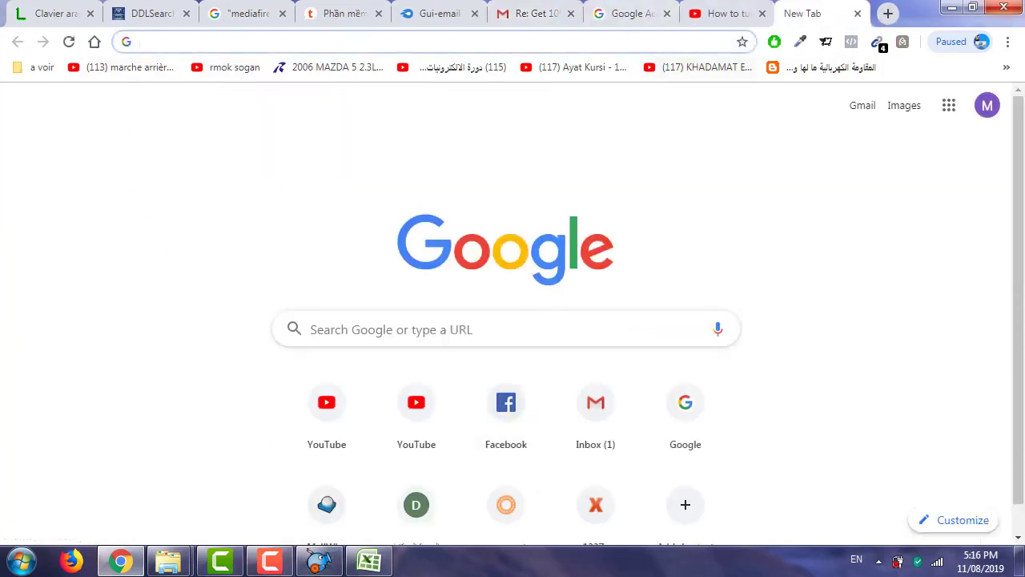
{"action": "left_click", "coordinate": [948, 7]}
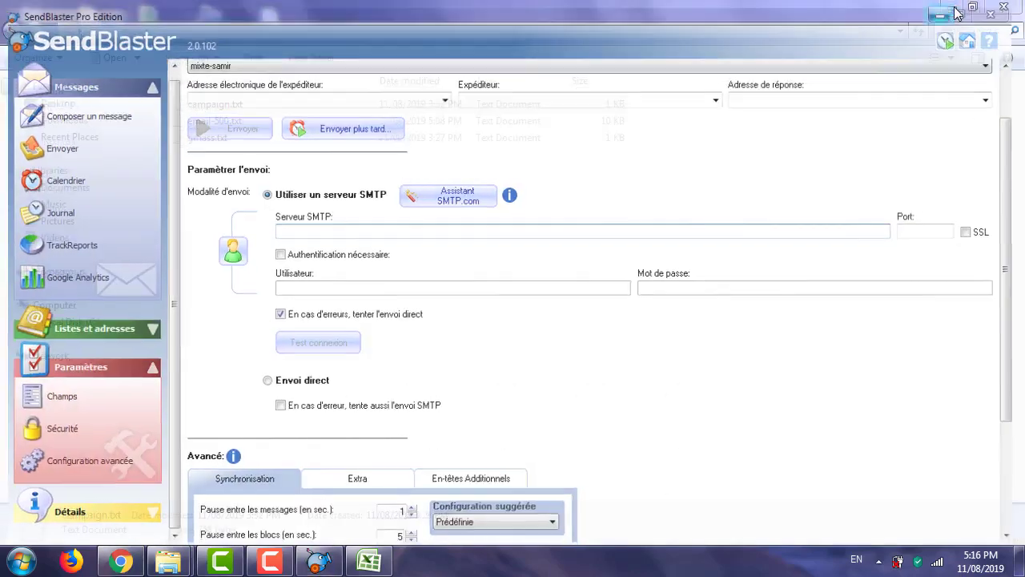
Minimize SendBlaster, open gmass.txt from the send campaign folder, and copy its first-line address
{"action": "left_click", "coordinate": [947, 6]}
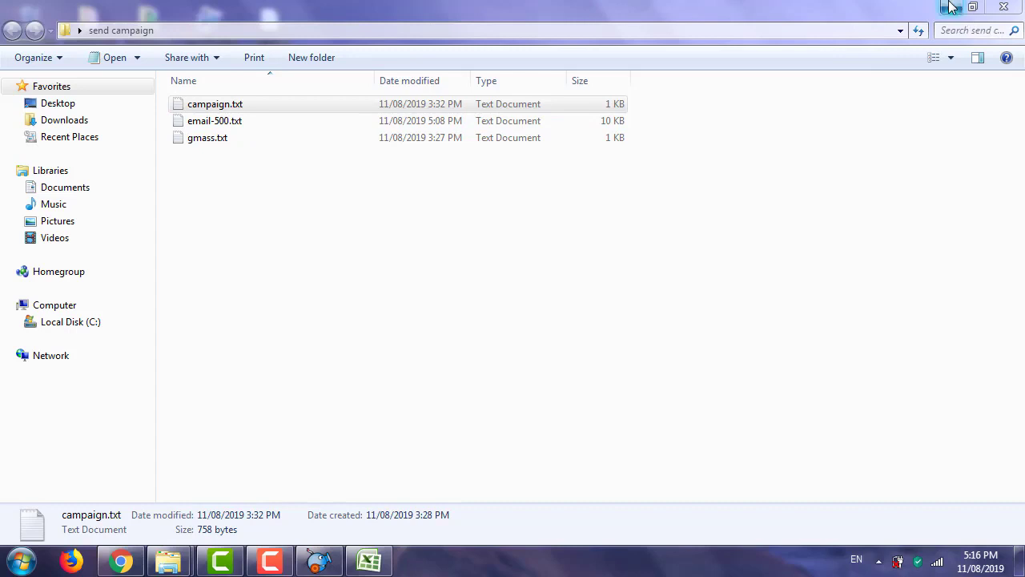
{"action": "double_click", "coordinate": [205, 137]}
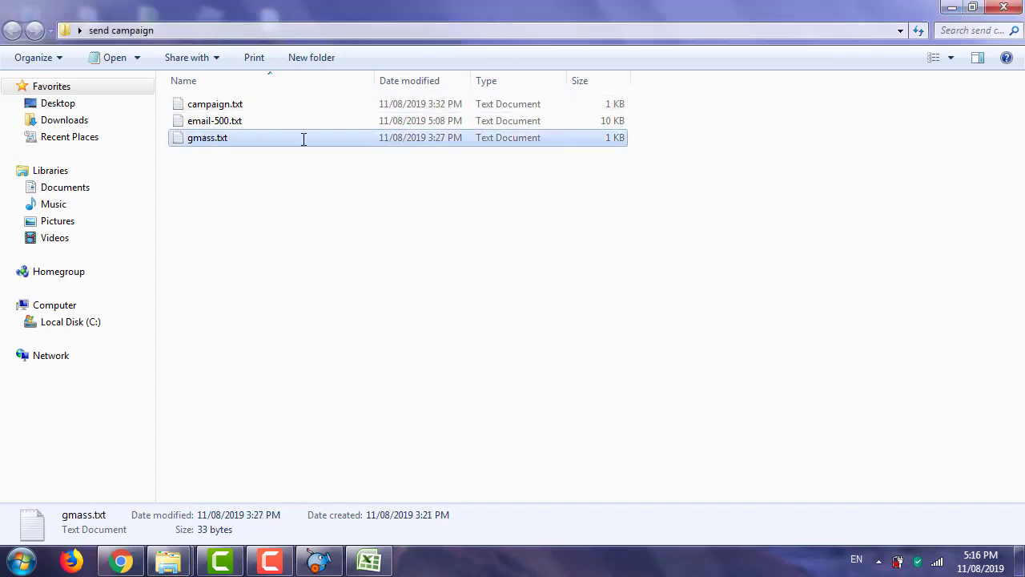
{"action": "left_click_drag", "start_coordinate": [366, 109], "coordinate": [149, 109]}
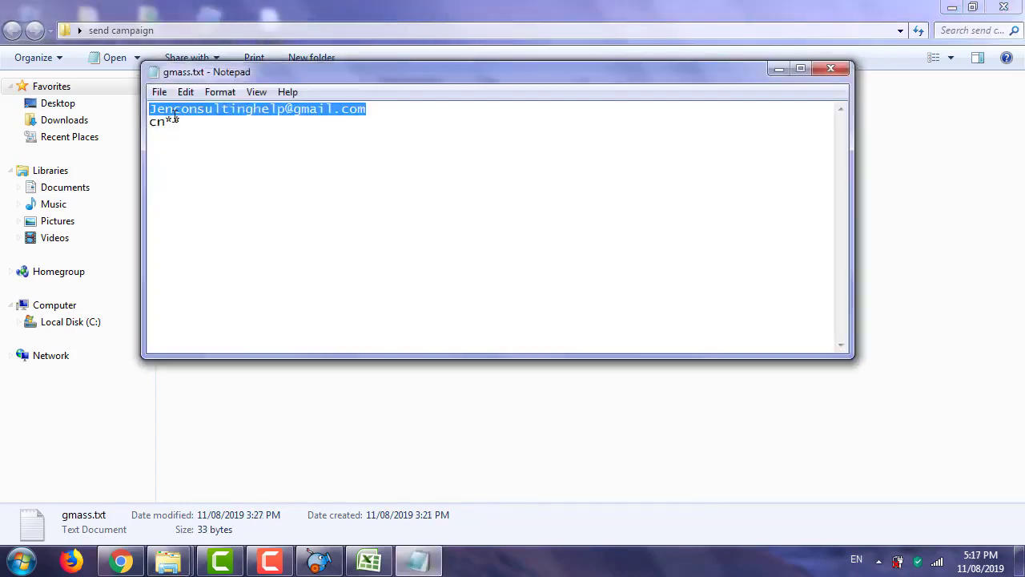
{"action": "right_click", "coordinate": [174, 112]}
{"action": "left_click", "coordinate": [217, 164]}
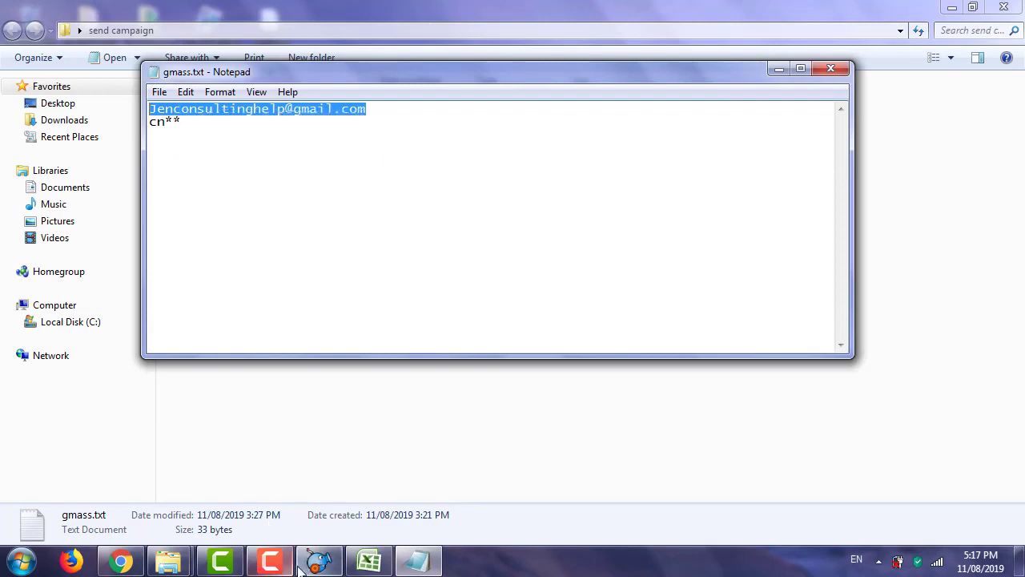
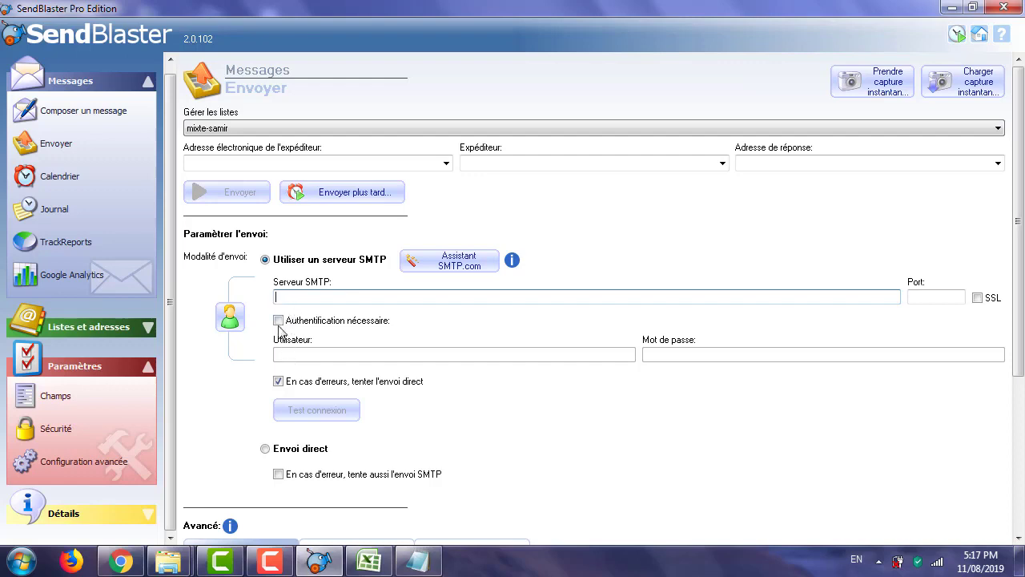
Tick 'Authentification nécessaire' and paste the Gmail address as the Utilisateur
{"action": "left_click", "coordinate": [278, 320]}
{"action": "left_click", "coordinate": [279, 354]}
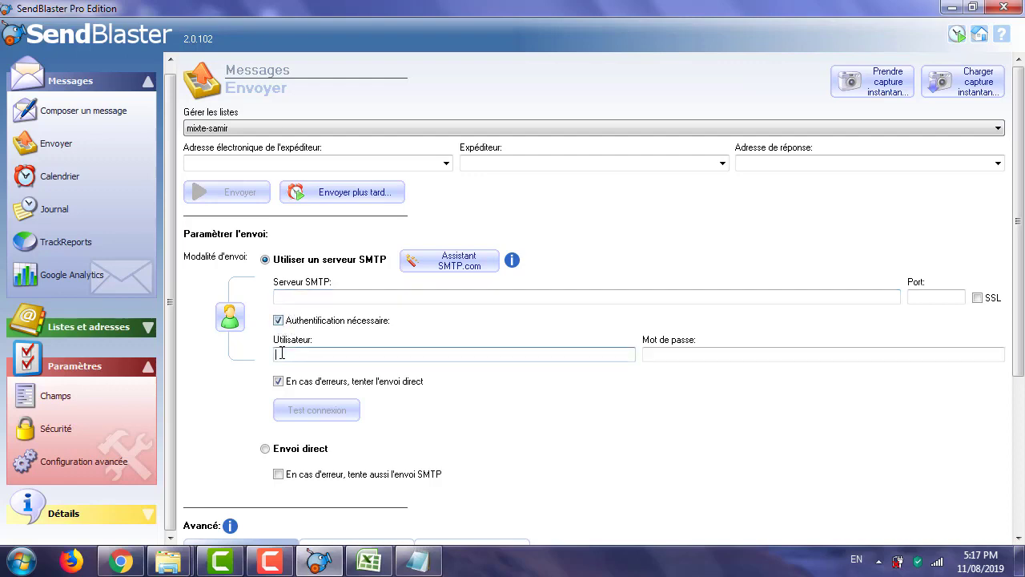
{"action": "right_click", "coordinate": [281, 354]}
{"action": "left_click", "coordinate": [323, 198]}
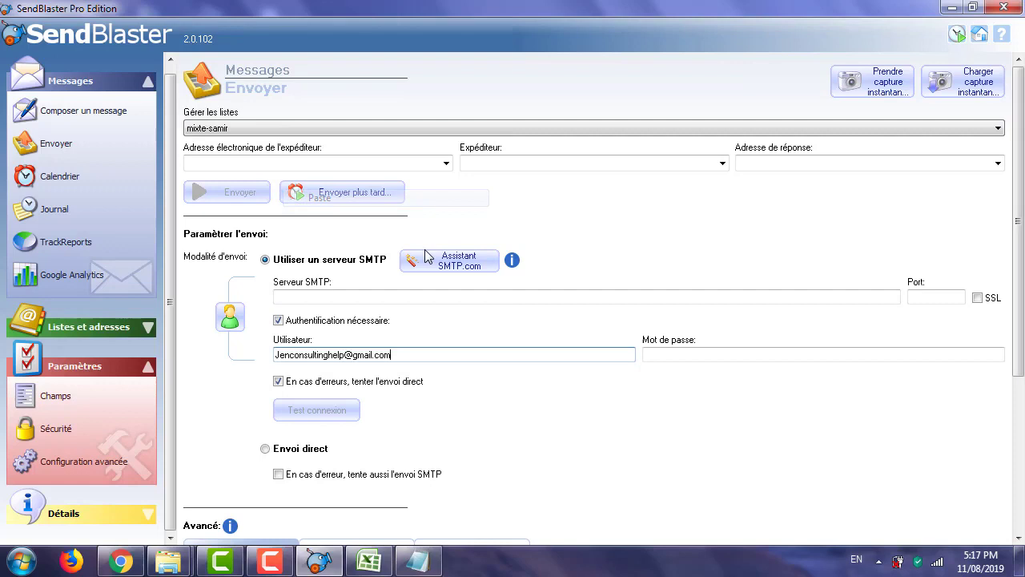
Enter the account password in the Mot de passe field
{"action": "left_click", "coordinate": [688, 352]}
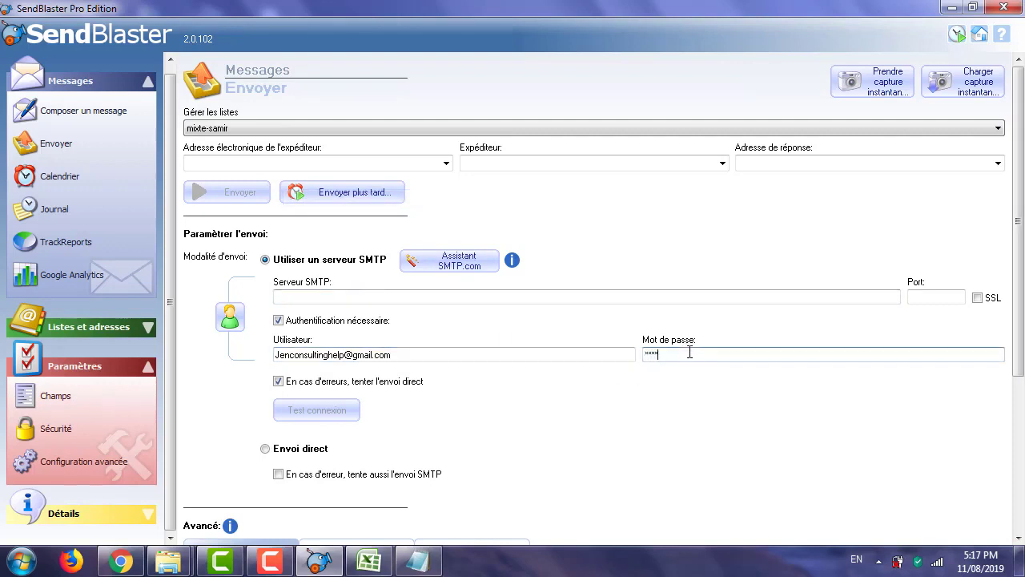
{"action": "type", "text": "*"}
{"action": "scroll", "coordinate": [509, 402], "scroll_direction": "down", "scroll_amount": 1}
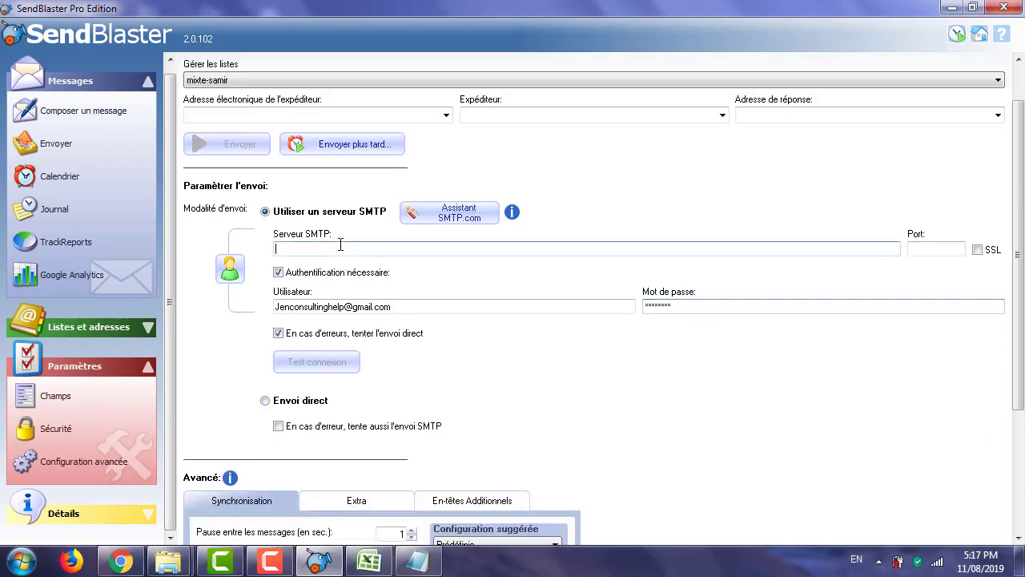
{"action": "scroll", "coordinate": [584, 229], "scroll_direction": "down", "scroll_amount": 3}
{"action": "scroll", "coordinate": [584, 233], "scroll_direction": "down", "scroll_amount": 1}
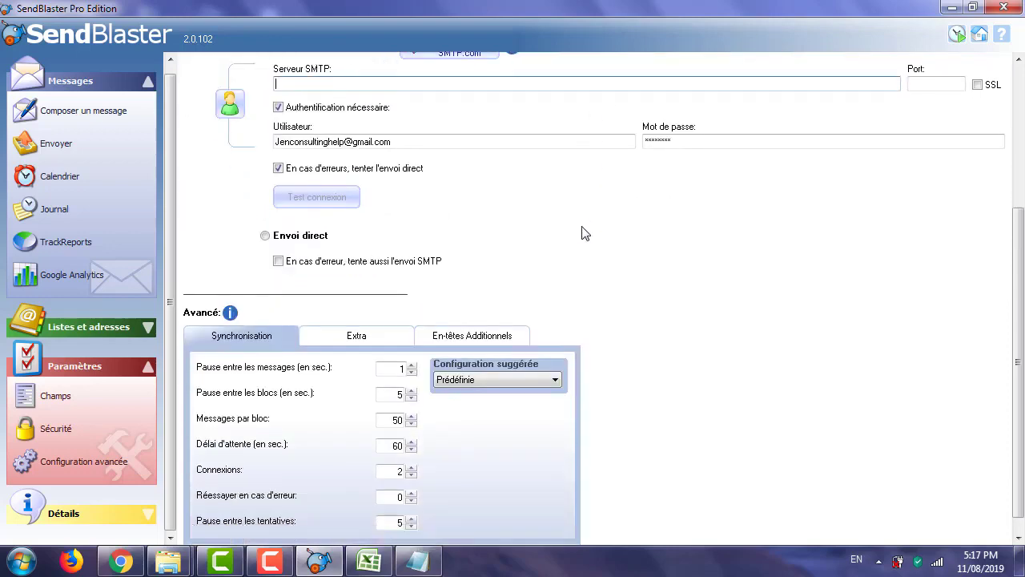
{"action": "scroll", "coordinate": [584, 232], "scroll_direction": "up", "scroll_amount": 5}
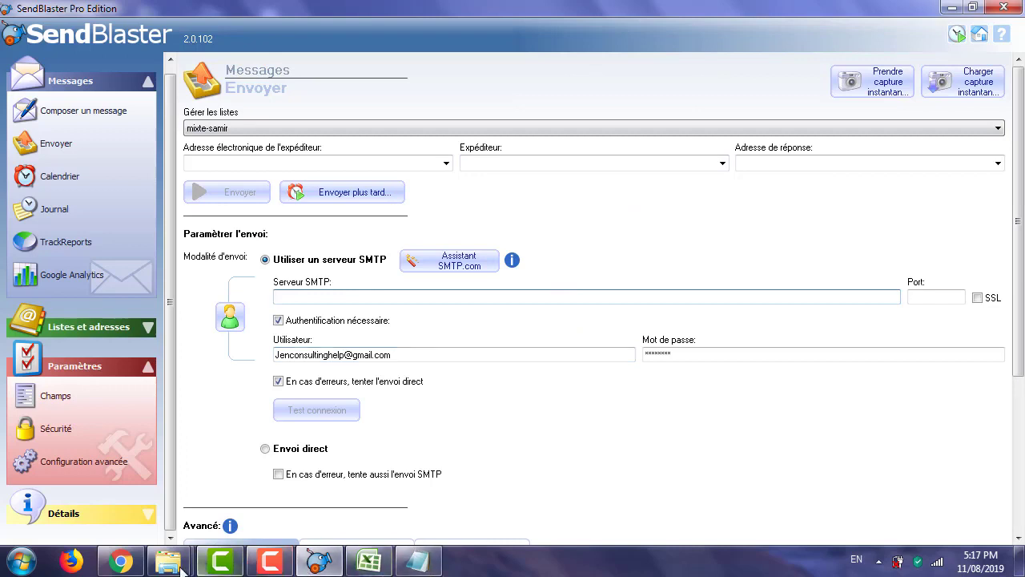
Search Google for 'smtp gmail' in Chrome
{"action": "left_click", "coordinate": [120, 565]}
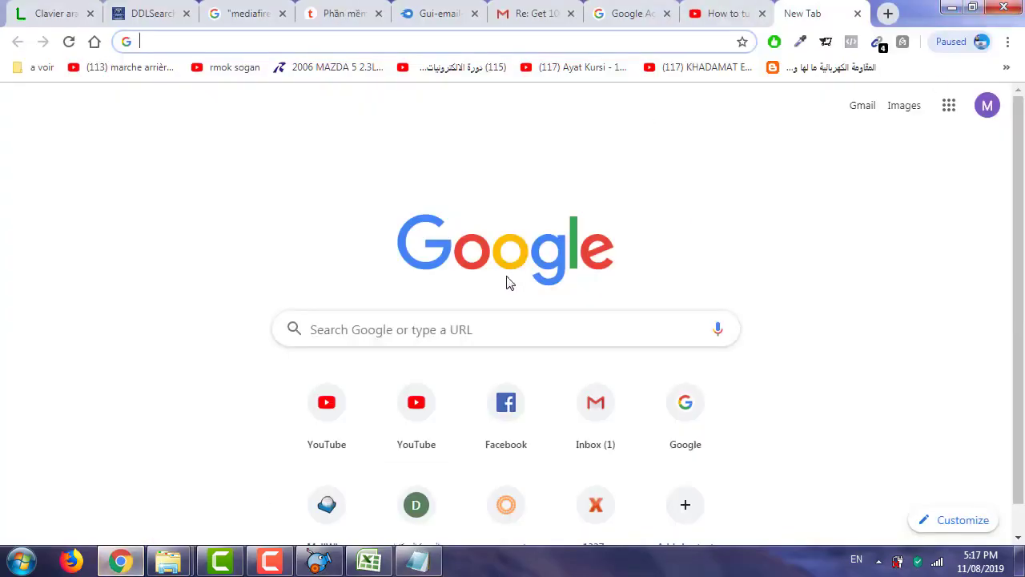
{"action": "left_click", "coordinate": [489, 331]}
{"action": "type", "text": "smtp go"}
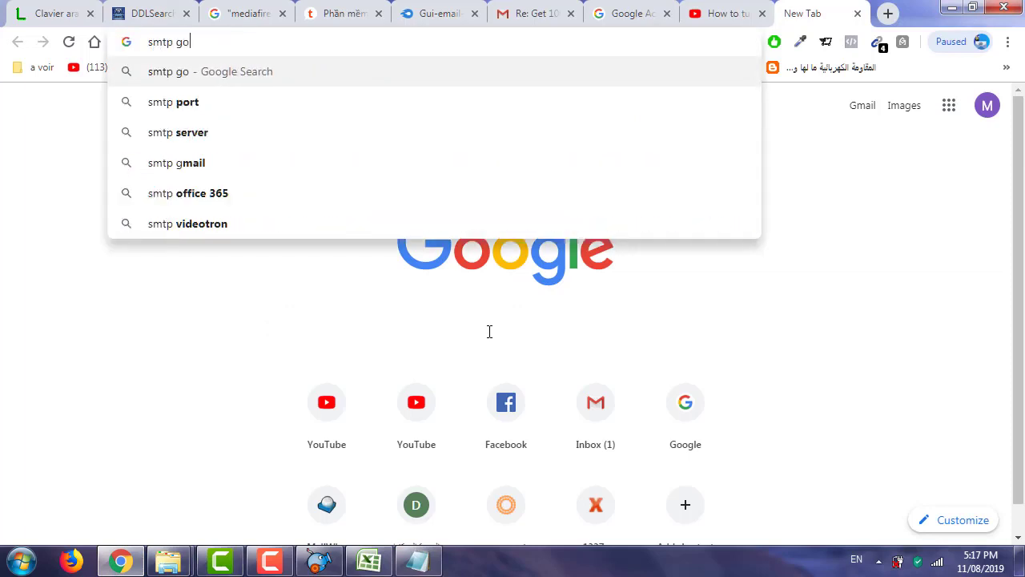
{"action": "key", "text": "BackSpace"}
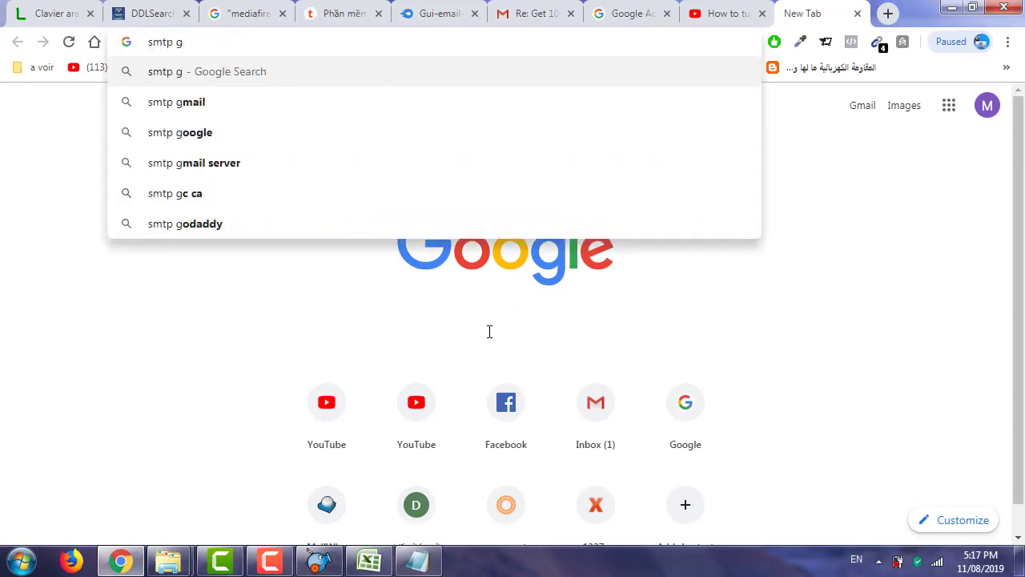
{"action": "type", "text": "mail"}
{"action": "key", "text": "Return"}
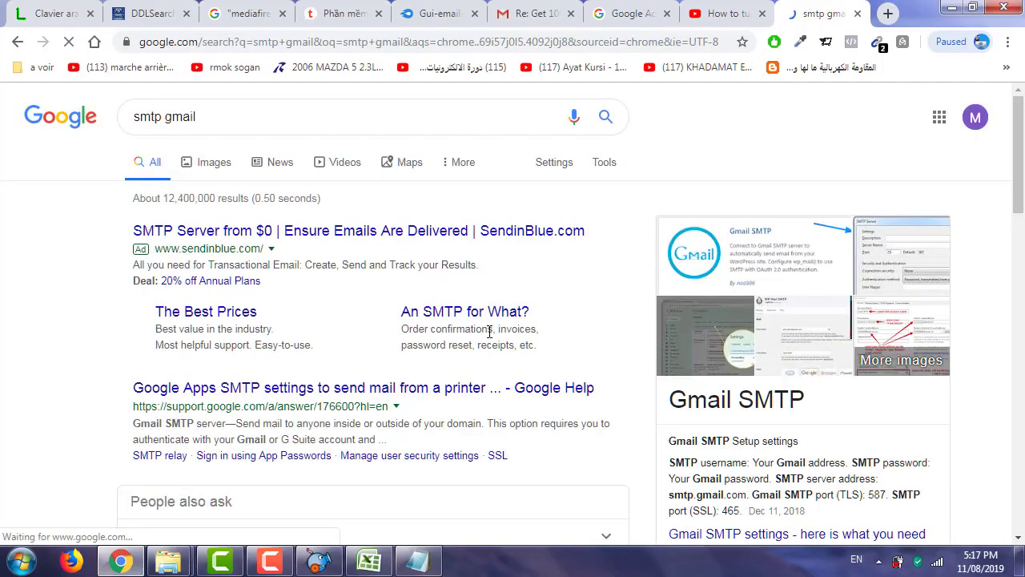
Find and highlight the smtp.gmail.com server address and port details in the results
{"action": "scroll", "coordinate": [479, 383], "scroll_direction": "down", "scroll_amount": 1}
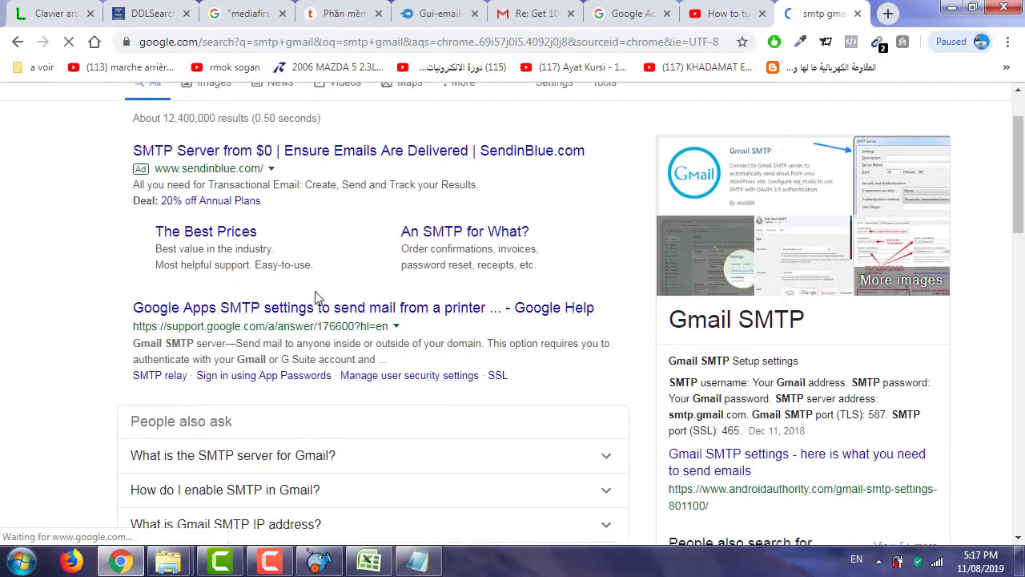
{"action": "scroll", "coordinate": [760, 355], "scroll_direction": "down", "scroll_amount": 2}
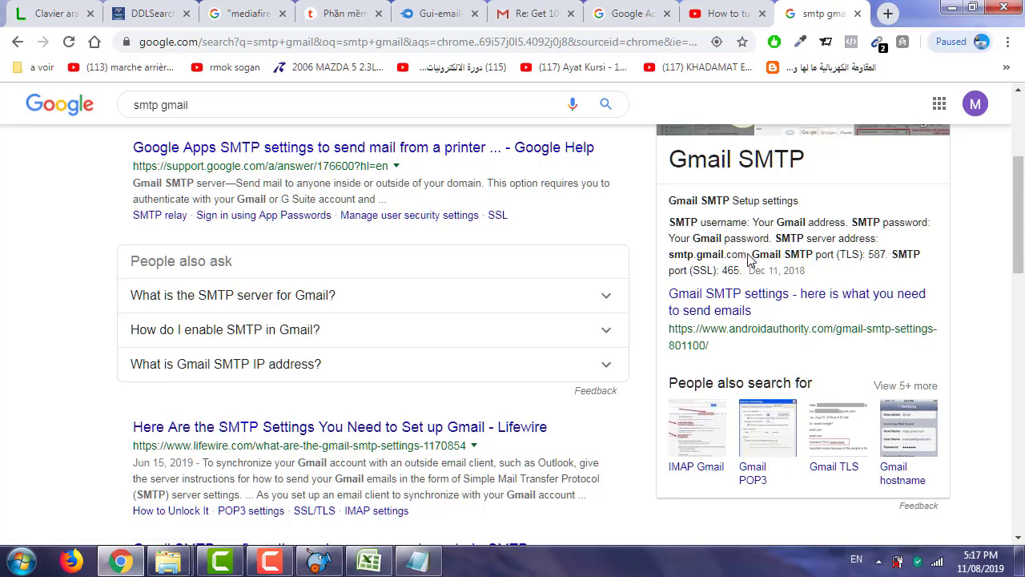
{"action": "left_click_drag", "start_coordinate": [750, 261], "coordinate": [665, 263]}
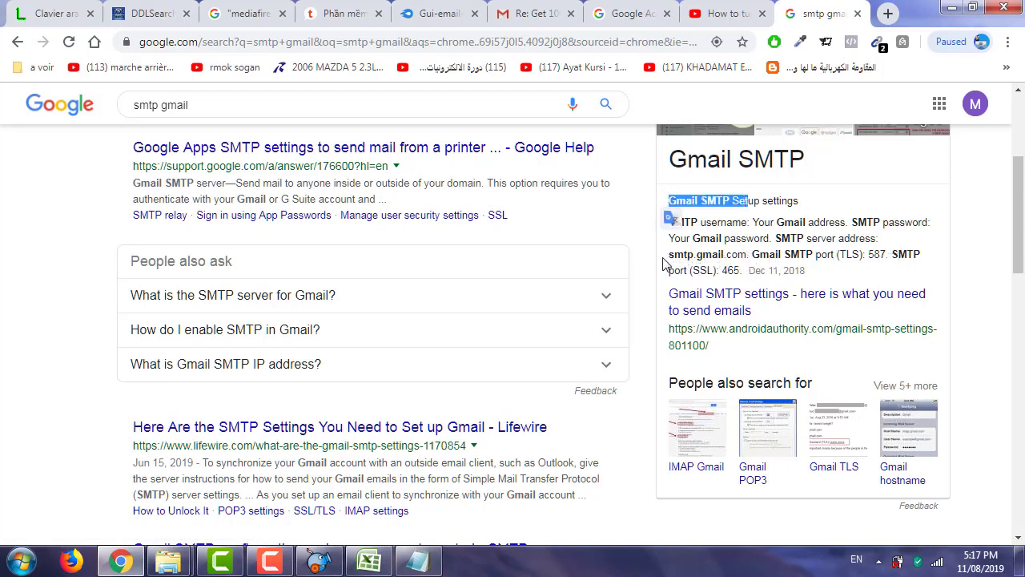
{"action": "left_click", "coordinate": [665, 265]}
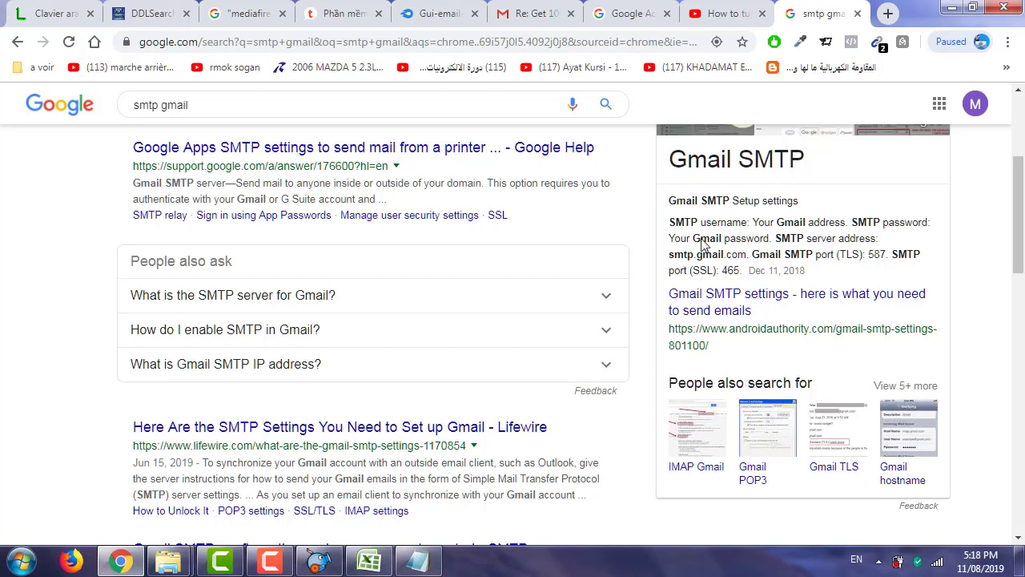
{"action": "left_click_drag", "start_coordinate": [677, 265], "coordinate": [687, 261]}
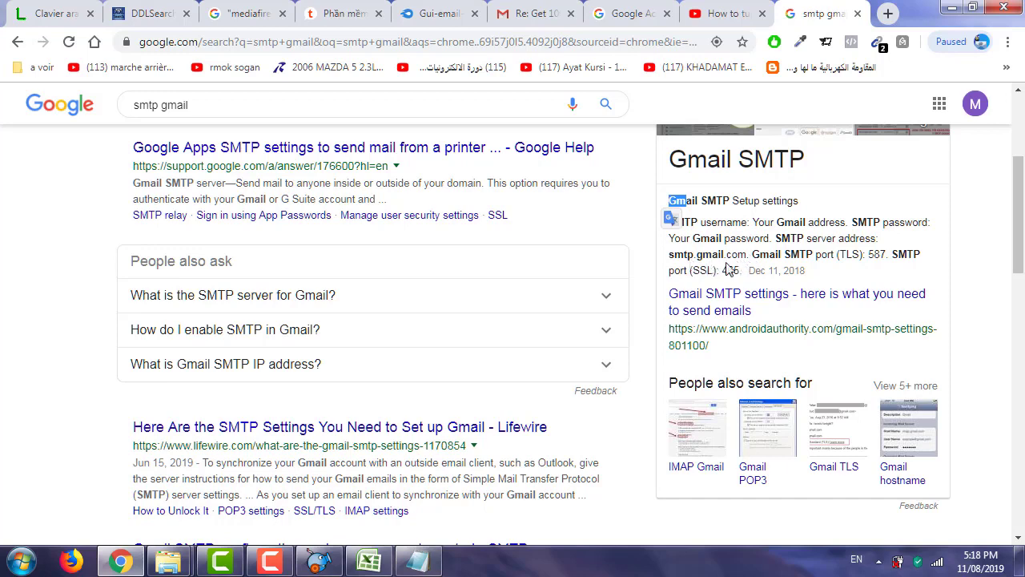
Enter smtp.gmail.com as the Serveur SMTP, checking the Chrome results for the address
{"action": "left_click", "coordinate": [319, 561]}
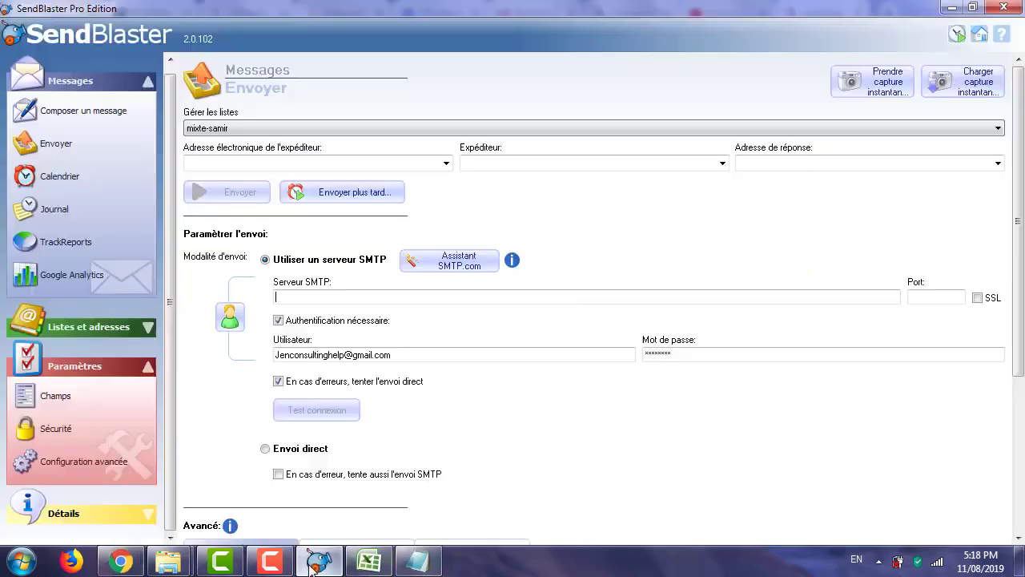
{"action": "type", "text": "smt"}
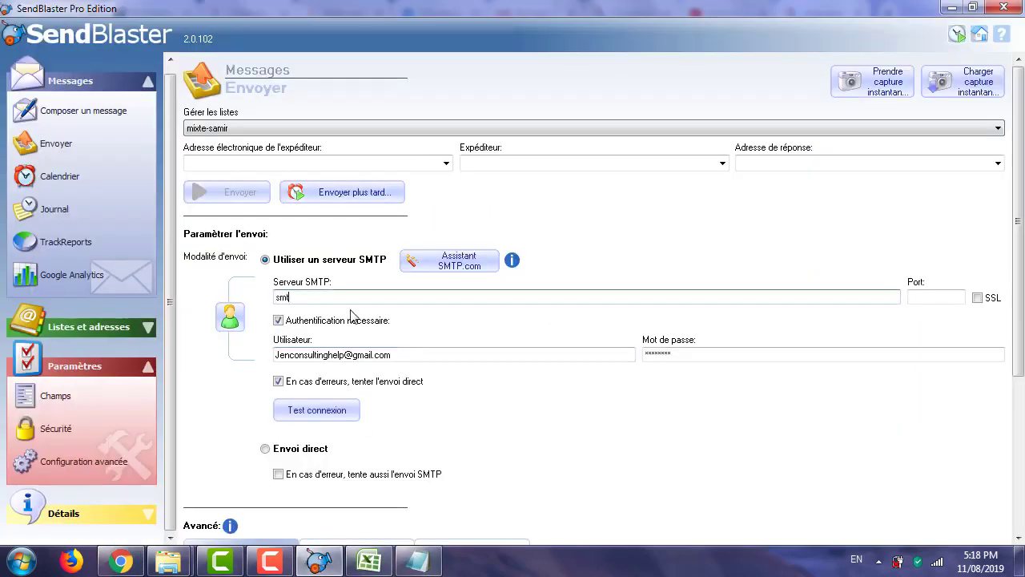
{"action": "type", "text": "p.gmail.com"}
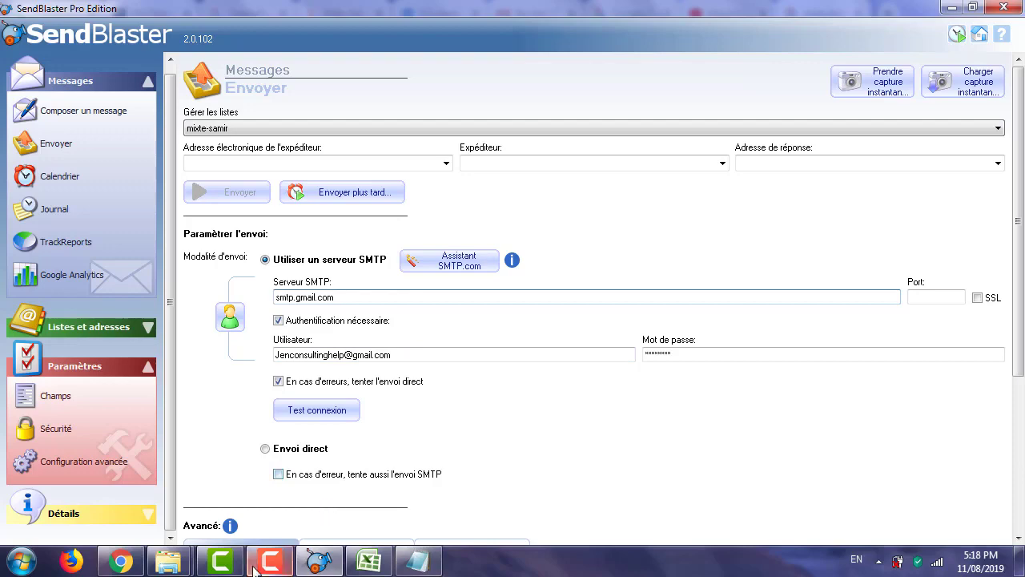
{"action": "left_click", "coordinate": [120, 561]}
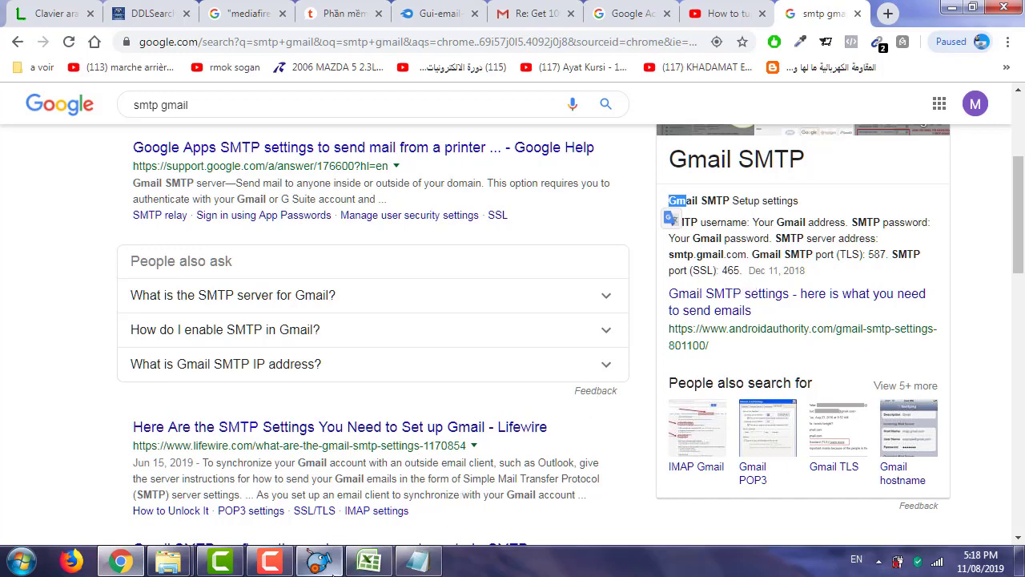
{"action": "left_click", "coordinate": [319, 560]}
{"action": "scroll", "coordinate": [649, 264], "scroll_direction": "down", "scroll_amount": 3}
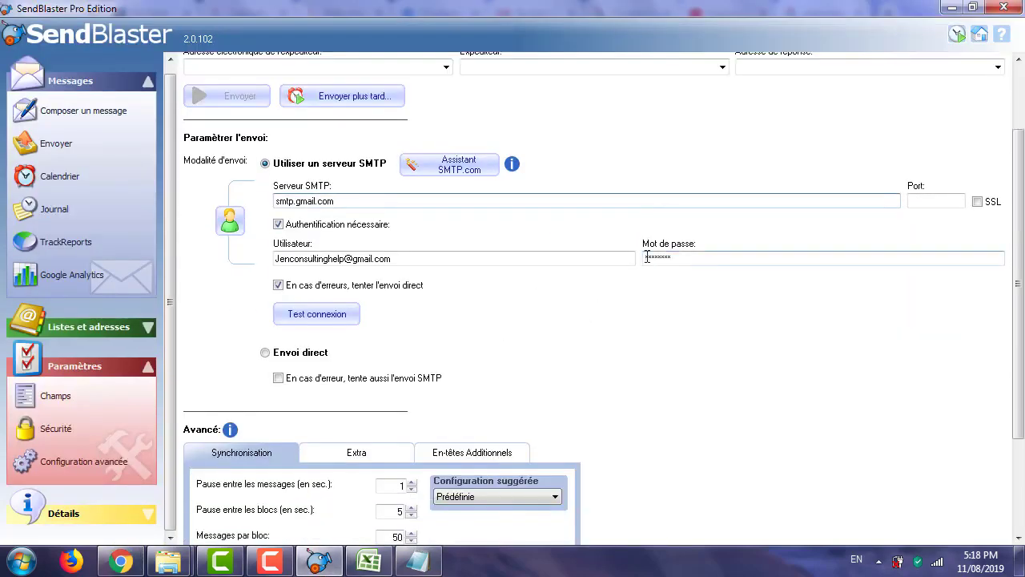
Change Pause entre les messages to 6 under Avancé > Synchronisation
{"action": "scroll", "coordinate": [648, 261], "scroll_direction": "down", "scroll_amount": 3}
{"action": "scroll", "coordinate": [649, 263], "scroll_direction": "down", "scroll_amount": 1}
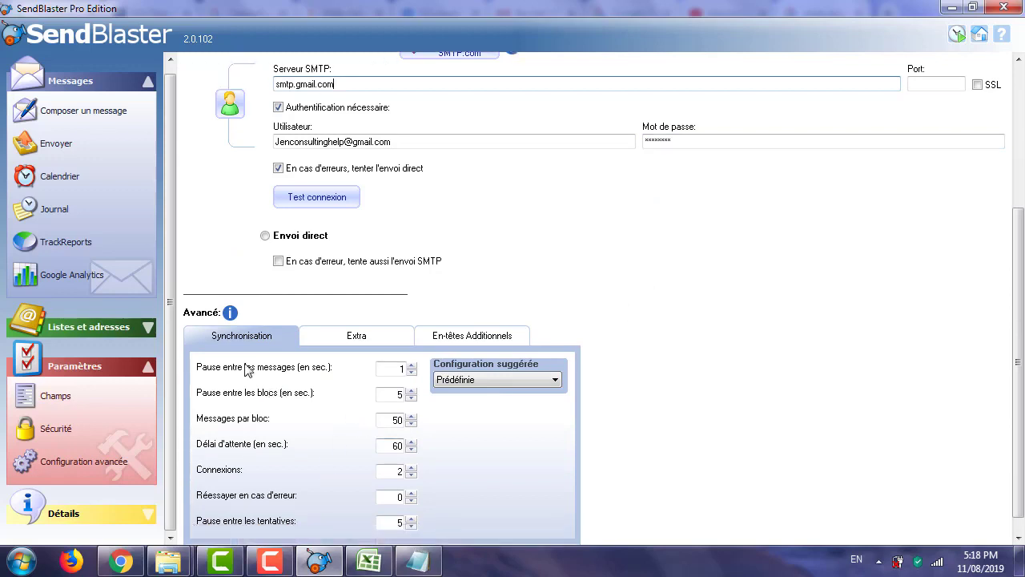
{"action": "double_click", "coordinate": [393, 371]}
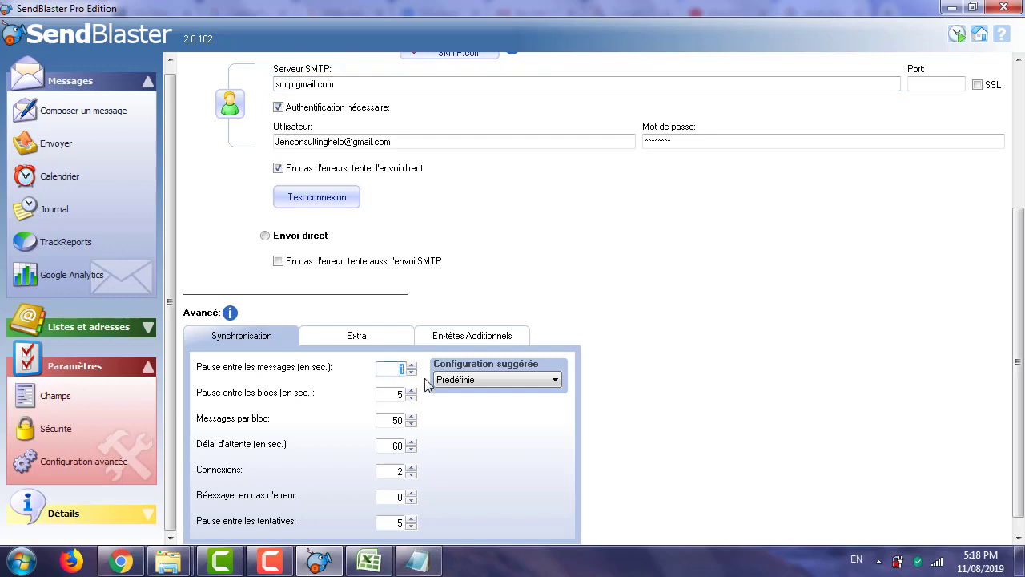
{"action": "type", "text": "60"}
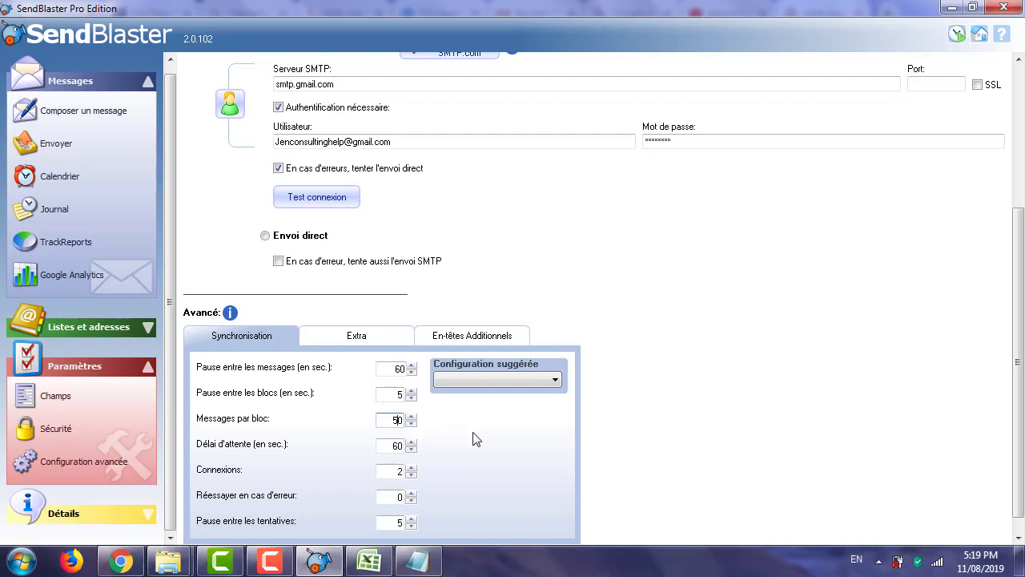
Apply the Lente preset: 5 s message pause, 10 s block pause, 20 per block, 1 connection
{"action": "left_click", "coordinate": [556, 382]}
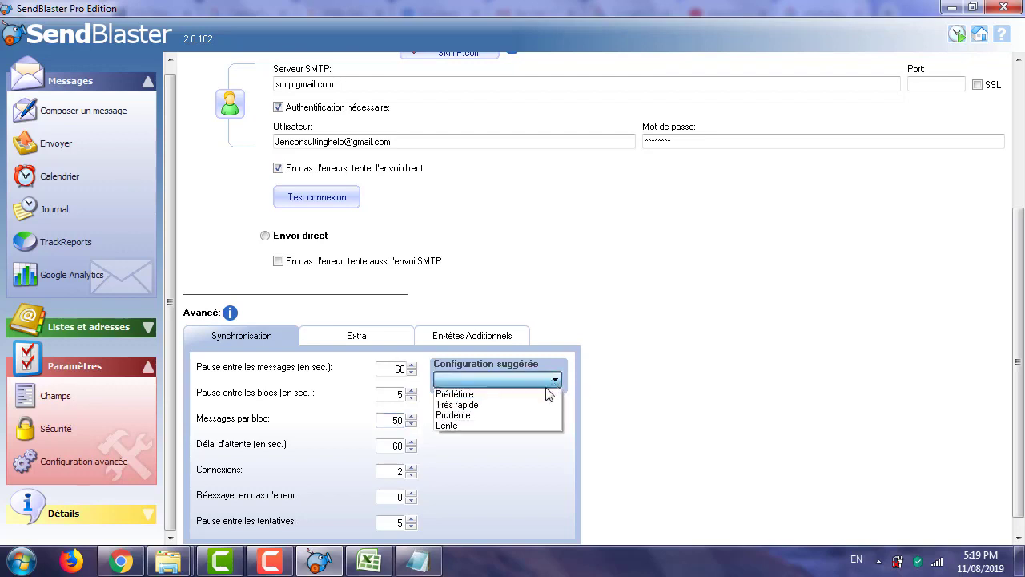
{"action": "key", "text": "l"}
{"action": "key", "text": "Return"}
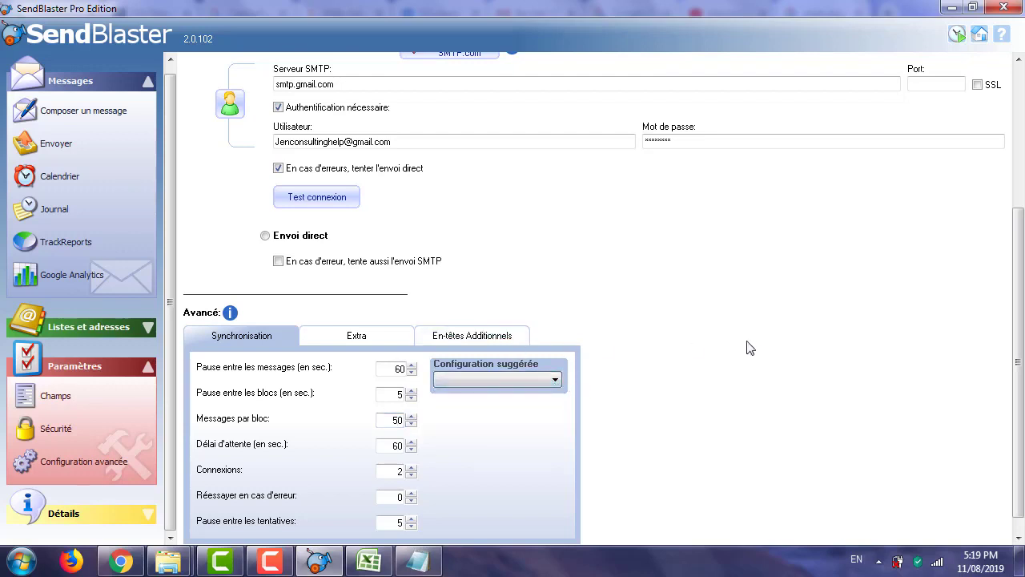
{"action": "scroll", "coordinate": [1023, 494], "scroll_direction": "down", "scroll_amount": 1}
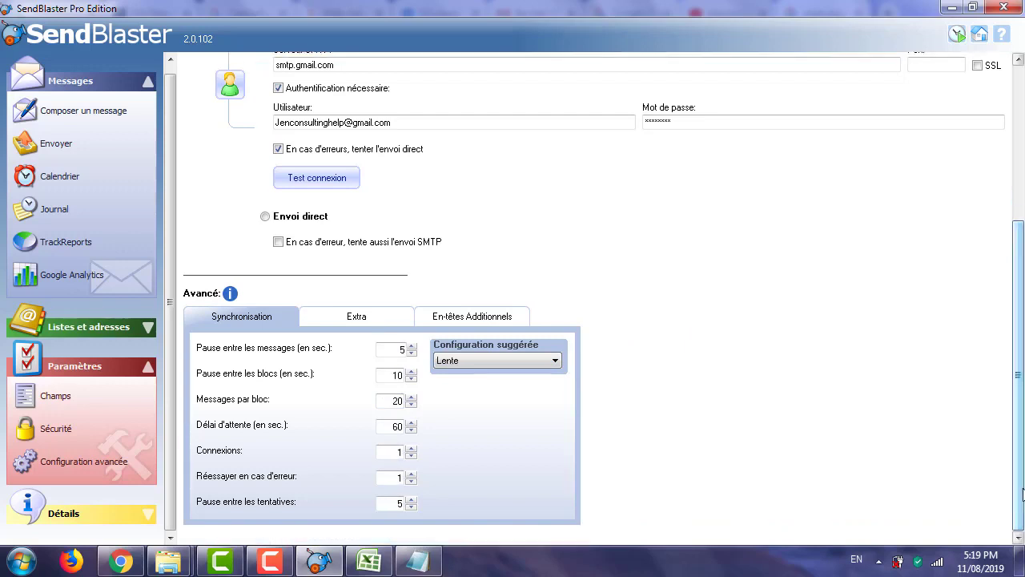
{"action": "scroll", "coordinate": [803, 268], "scroll_direction": "up", "scroll_amount": 5}
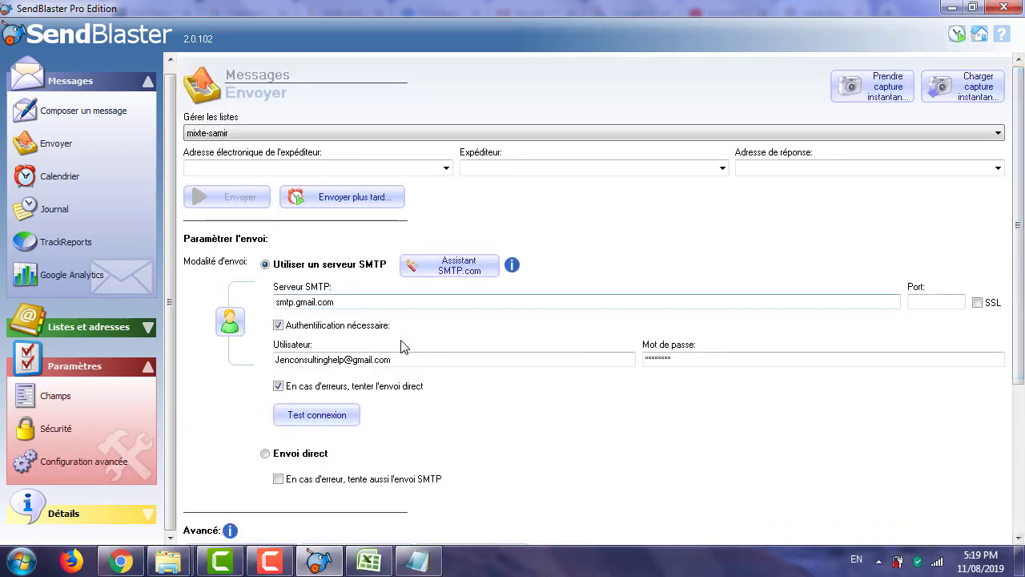
{"action": "left_click", "coordinate": [345, 415]}
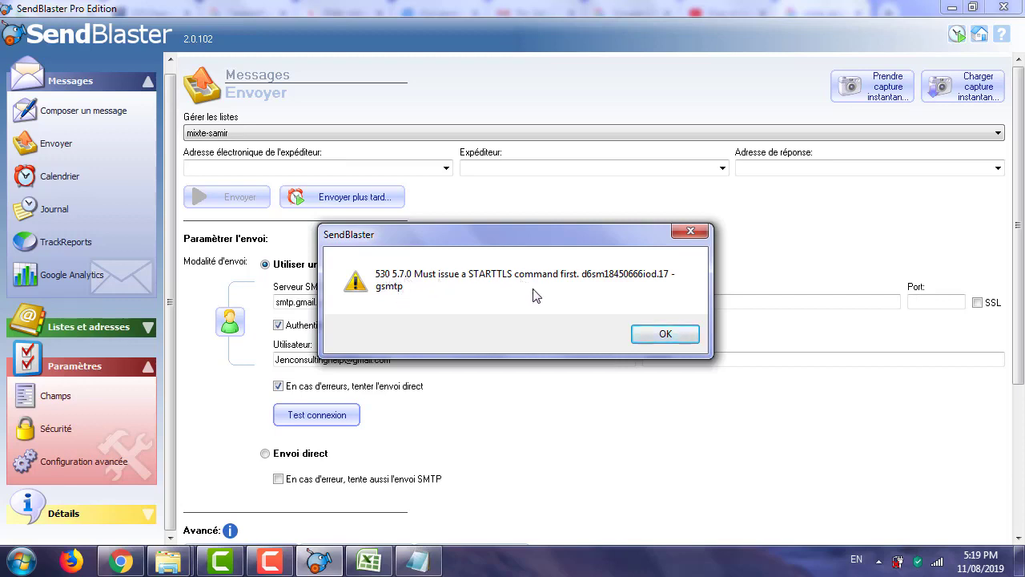
{"action": "left_click", "coordinate": [661, 336]}
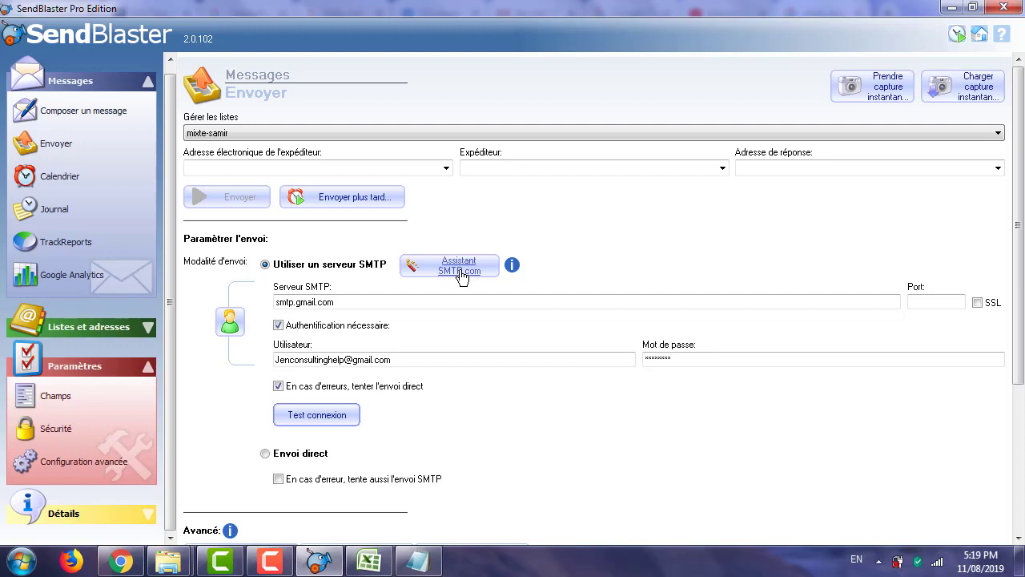
{"action": "left_click", "coordinate": [460, 270]}
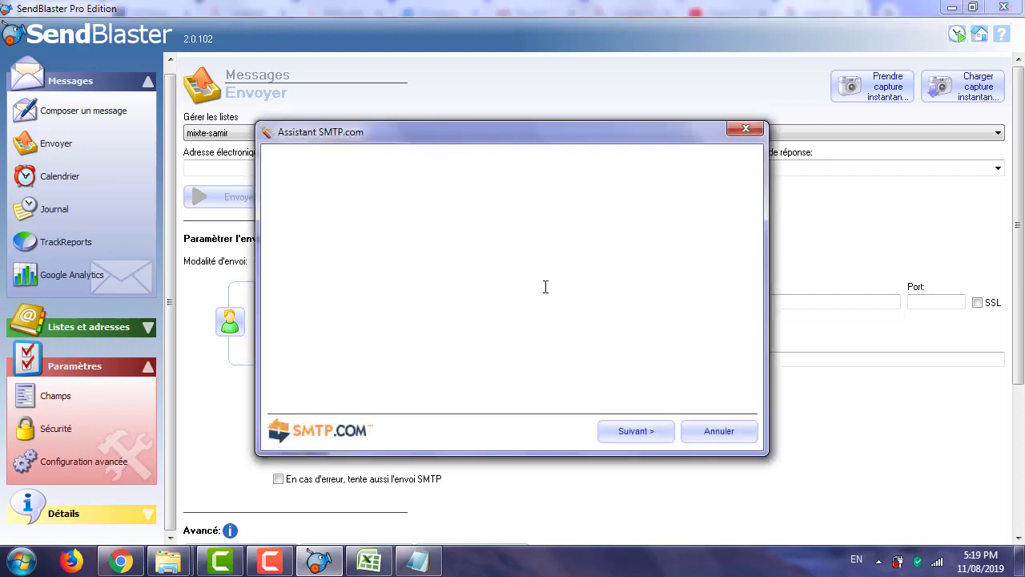
{"action": "left_click", "coordinate": [631, 430]}
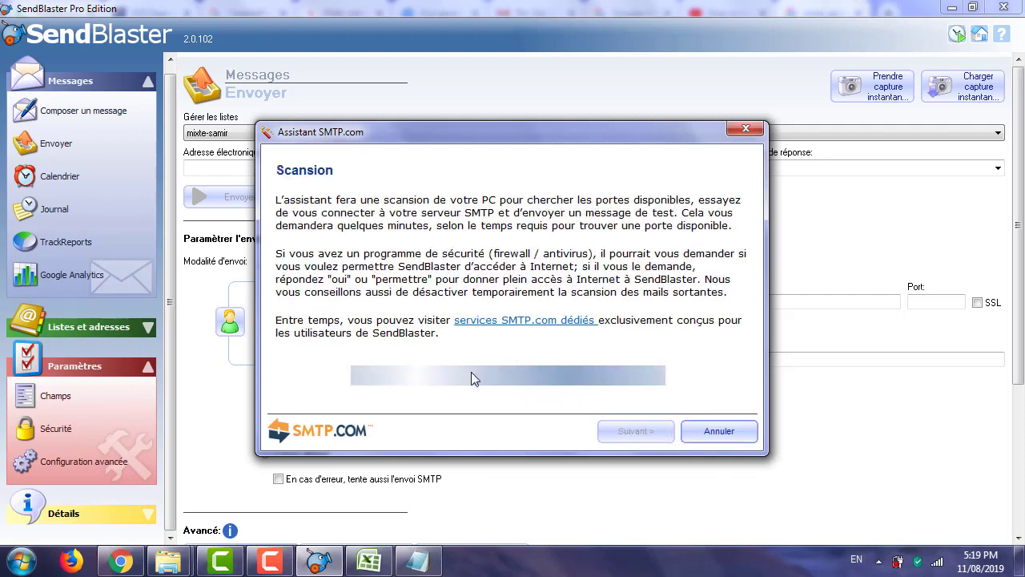
{"action": "left_click", "coordinate": [747, 128]}
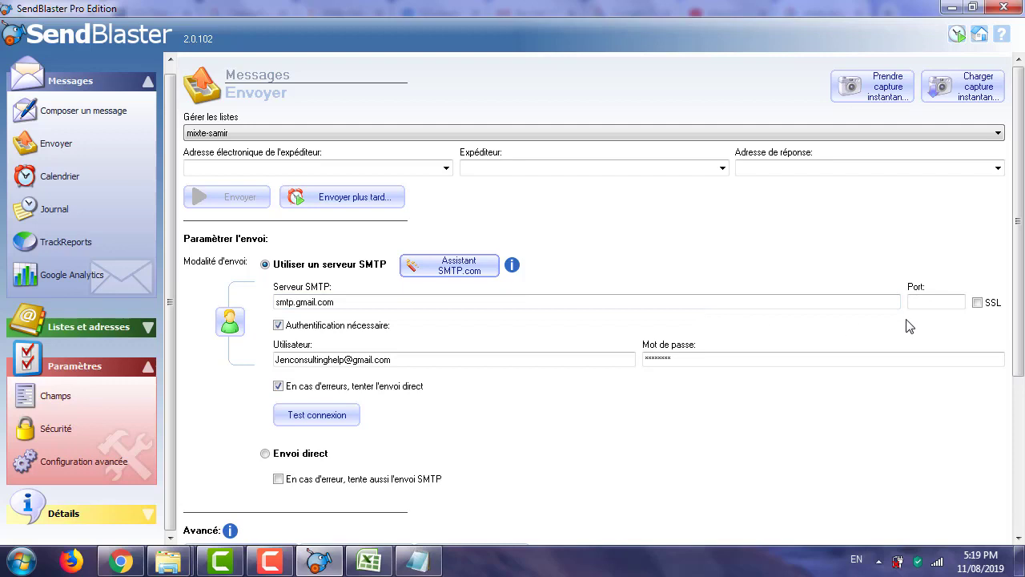
Enable SSL on port 465, test the connection, and dismiss Gmail's credentials-rejected error
{"action": "left_click", "coordinate": [978, 303]}
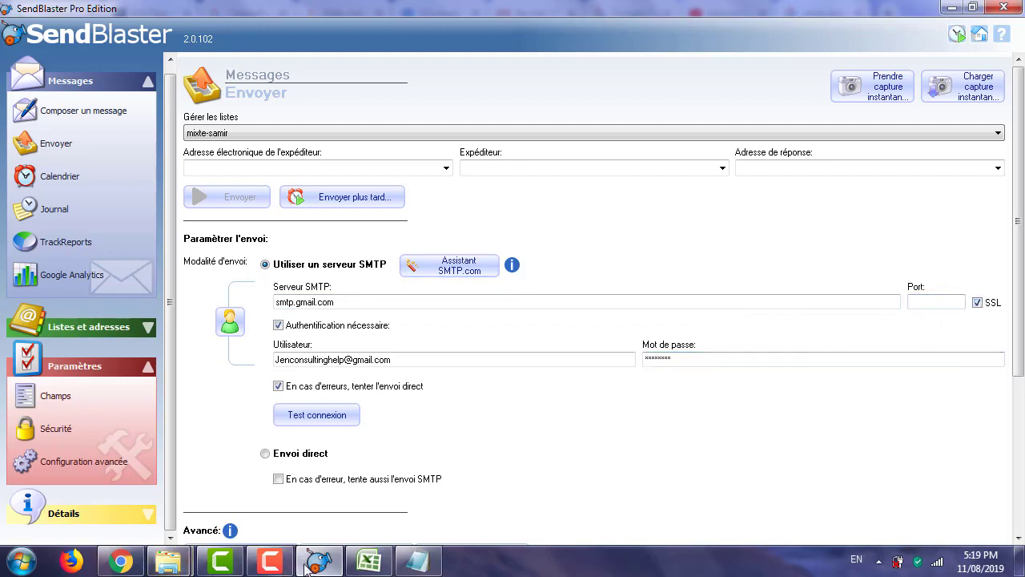
{"action": "left_click", "coordinate": [120, 561]}
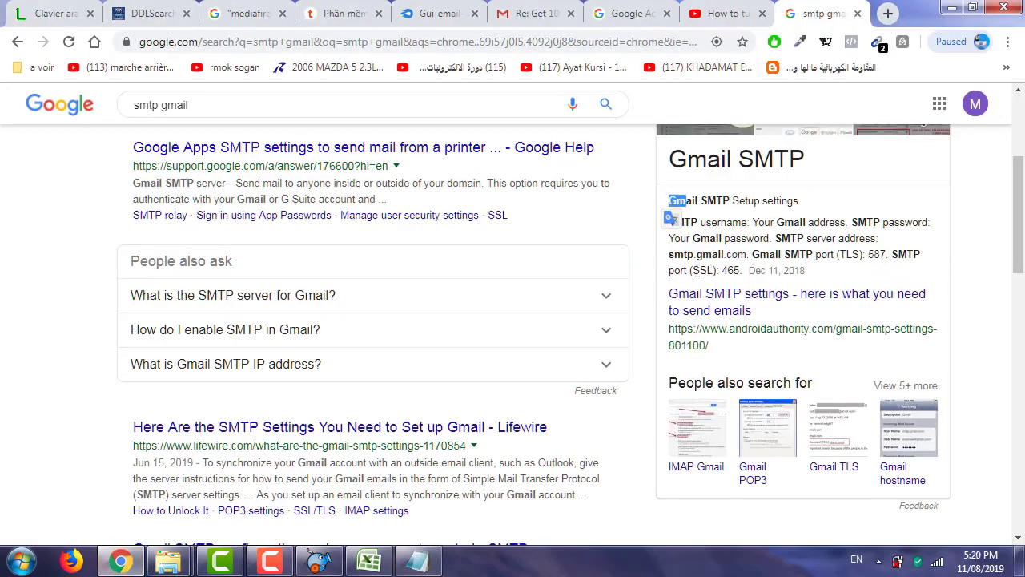
{"action": "left_click", "coordinate": [319, 561]}
{"action": "left_click", "coordinate": [945, 300]}
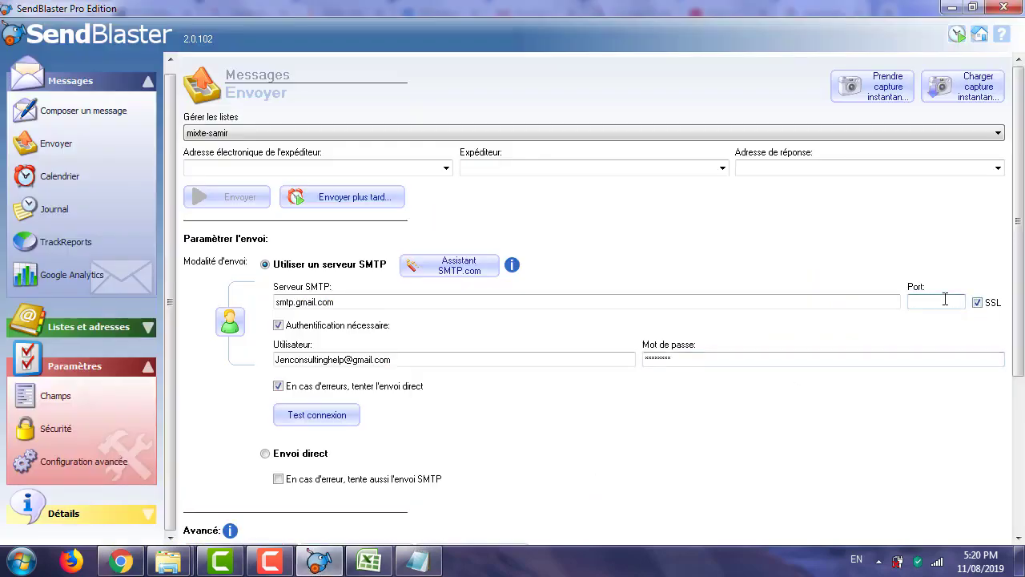
{"action": "type", "text": "465"}
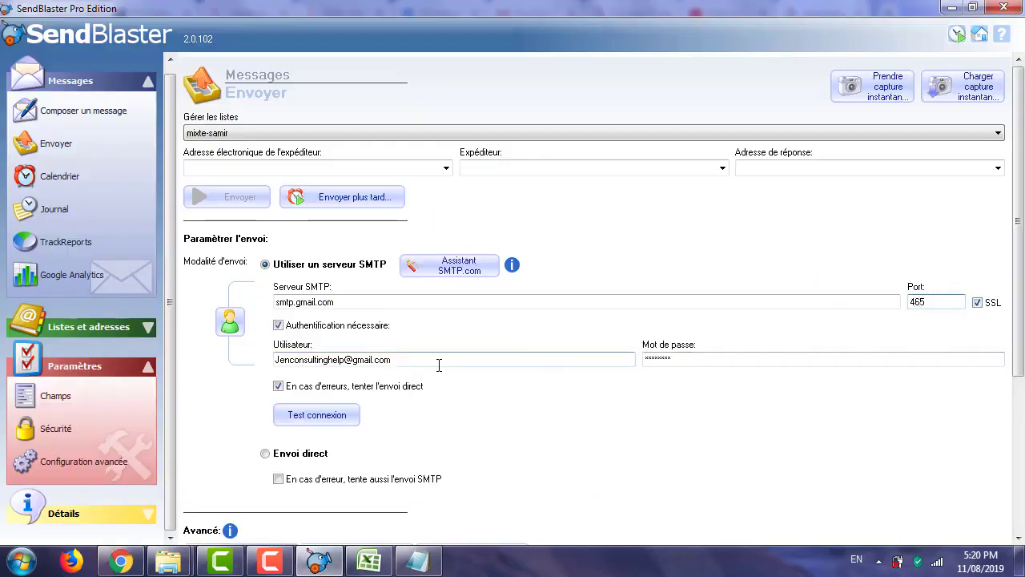
{"action": "left_click", "coordinate": [335, 415]}
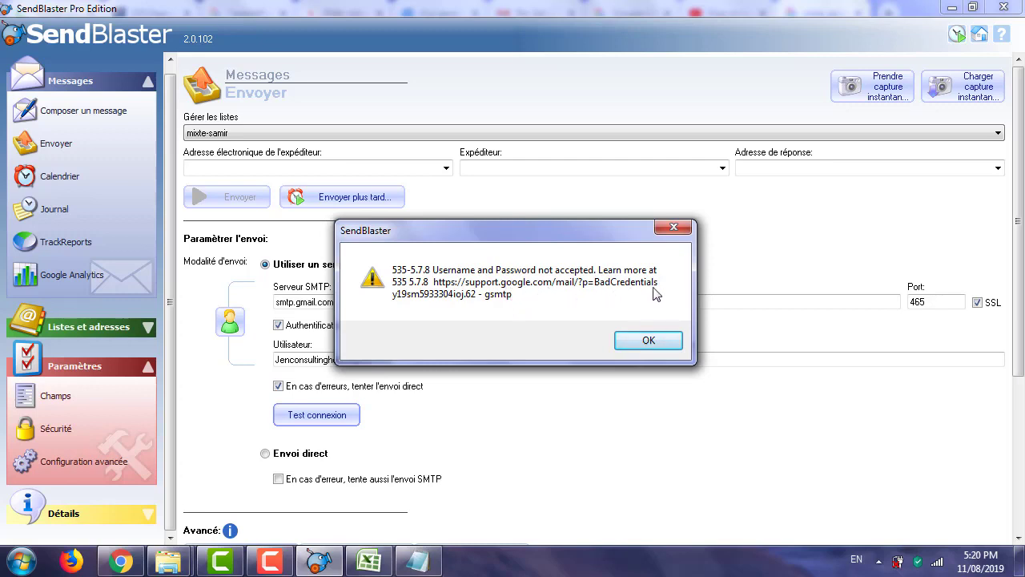
{"action": "left_click", "coordinate": [649, 340]}
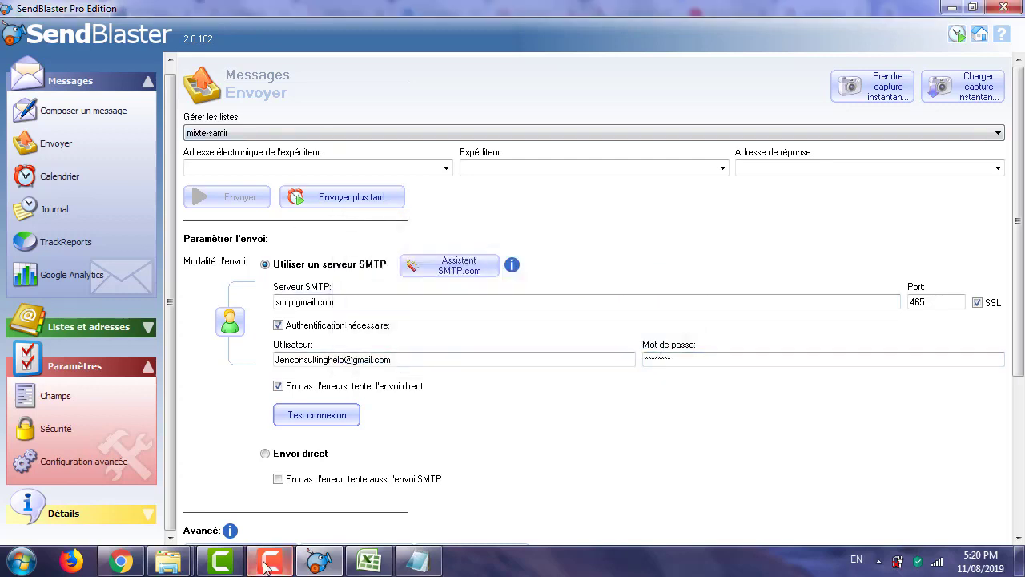
Bring Chrome forward and switch to the Google Account tab
{"action": "left_click", "coordinate": [121, 561]}
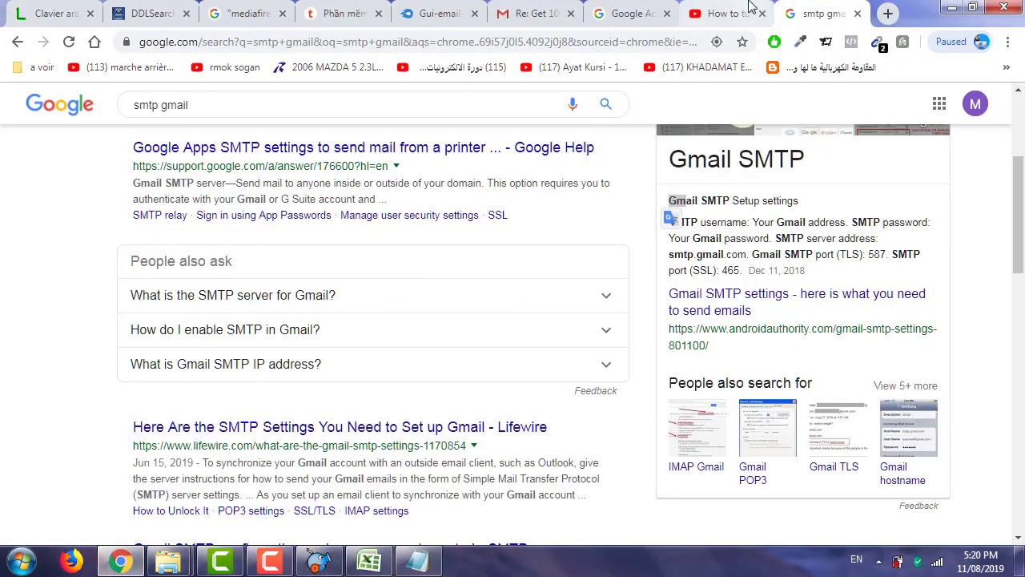
{"action": "left_click", "coordinate": [521, 11]}
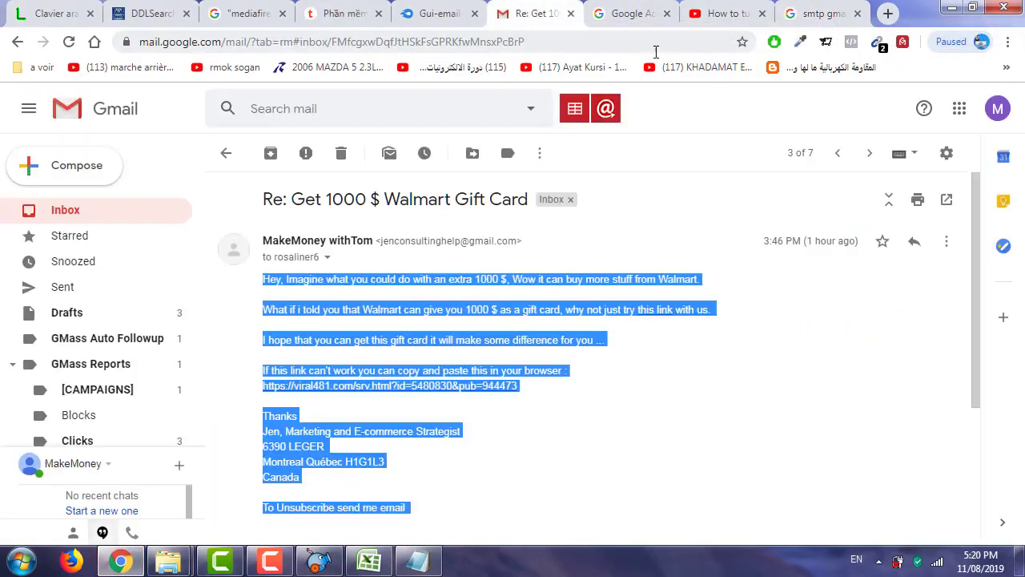
{"action": "left_click", "coordinate": [694, 167]}
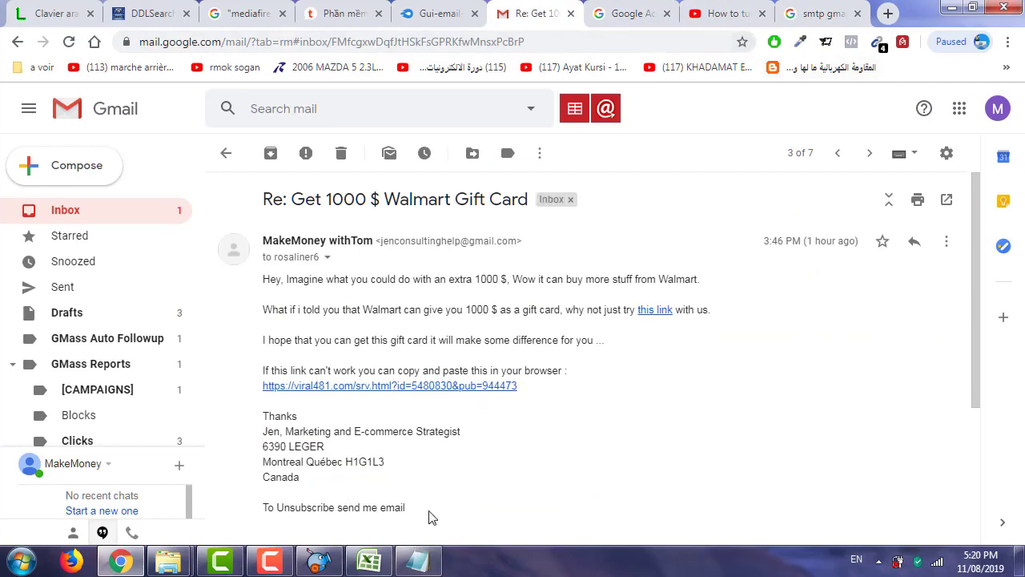
{"action": "left_click", "coordinate": [271, 561]}
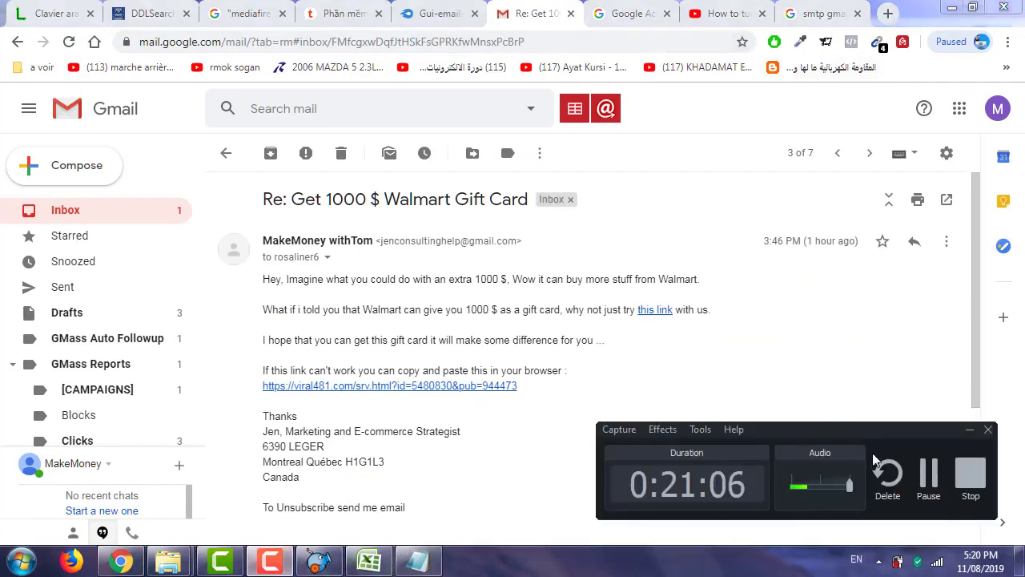
{"action": "left_click", "coordinate": [929, 478]}
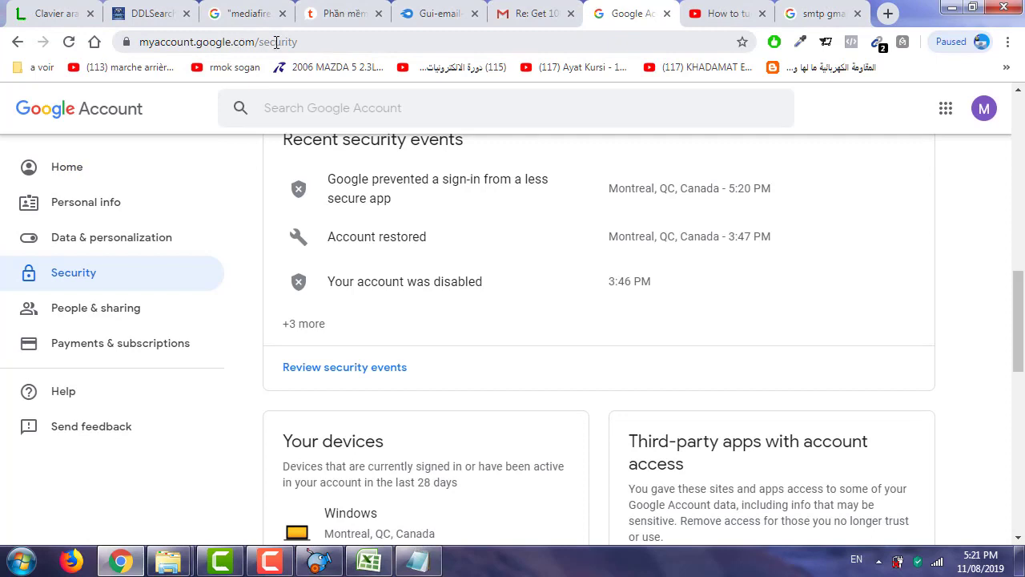
Open Security settings and scroll down to Less secure app access, currently off
{"action": "left_click", "coordinate": [165, 280]}
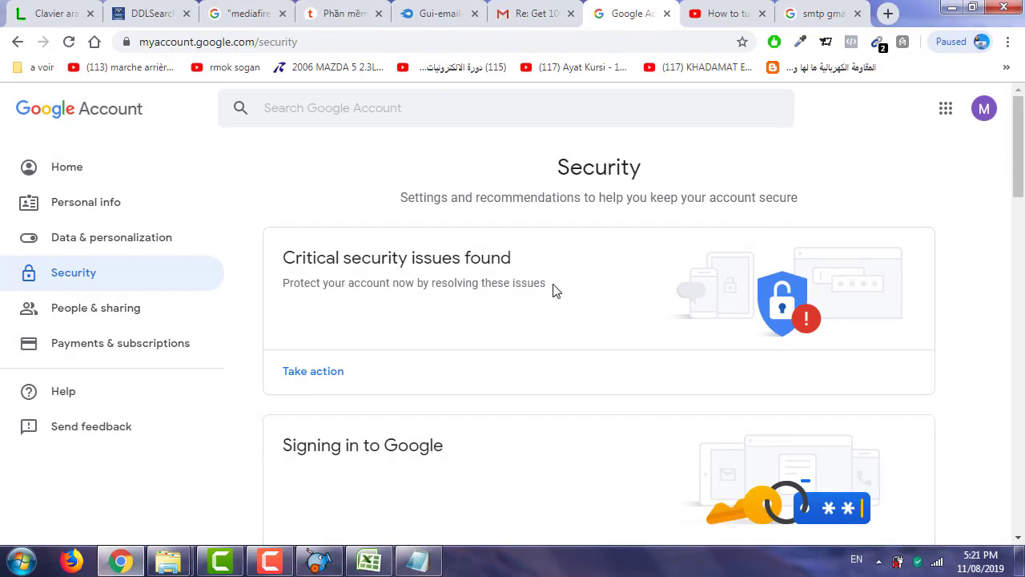
{"action": "scroll", "coordinate": [553, 291], "scroll_direction": "down", "scroll_amount": 3}
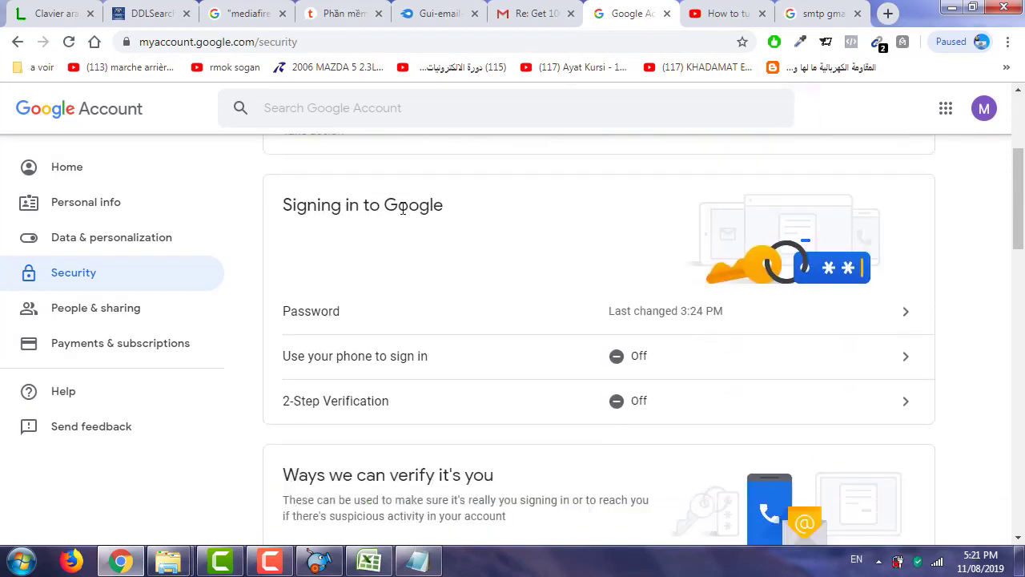
{"action": "scroll", "coordinate": [403, 208], "scroll_direction": "down", "scroll_amount": 2}
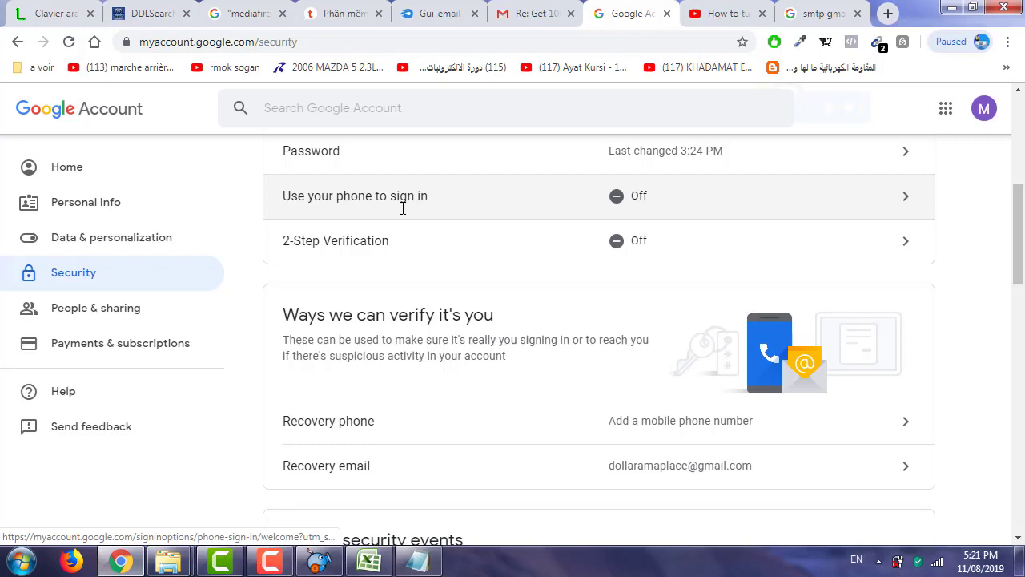
{"action": "scroll", "coordinate": [403, 208], "scroll_direction": "down", "scroll_amount": 2}
{"action": "scroll", "coordinate": [662, 285], "scroll_direction": "down", "scroll_amount": 3}
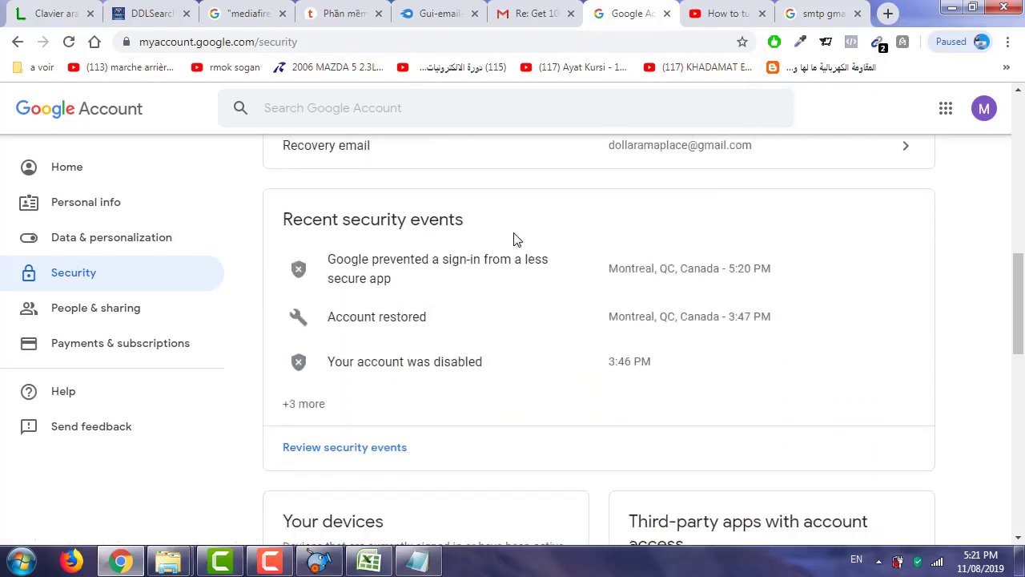
{"action": "scroll", "coordinate": [516, 239], "scroll_direction": "down", "scroll_amount": 2}
{"action": "scroll", "coordinate": [517, 240], "scroll_direction": "down", "scroll_amount": 1}
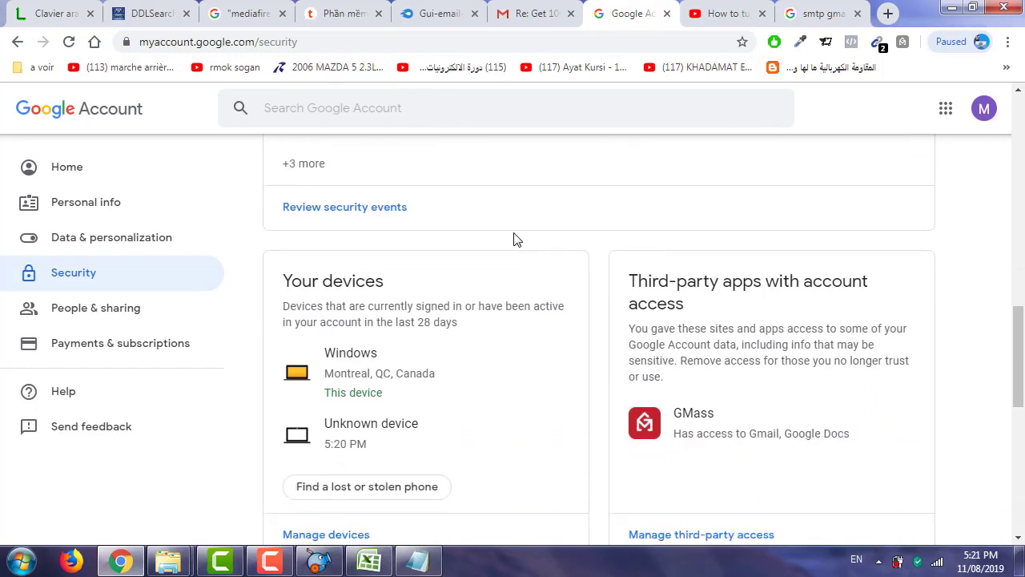
{"action": "scroll", "coordinate": [517, 240], "scroll_direction": "down", "scroll_amount": 1}
{"action": "scroll", "coordinate": [515, 236], "scroll_direction": "down", "scroll_amount": 3}
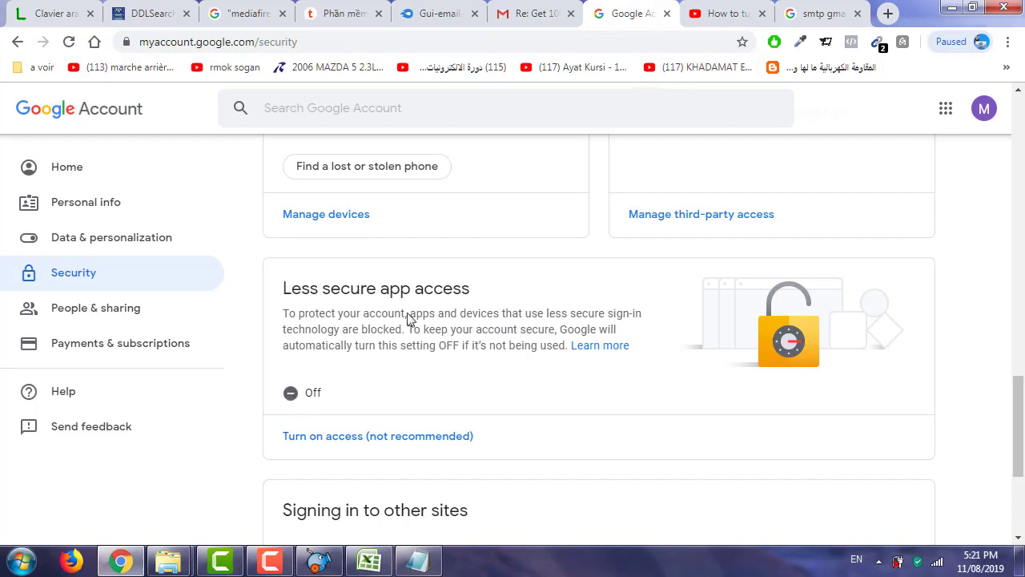
{"action": "scroll", "coordinate": [614, 384], "scroll_direction": "down", "scroll_amount": 1}
Turn Allow less secure apps ON for the Google Account, then return to SendBlaster
{"action": "left_click", "coordinate": [377, 357]}
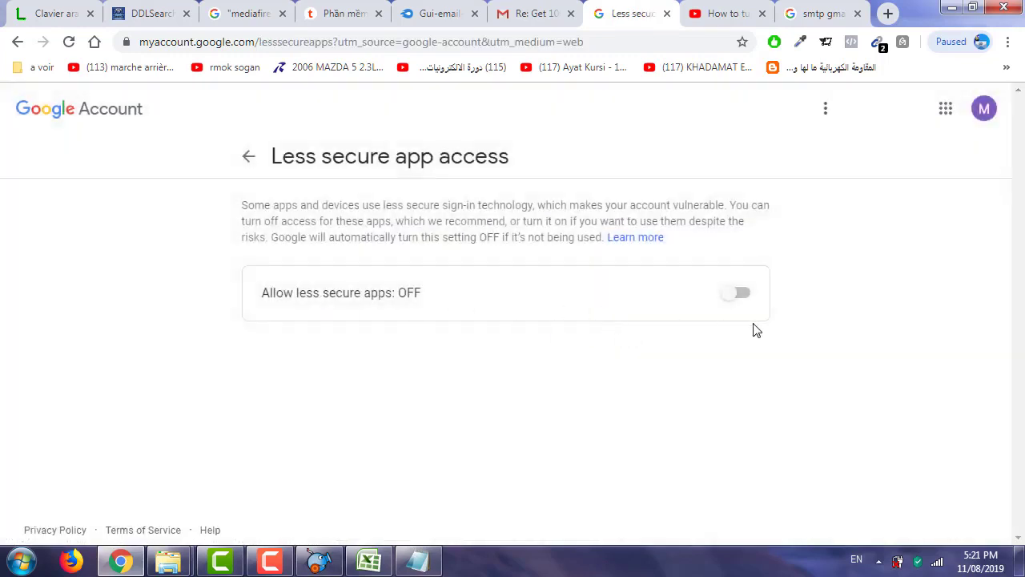
{"action": "left_click", "coordinate": [741, 295]}
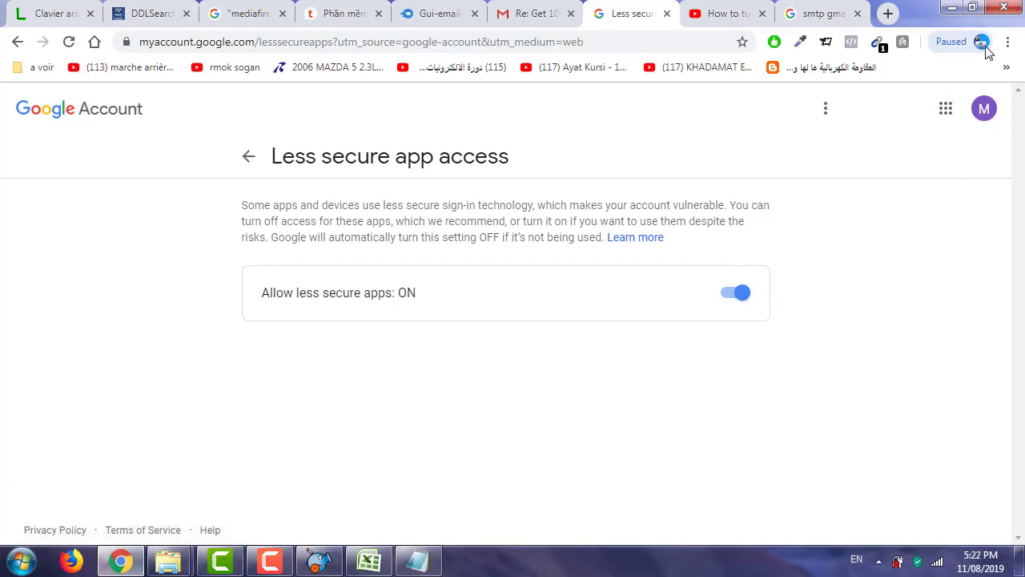
{"action": "left_click", "coordinate": [319, 561]}
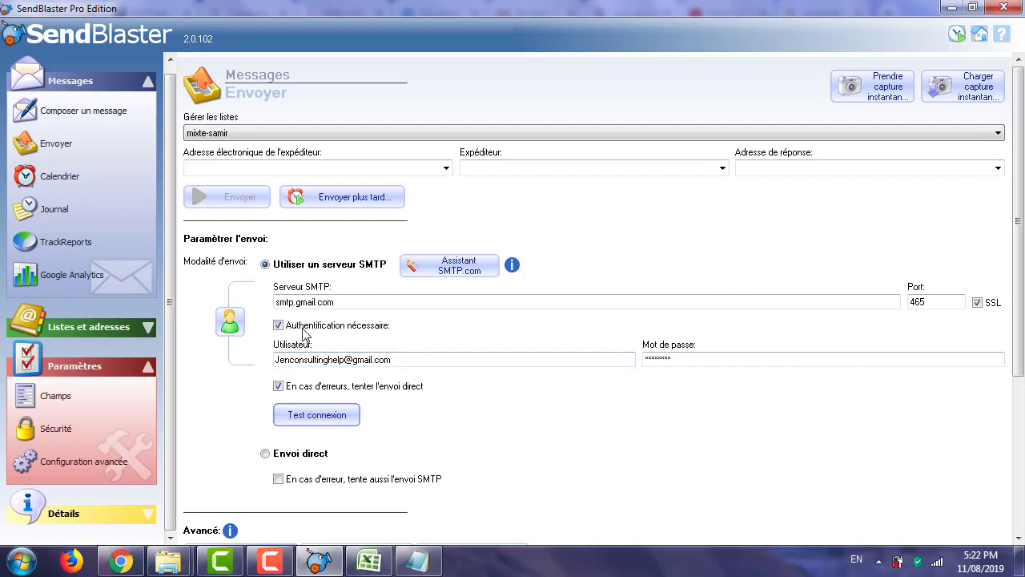
Retest the Gmail SMTP connection, dismiss the Connecté message, and select the sender e-mail field
{"action": "left_click", "coordinate": [333, 422]}
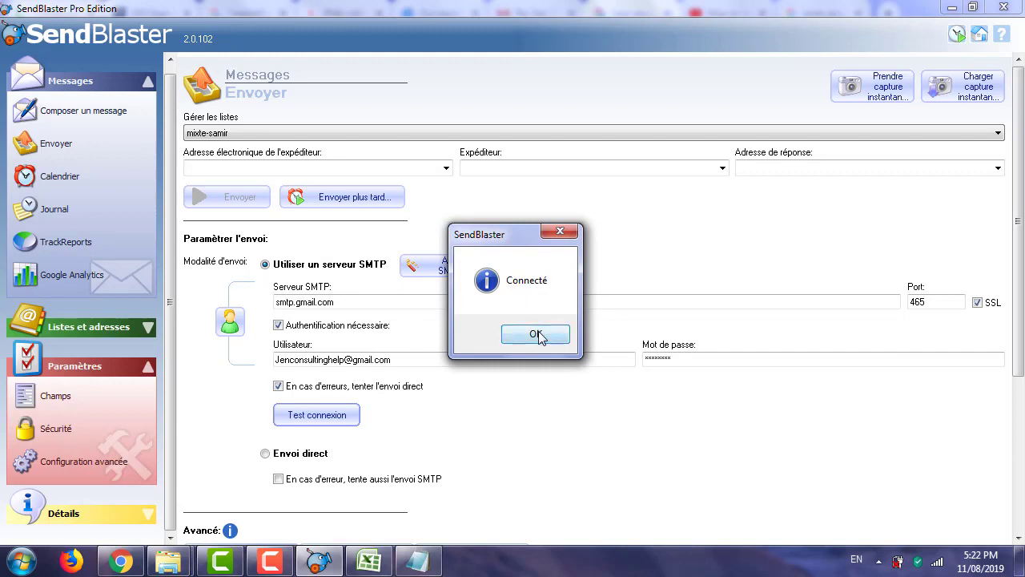
{"action": "left_click", "coordinate": [536, 335]}
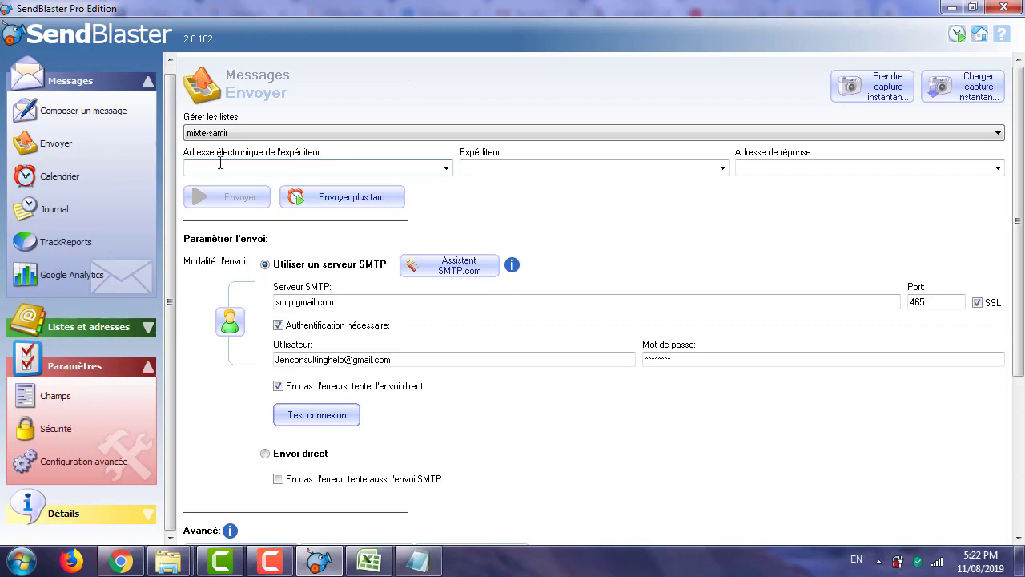
{"action": "left_click", "coordinate": [271, 166]}
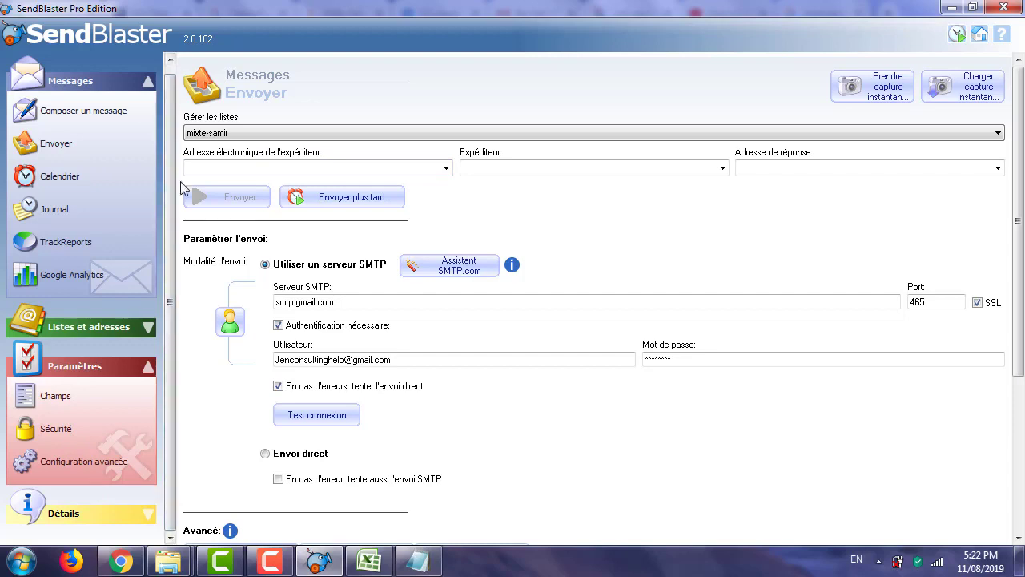
{"action": "left_click", "coordinate": [270, 561]}
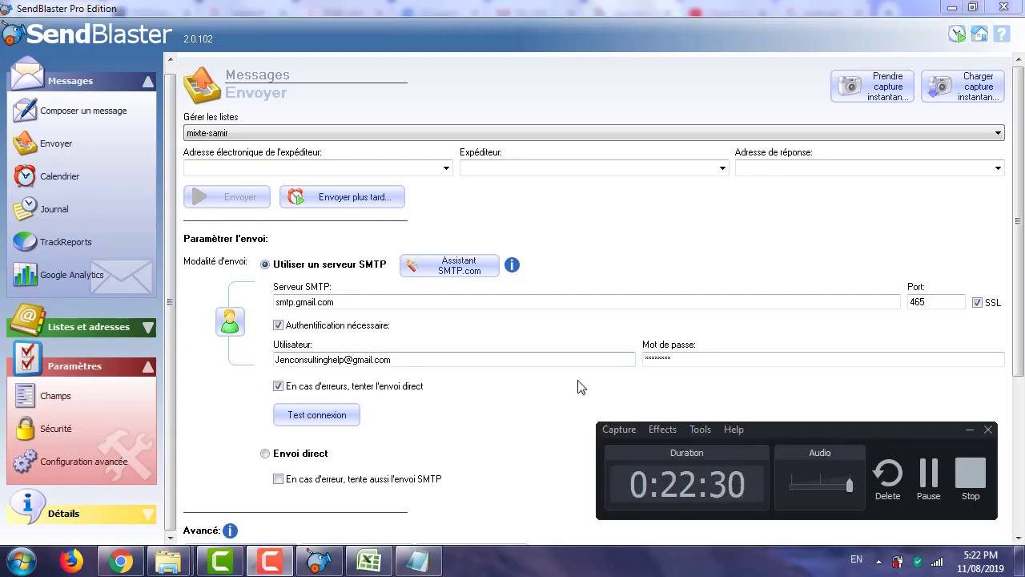
{"action": "left_click", "coordinate": [624, 37]}
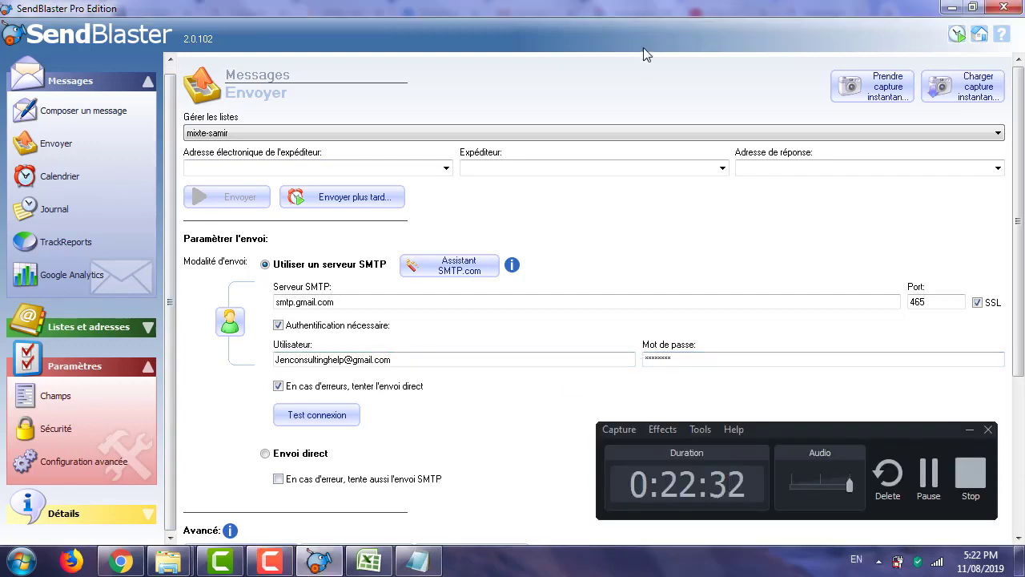
{"action": "left_click", "coordinate": [968, 431]}
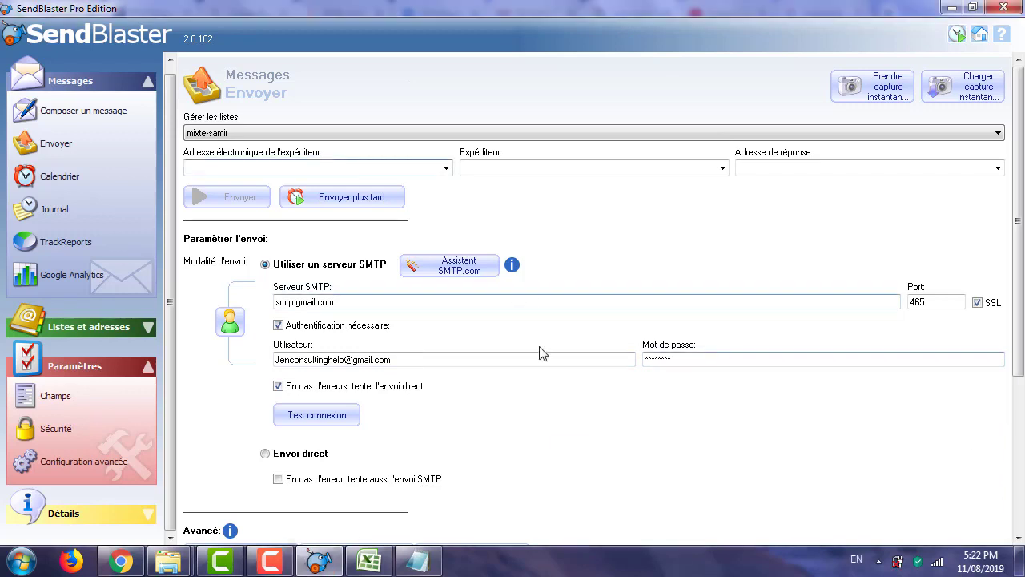
{"action": "left_click", "coordinate": [68, 147]}
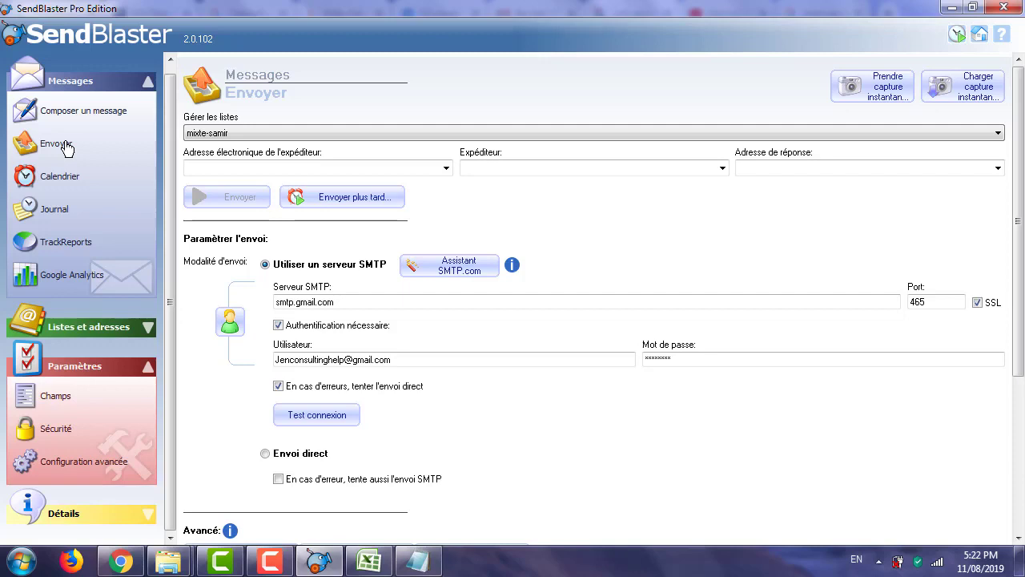
{"action": "left_click", "coordinate": [32, 113]}
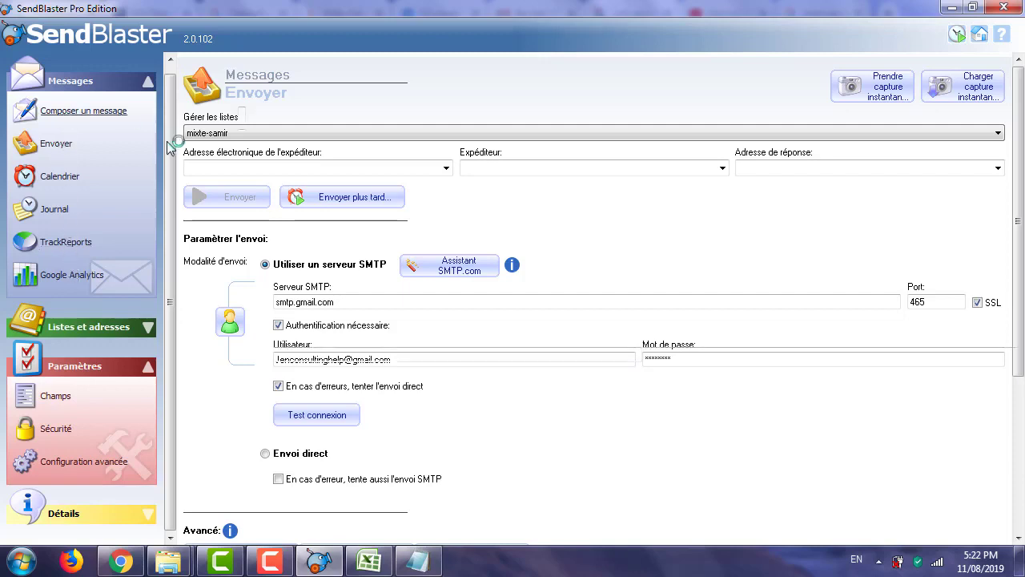
{"action": "left_click", "coordinate": [57, 146]}
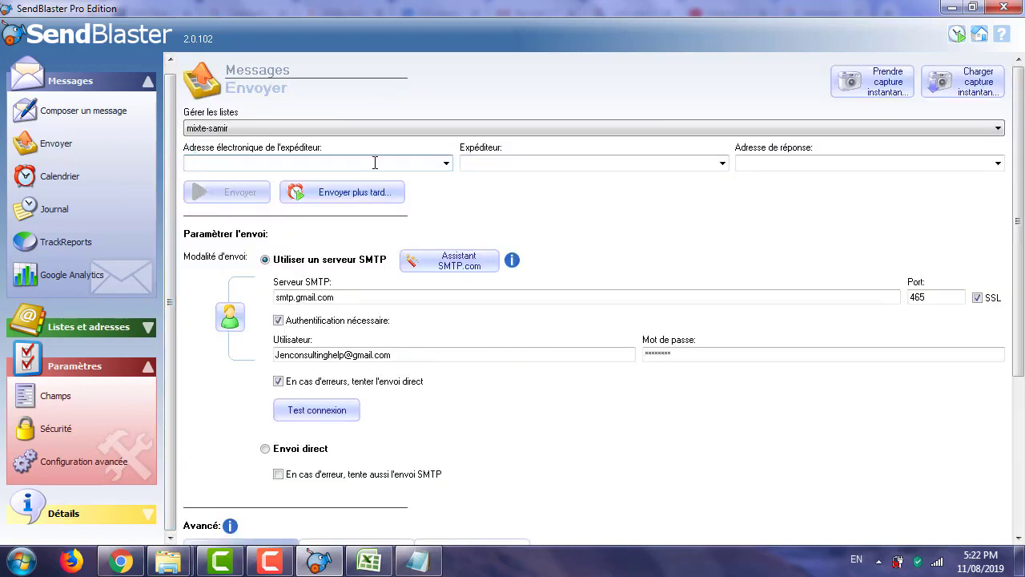
{"action": "left_click", "coordinate": [375, 162]}
{"action": "key", "text": "BackSpace"}
{"action": "key", "text": "BackSpace"}
{"action": "key", "text": "BackSpace"}
{"action": "key", "text": "BackSpace"}
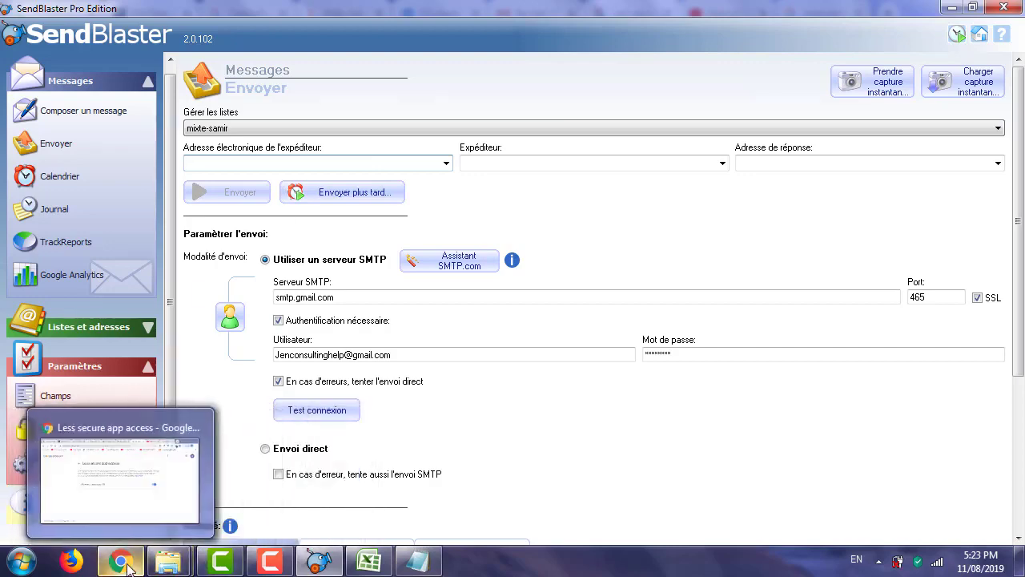
{"action": "left_click", "coordinate": [112, 473]}
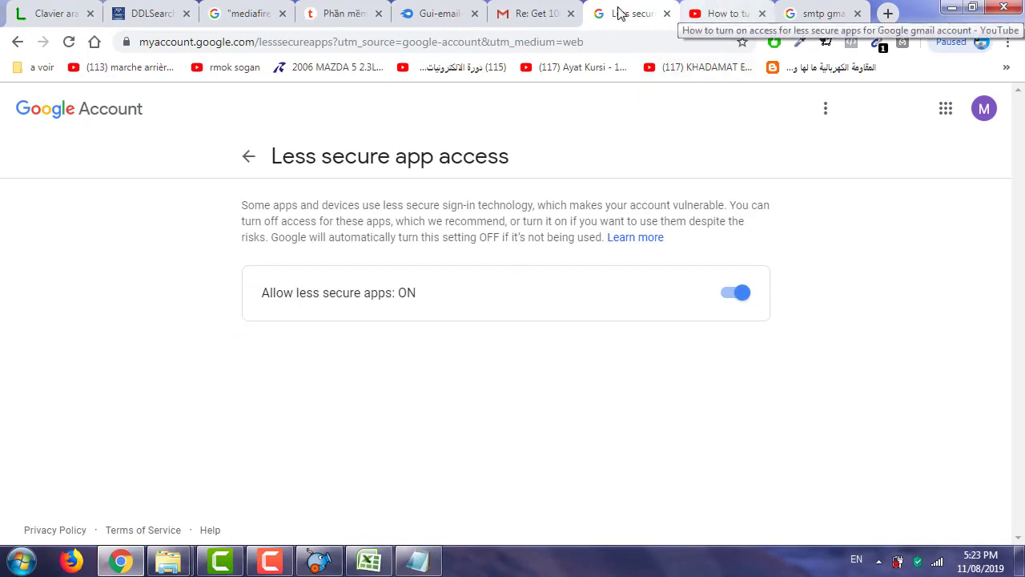
{"action": "left_click", "coordinate": [319, 561]}
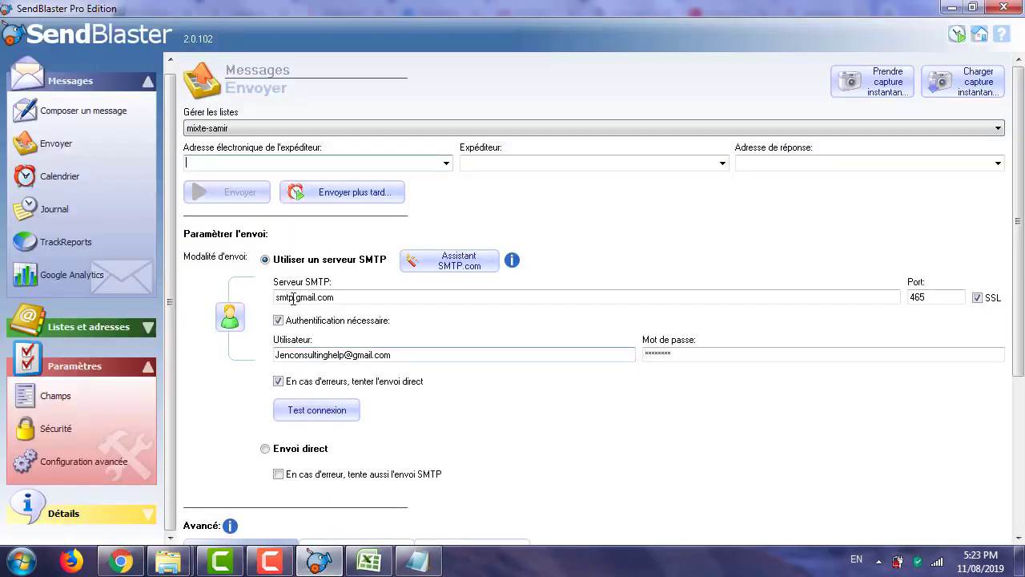
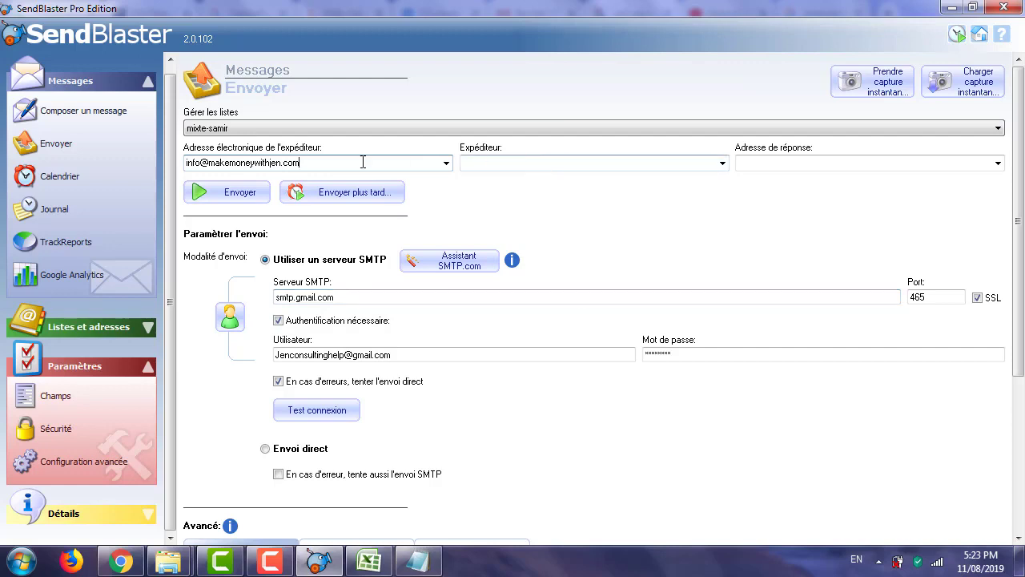
Type the sender's e-mail address, then copy it into the Expéditeur box
{"action": "left_click", "coordinate": [335, 164]}
{"action": "double_click", "coordinate": [336, 168]}
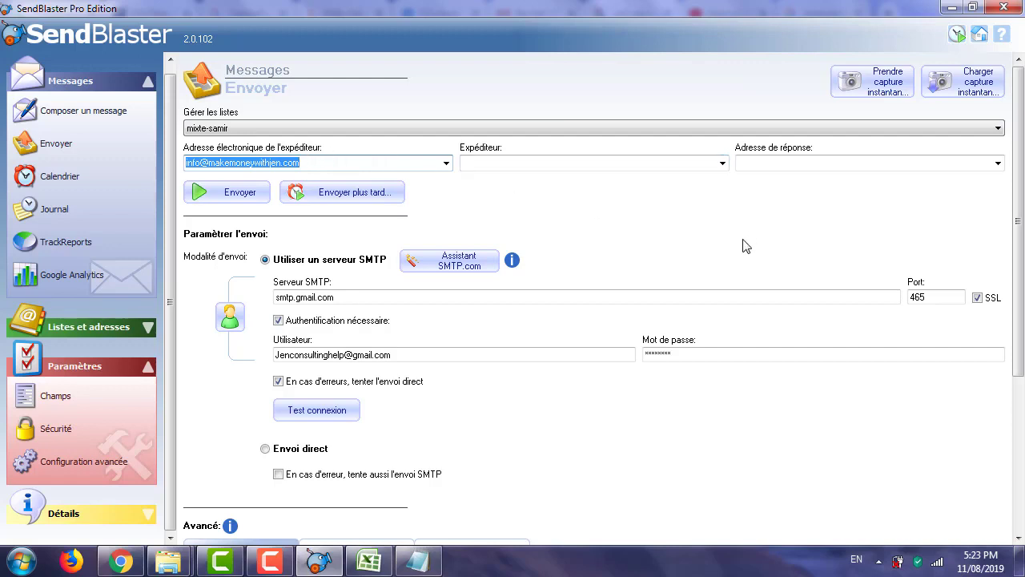
{"action": "left_click", "coordinate": [651, 168]}
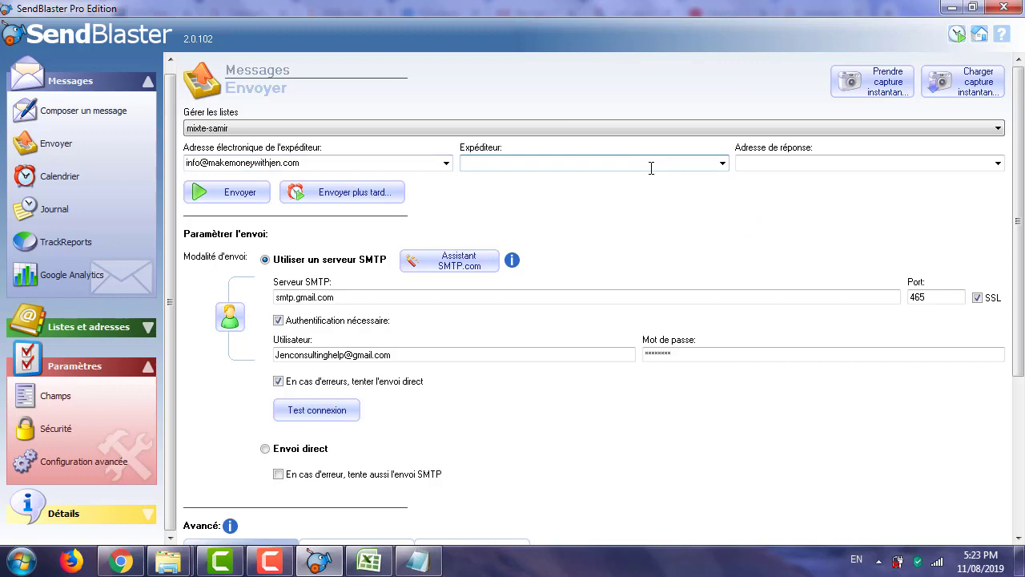
{"action": "left_click", "coordinate": [333, 166]}
{"action": "key", "text": "ctrl+c"}
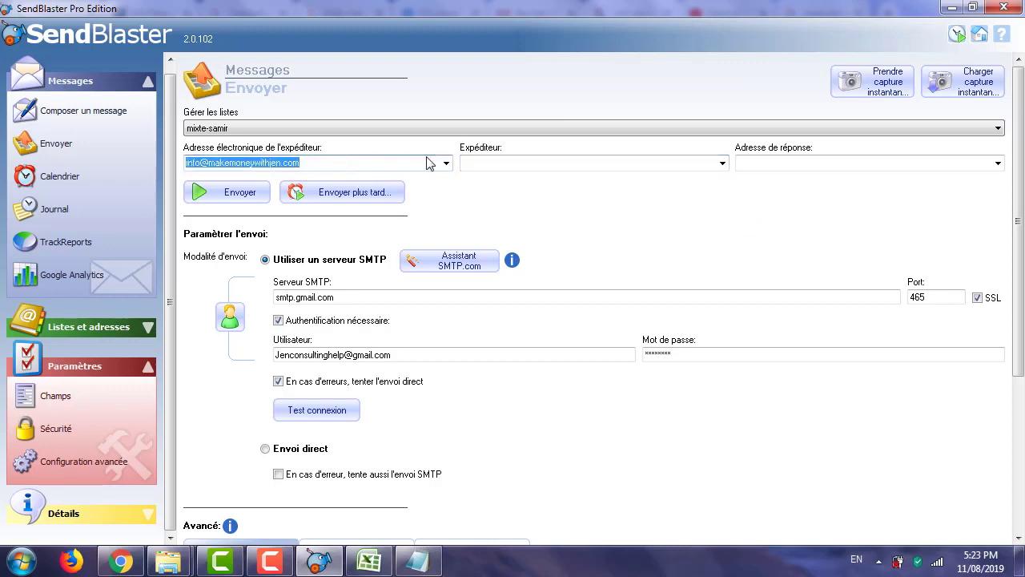
{"action": "left_click", "coordinate": [465, 162]}
{"action": "key", "text": "ctrl+v"}
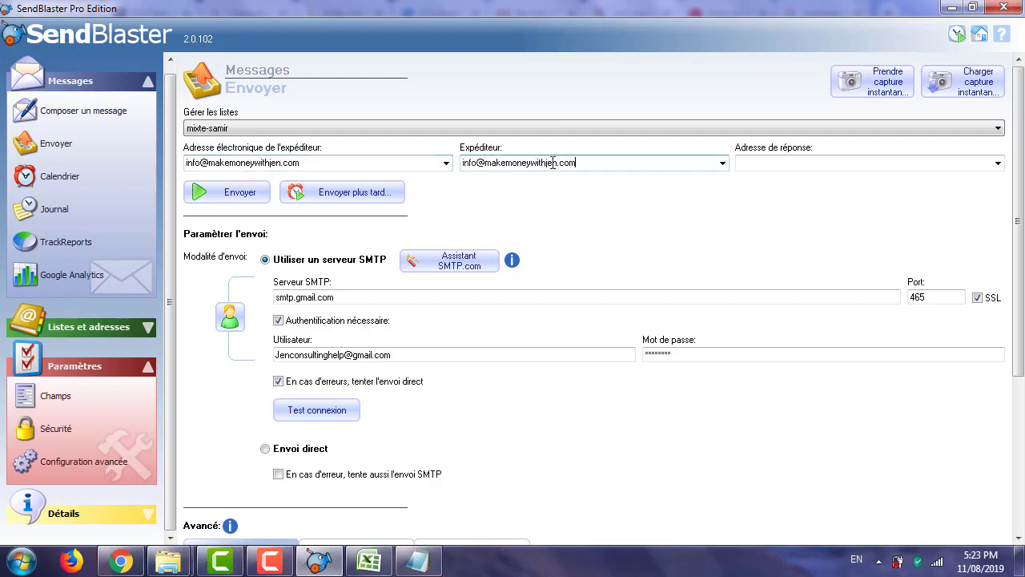
Attempt to paste the Gmail login address into the reply-to field
{"action": "left_click", "coordinate": [813, 166]}
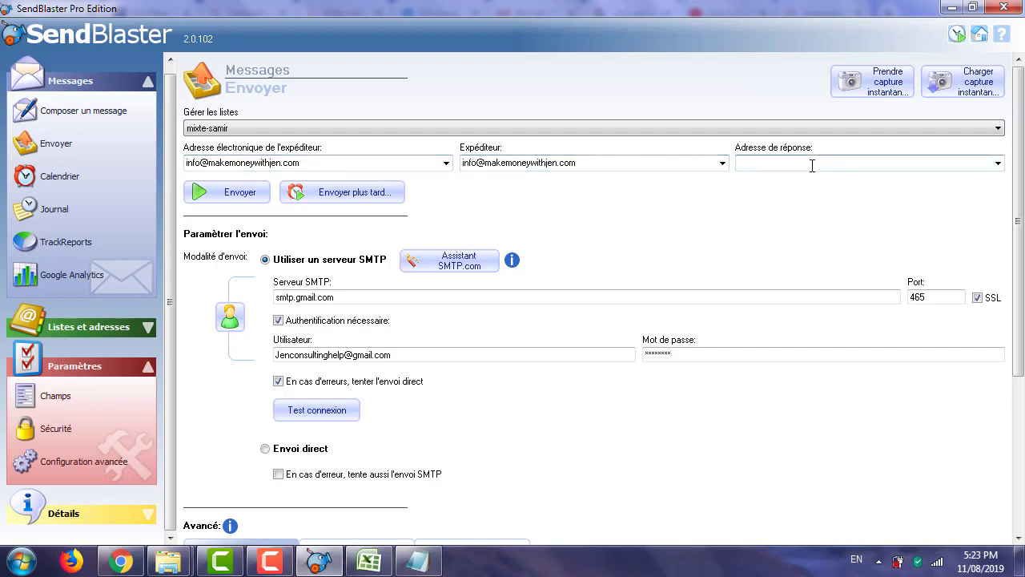
{"action": "double_click", "coordinate": [441, 355]}
{"action": "key", "text": "ctrl+c"}
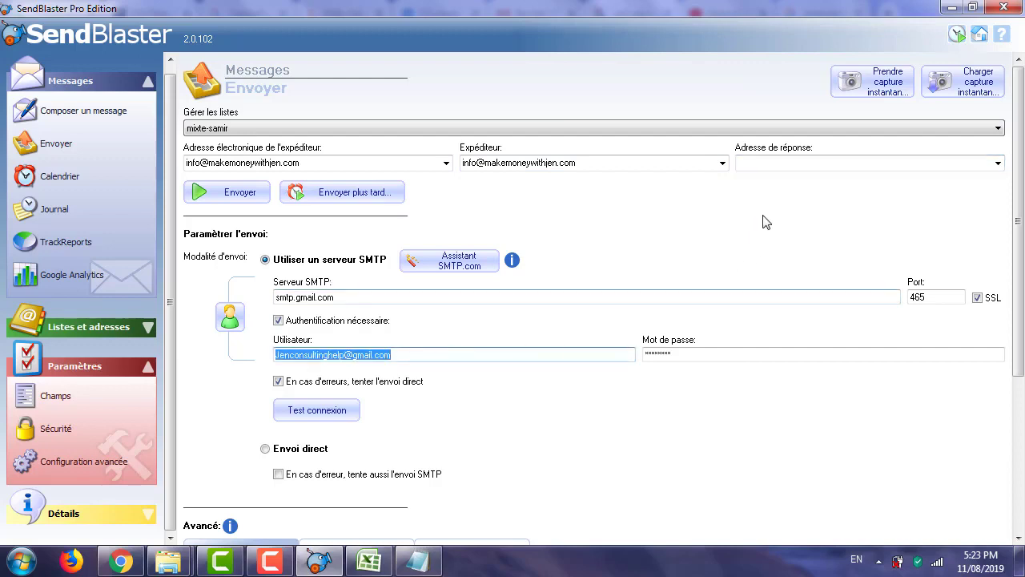
{"action": "left_click", "coordinate": [774, 162]}
{"action": "key", "text": "ctrl+v"}
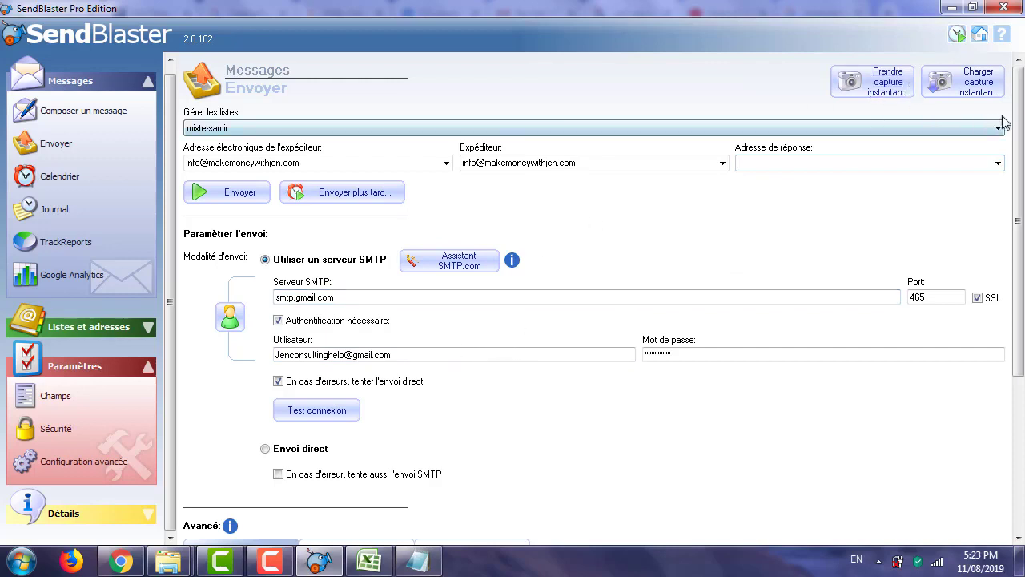
Set Pause entre les messages and Pause entre les blocs both to 60 seconds
{"action": "left_click_drag", "start_coordinate": [1021, 143], "coordinate": [1022, 296]}
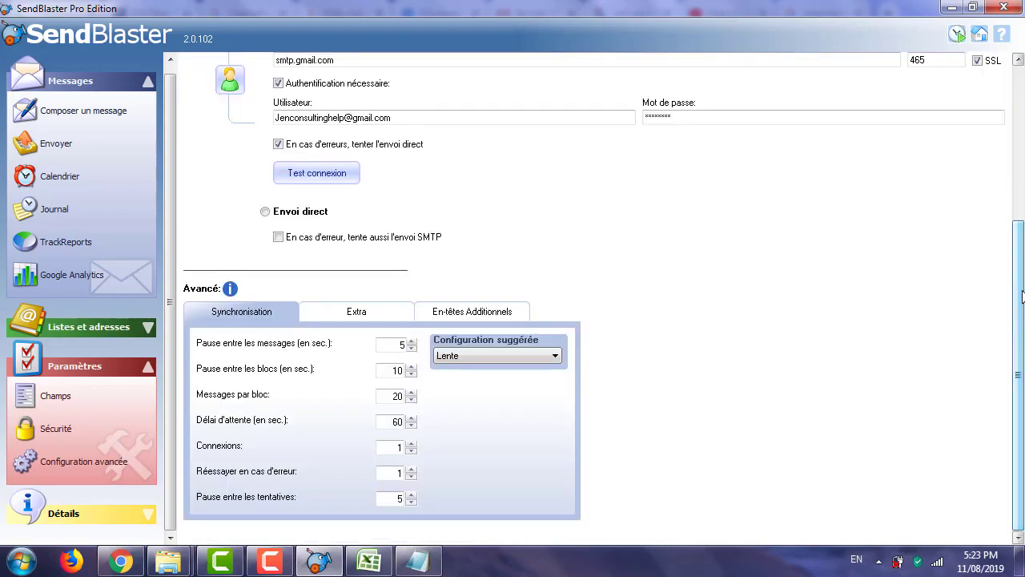
{"action": "double_click", "coordinate": [396, 348]}
{"action": "double_click", "coordinate": [397, 369]}
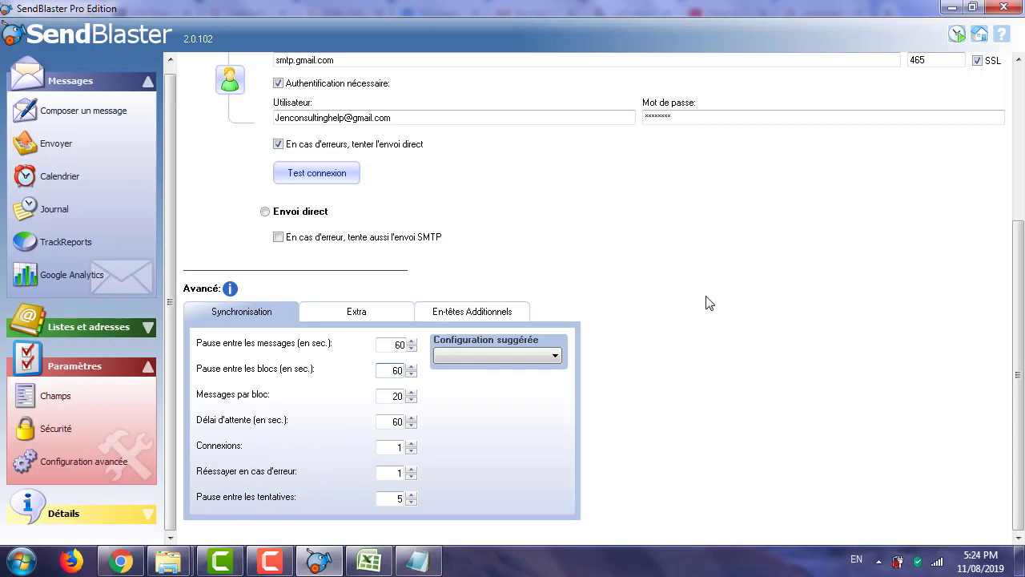
{"action": "scroll", "coordinate": [1014, 117], "scroll_direction": "up", "scroll_amount": 3}
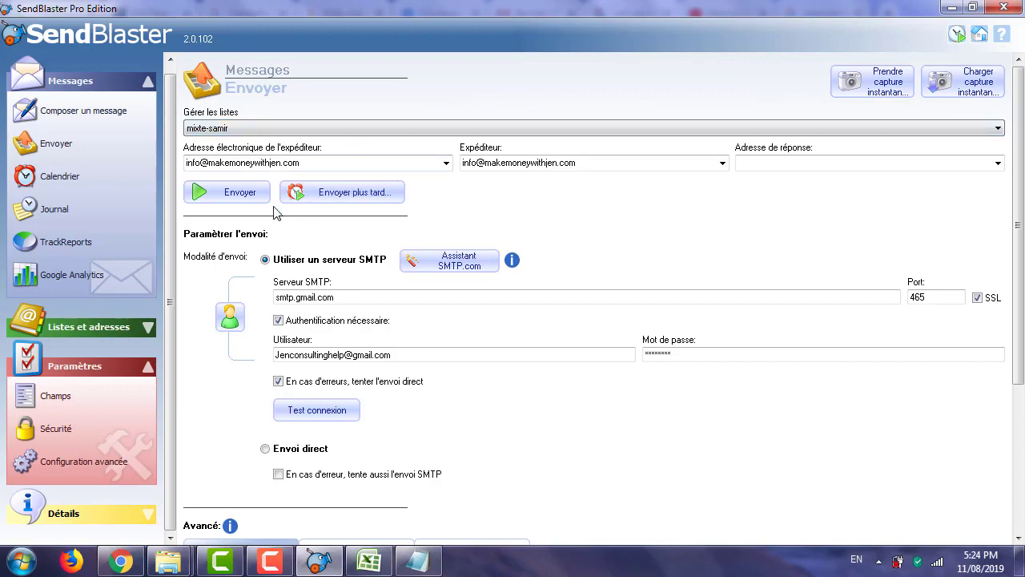
Send the mailing, dismissing the antivirus warning and tips, and acknowledge the disabled-licence-key error
{"action": "left_click", "coordinate": [239, 197]}
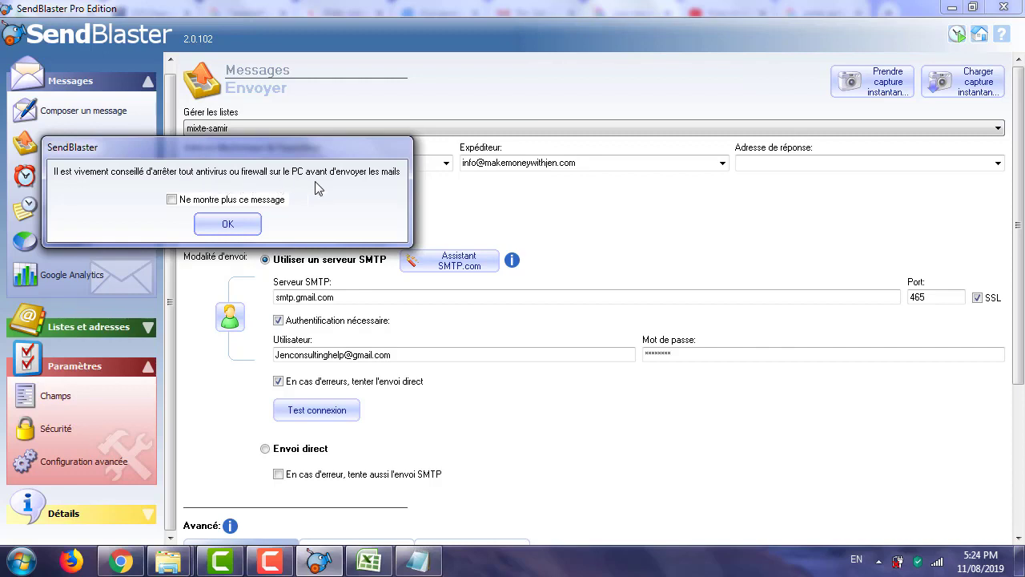
{"action": "left_click", "coordinate": [222, 227]}
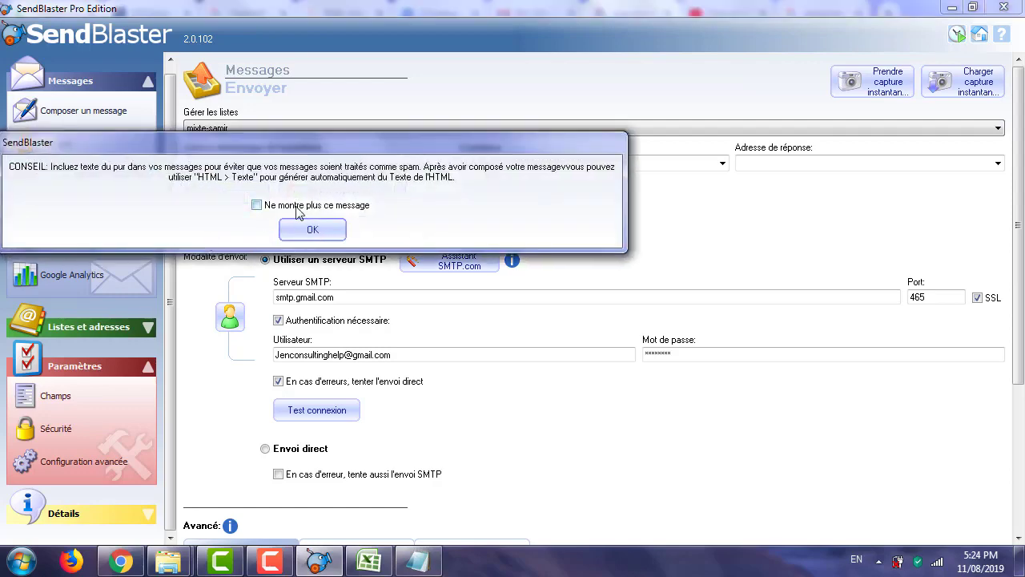
{"action": "left_click", "coordinate": [296, 205]}
{"action": "left_click_drag", "start_coordinate": [307, 145], "coordinate": [499, 169]}
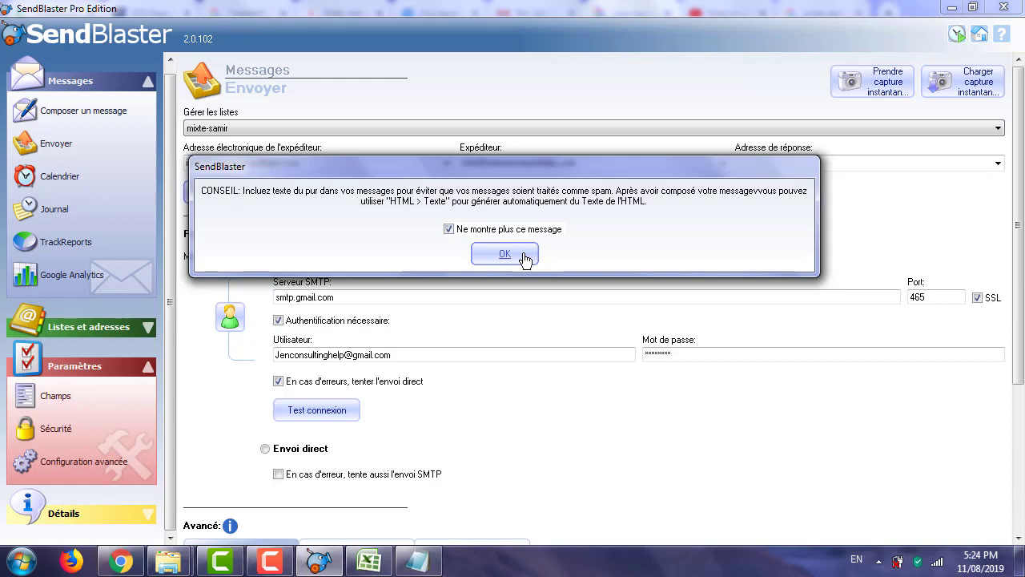
{"action": "left_click", "coordinate": [505, 254]}
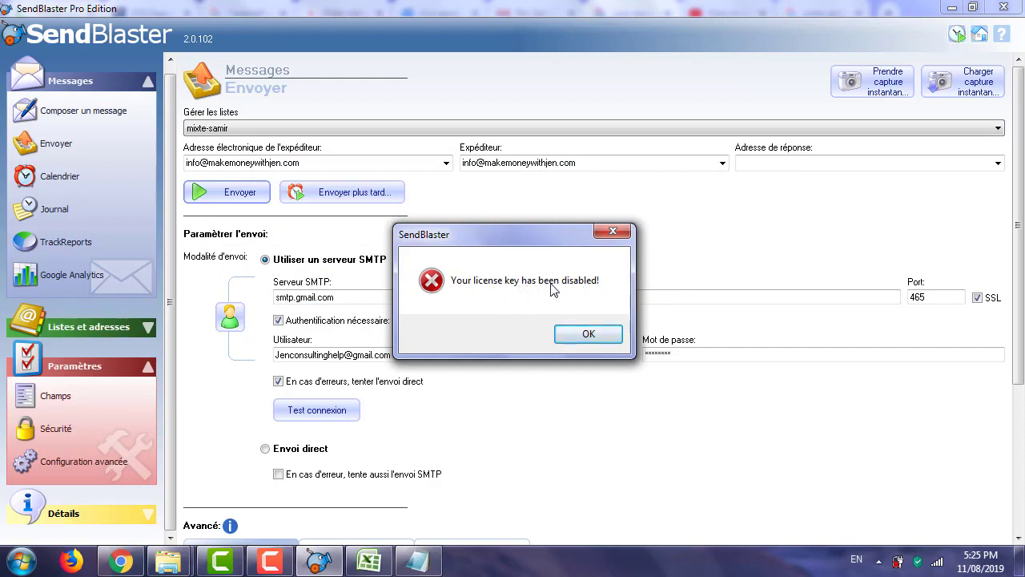
{"action": "left_click", "coordinate": [588, 334]}
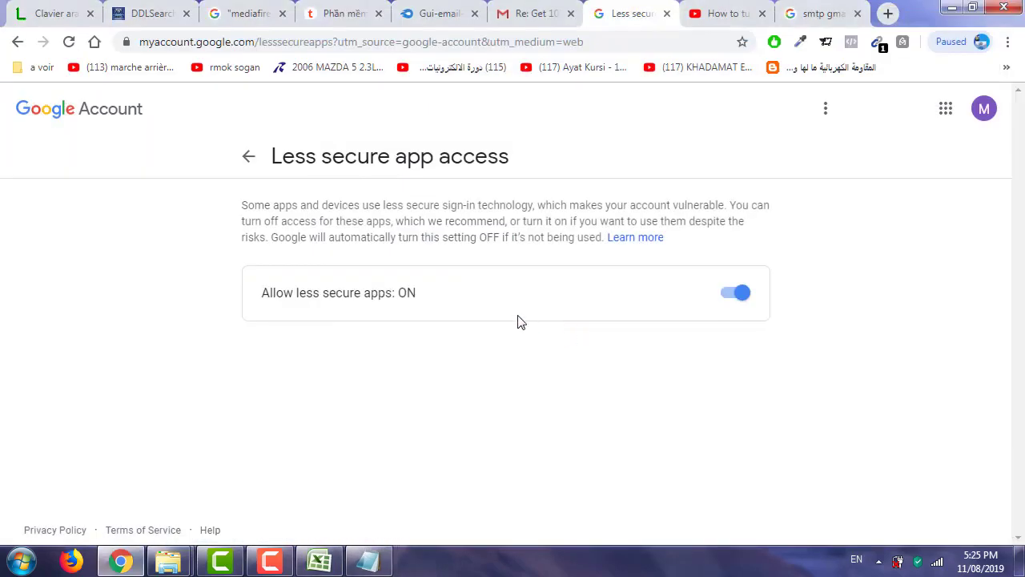
Close the Less secure app access, YouTube and smtp gmail tabs, then return to the Gmail Inbox
{"action": "left_click", "coordinate": [667, 14]}
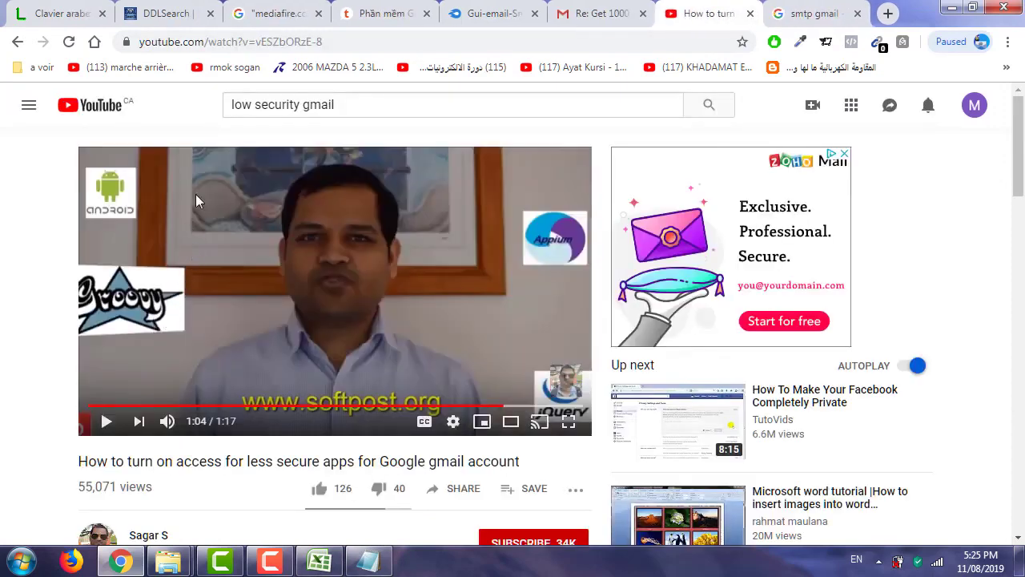
{"action": "left_click", "coordinate": [750, 14]}
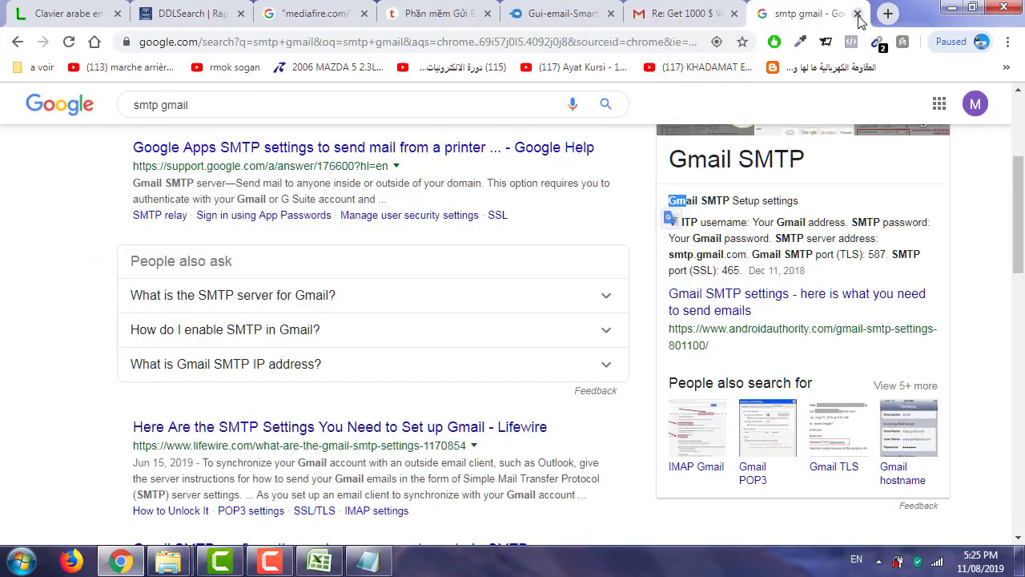
{"action": "left_click", "coordinate": [854, 13]}
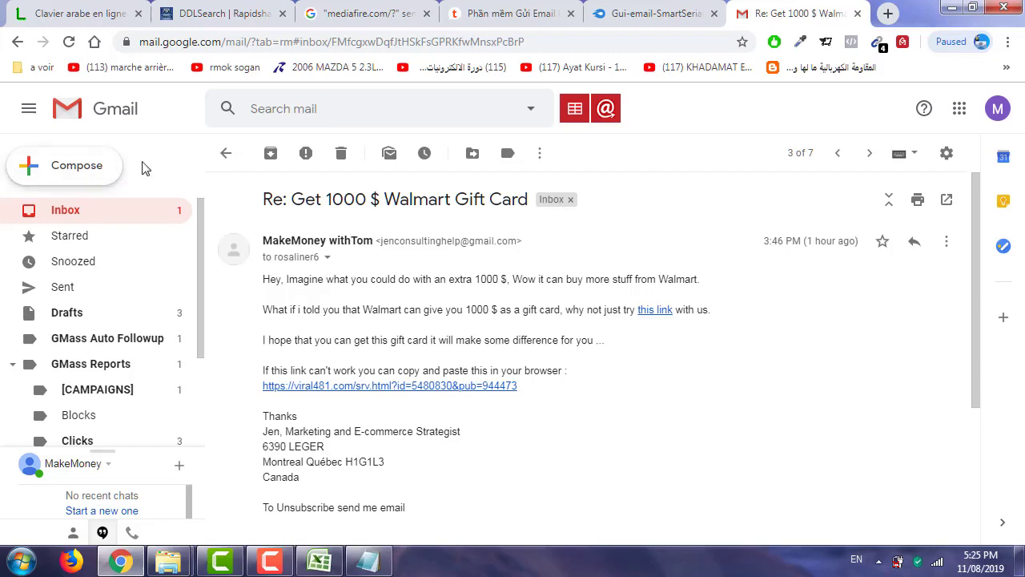
{"action": "left_click", "coordinate": [123, 222]}
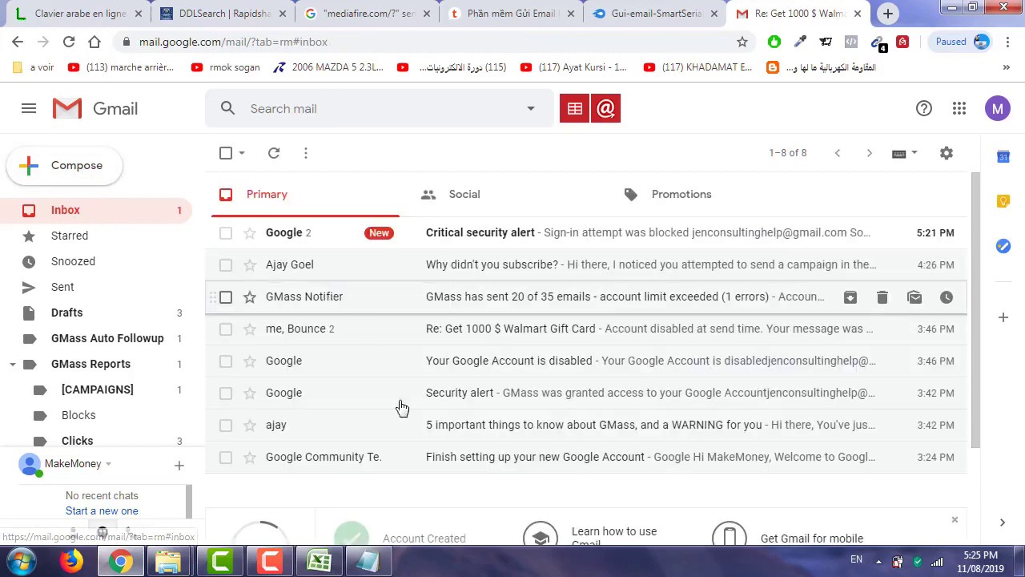
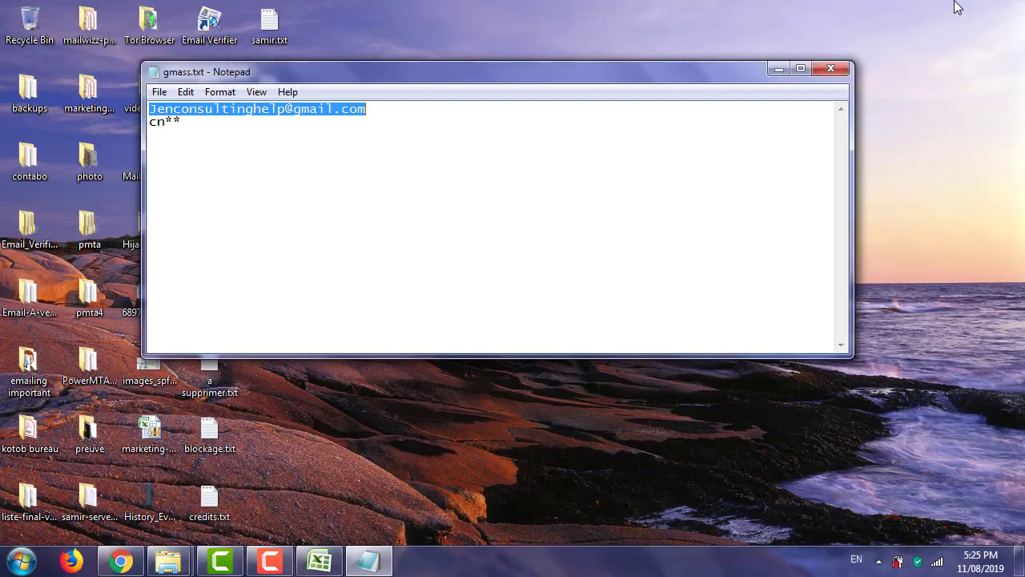
Minimize the gmass.txt Notepad window to reveal the Windows desktop
{"action": "left_click", "coordinate": [778, 70]}
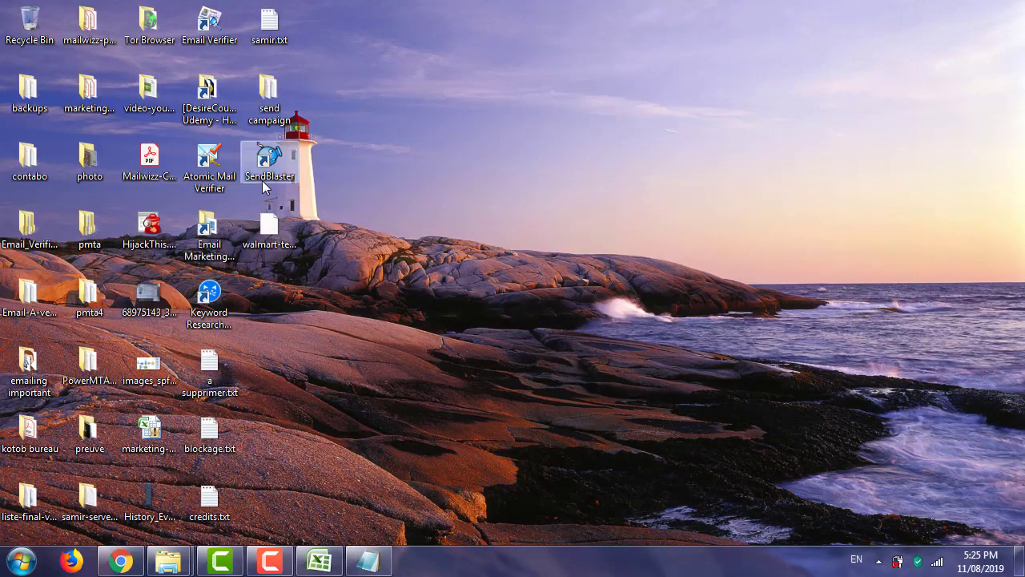
Launch SendBlaster from its desktop icon and acknowledge the 'Your license key has been disabled!' error
{"action": "double_click", "coordinate": [265, 186]}
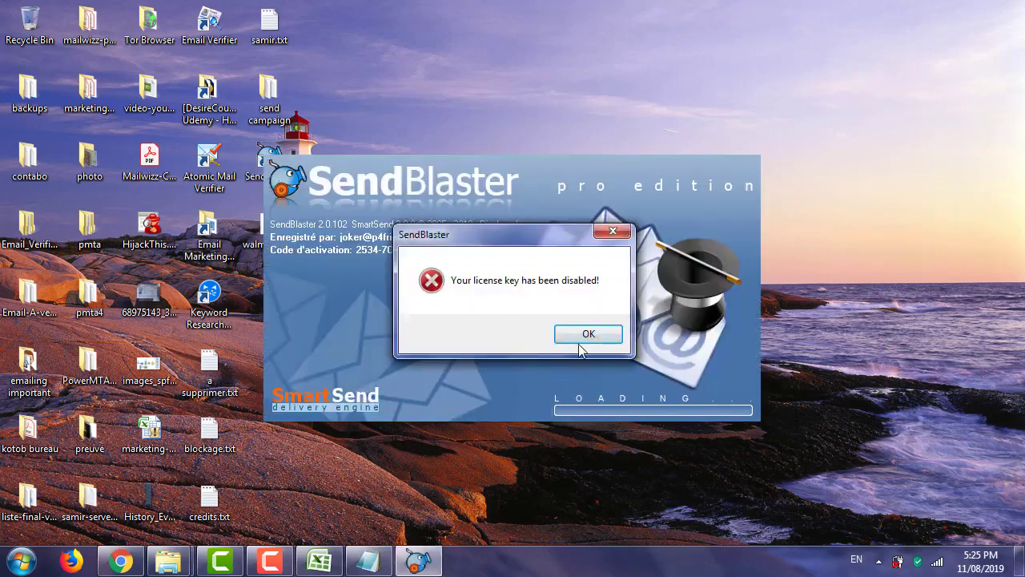
{"action": "left_click", "coordinate": [584, 335]}
Dismiss the license error to close SendBlaster and restore the Camtasia Recorder panel showing 0:25:48
{"action": "left_click", "coordinate": [589, 335]}
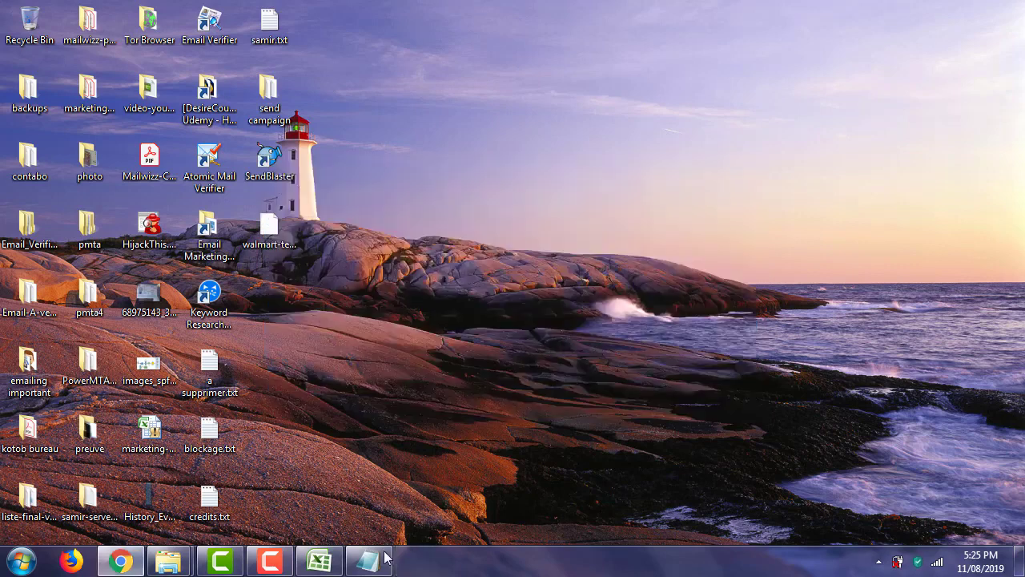
{"action": "left_click", "coordinate": [255, 563]}
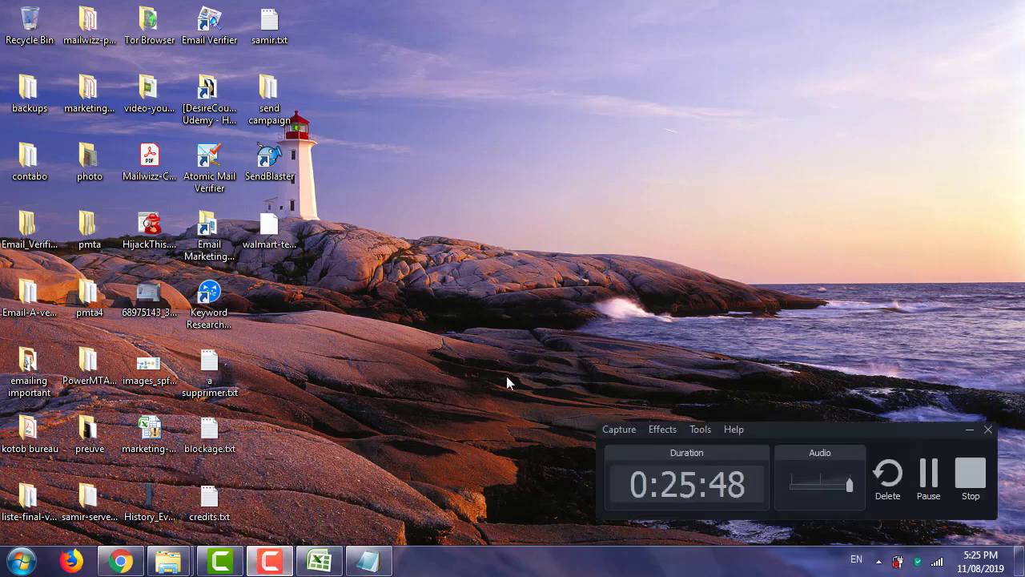